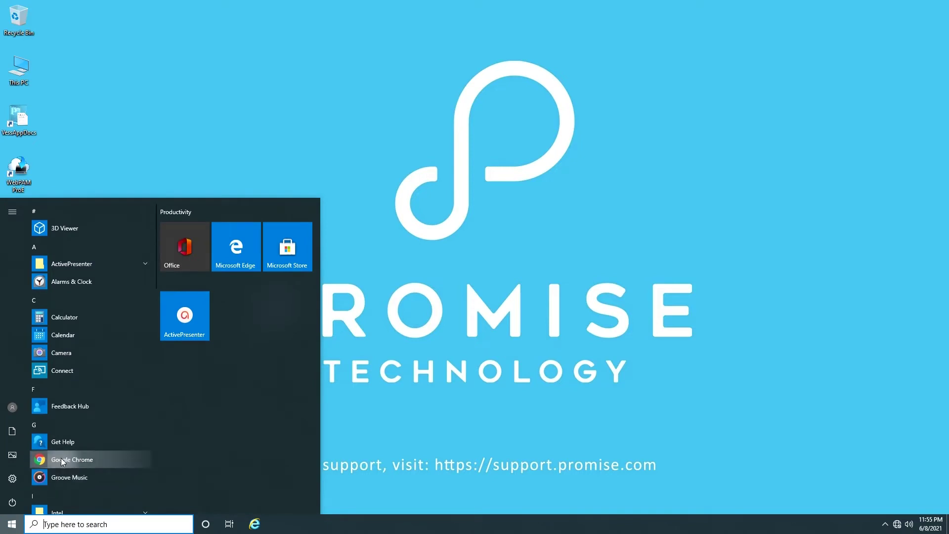
Step: Launch Google Chrome and load the WebPAM PROe login page at 10.0.0.1
left_click(74, 456)
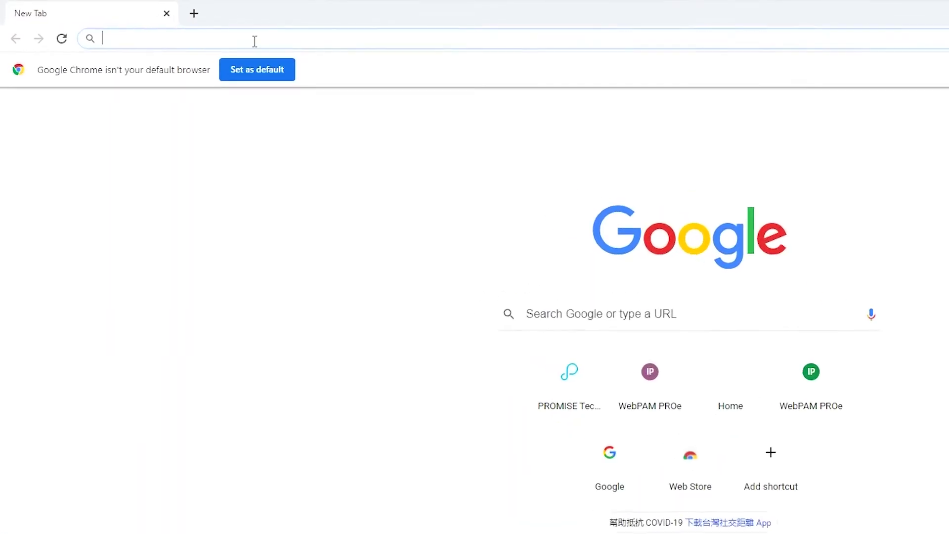
type("10.")
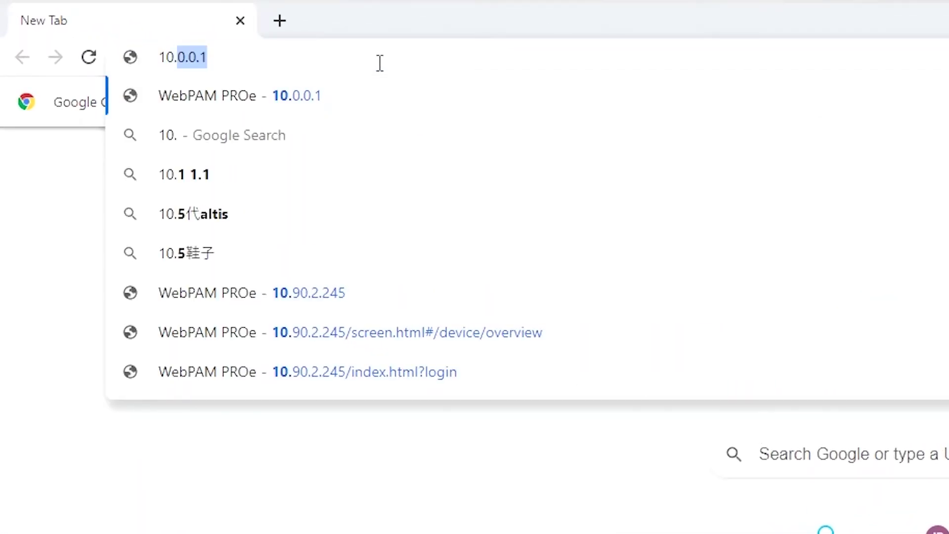
key("Return")
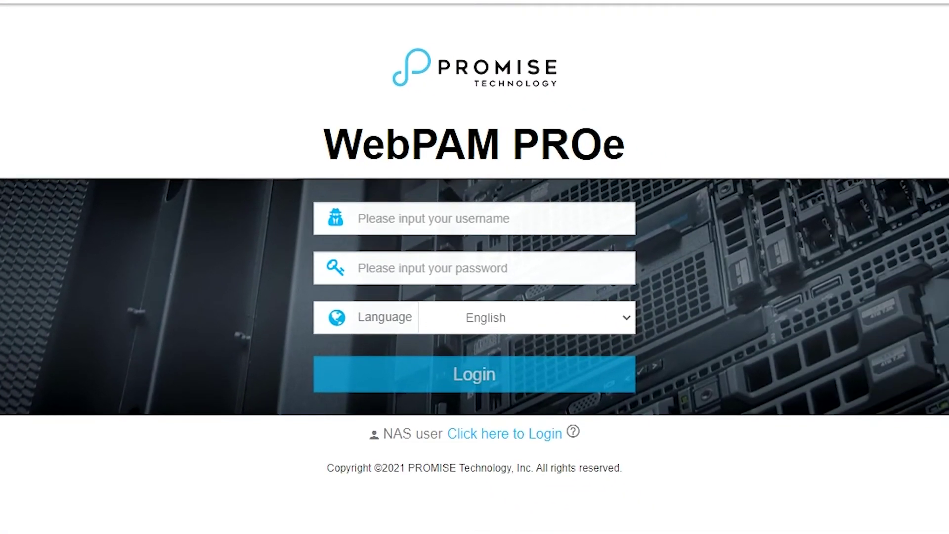
Step: Fill in the administrator username and the account password on the login form
left_click(395, 226)
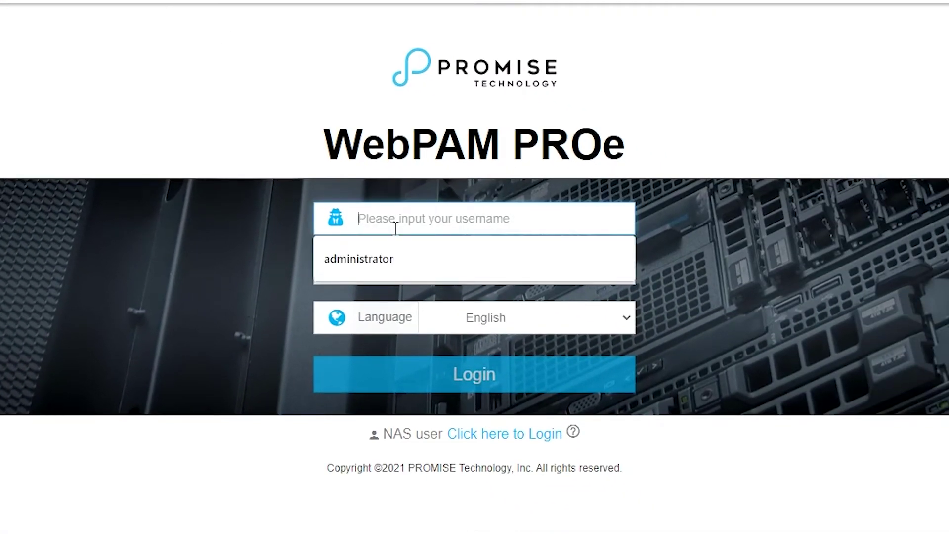
type("administrator")
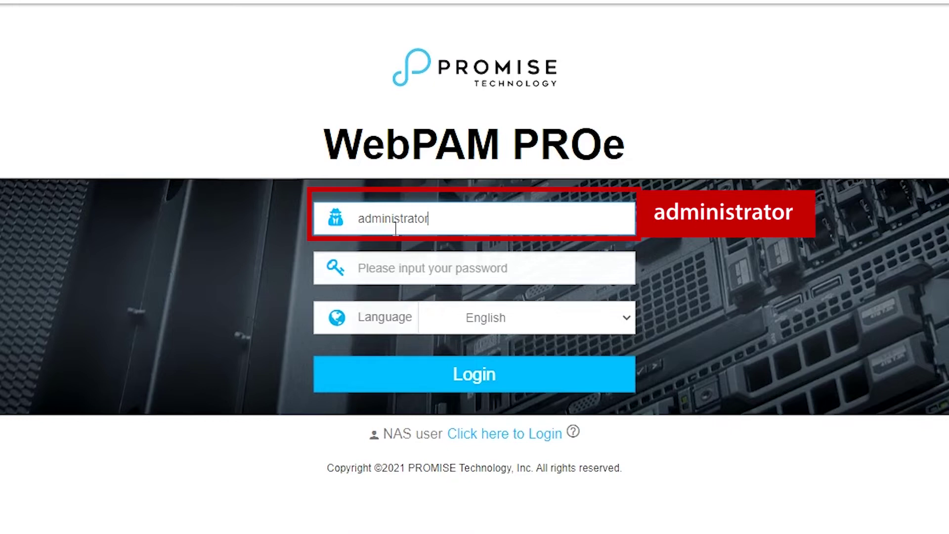
key("Tab")
type("pass")
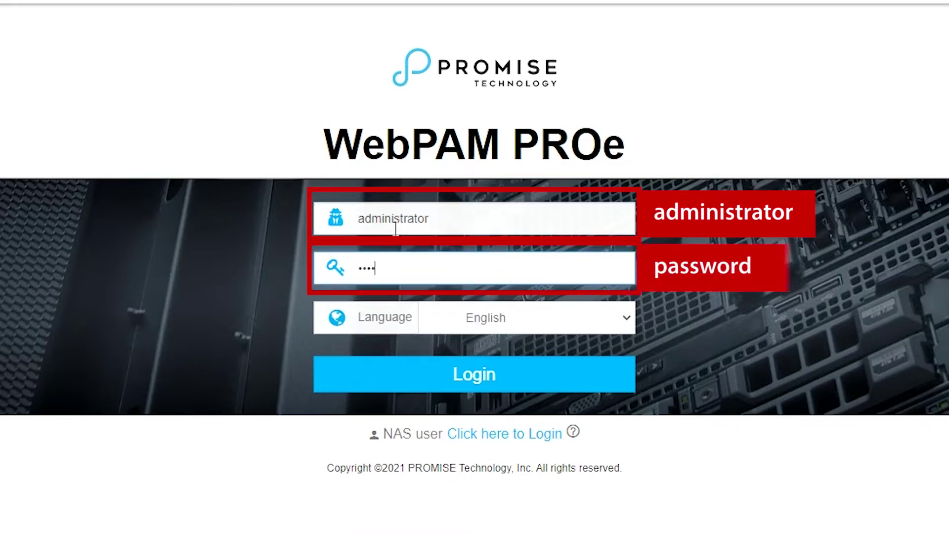
type("swo")
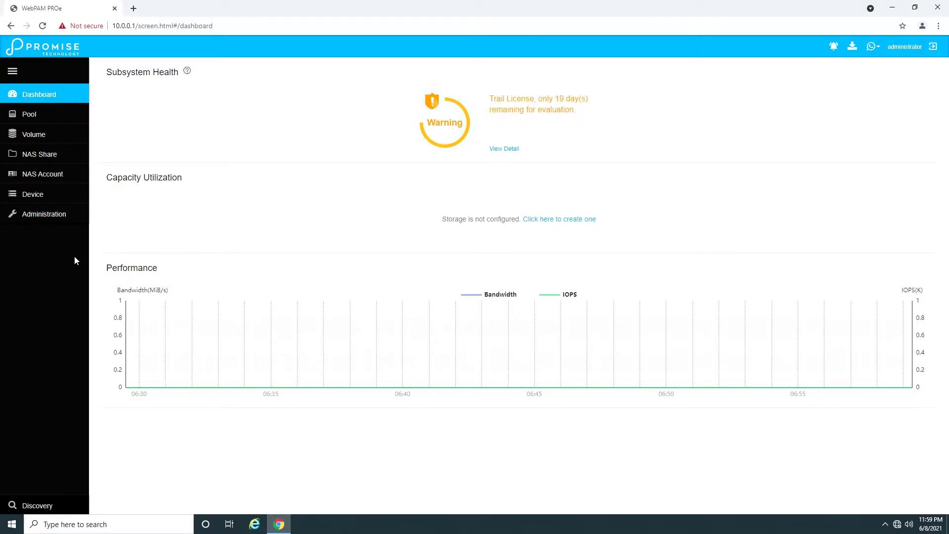
Step: Open the Management Portal page and edit the subsystem's IPv4 management address
left_click(33, 197)
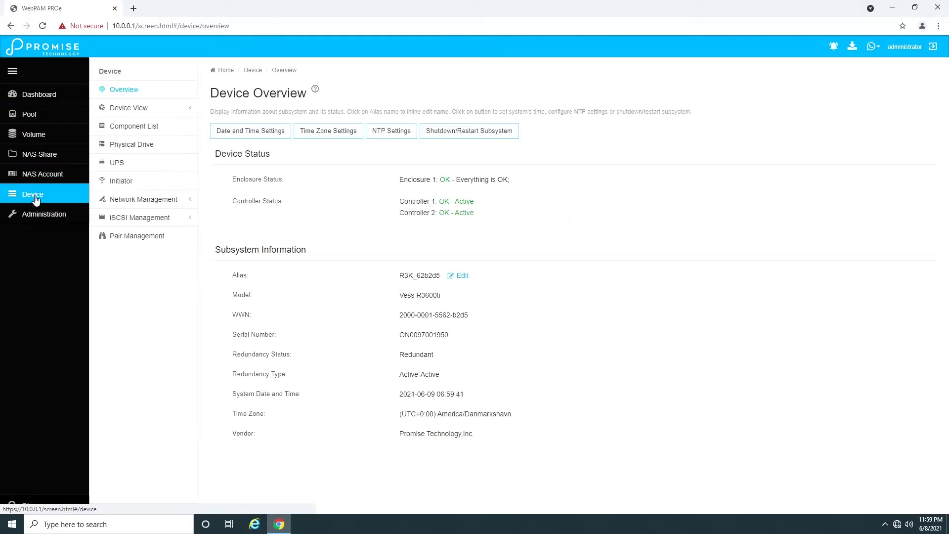
left_click(143, 199)
left_click(125, 250)
left_click(153, 267)
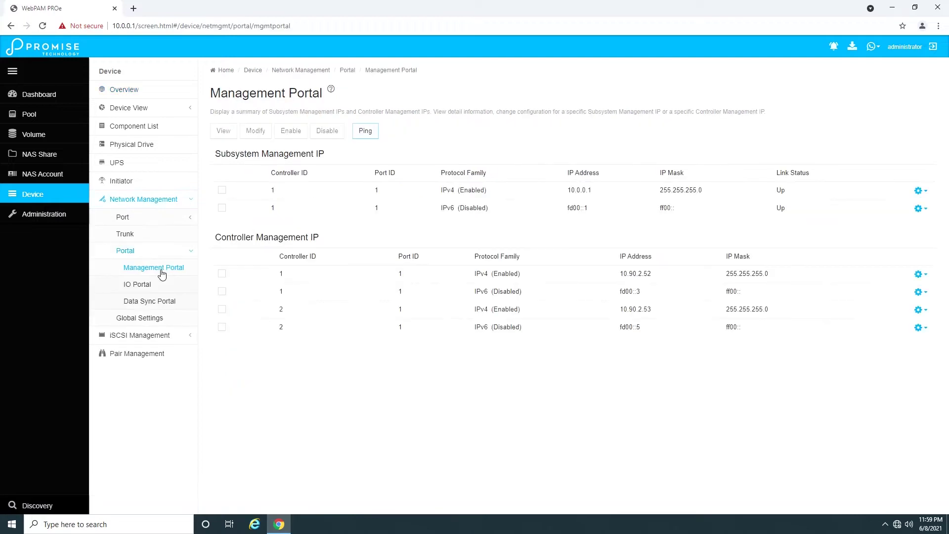
left_click(921, 191)
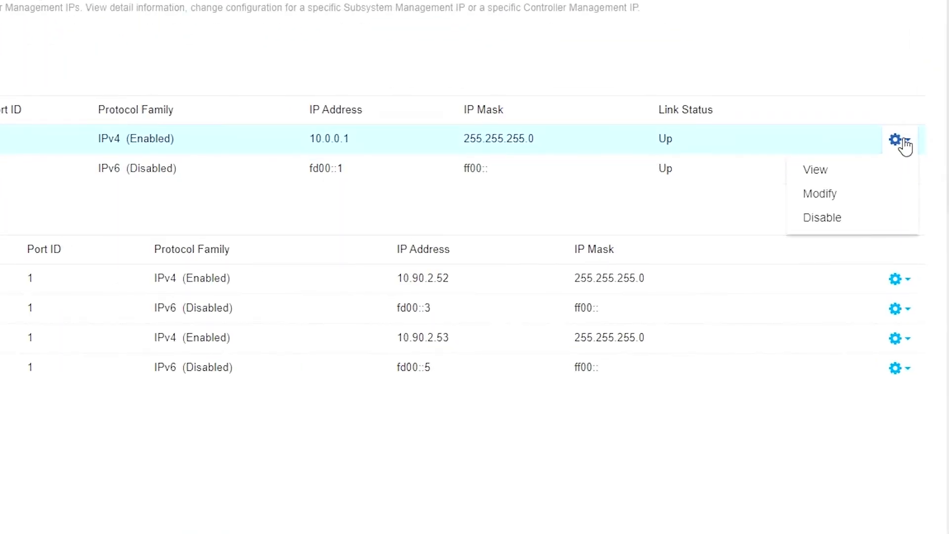
left_click(822, 197)
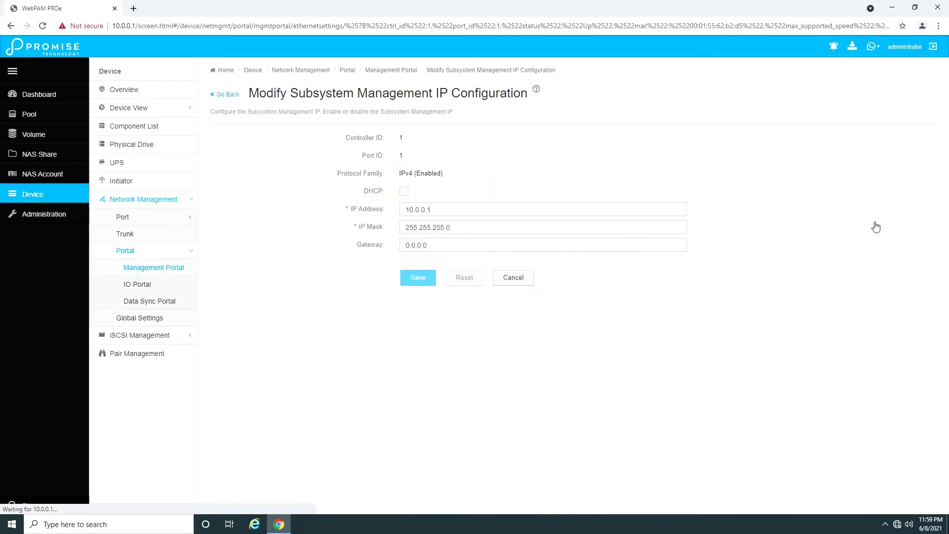
Step: Change the IP to 10.90.2.245 and the gateway to 10.90.2.254, then save and confirm
left_click_drag(445, 212, 395, 218)
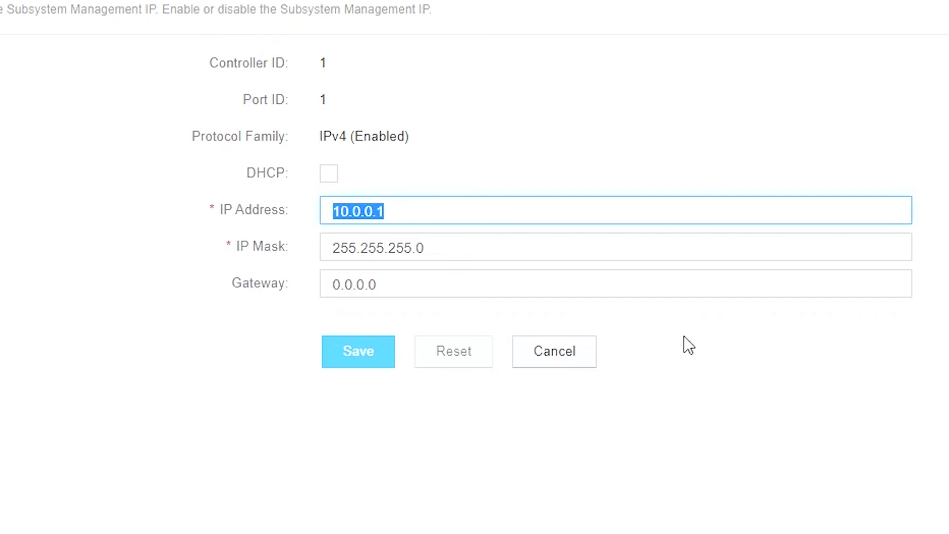
type("10.")
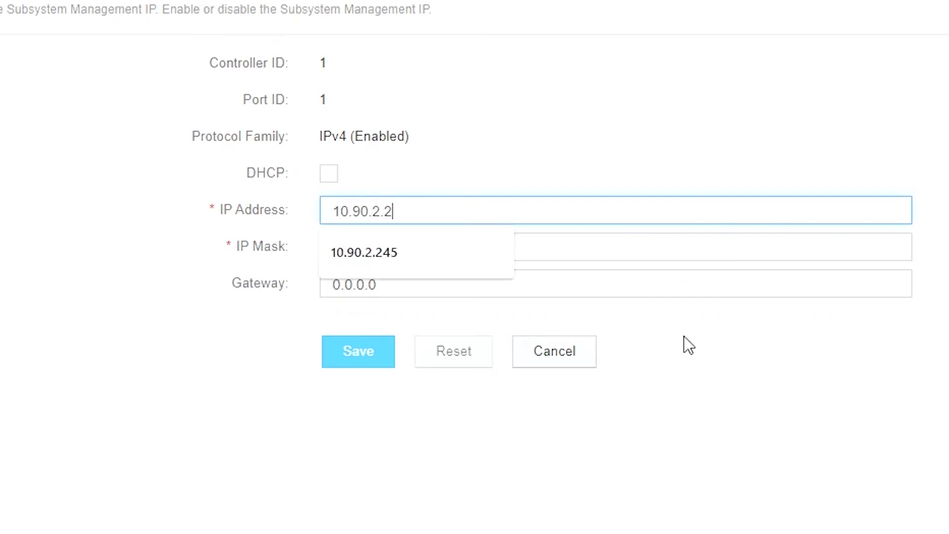
type("90.2.2")
key("Down")
key("Return")
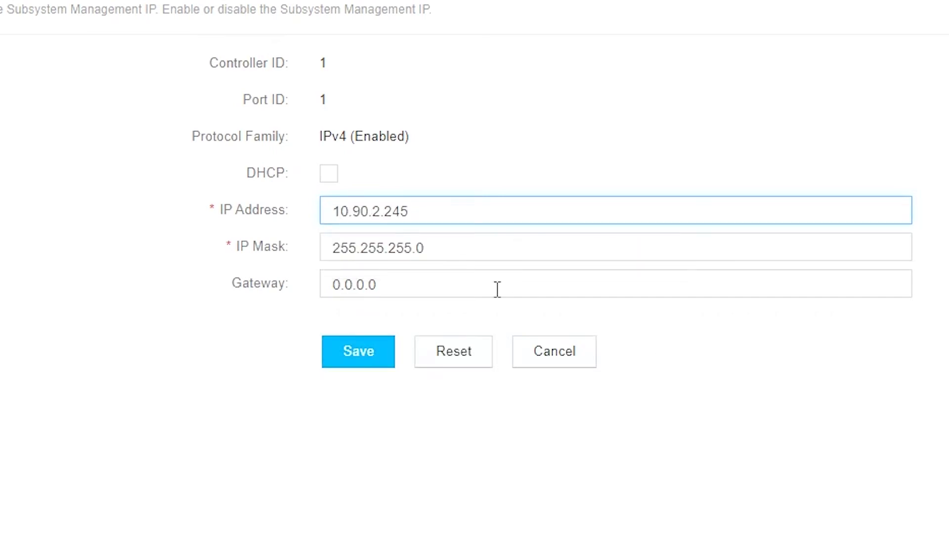
double_click(384, 284)
type("10.")
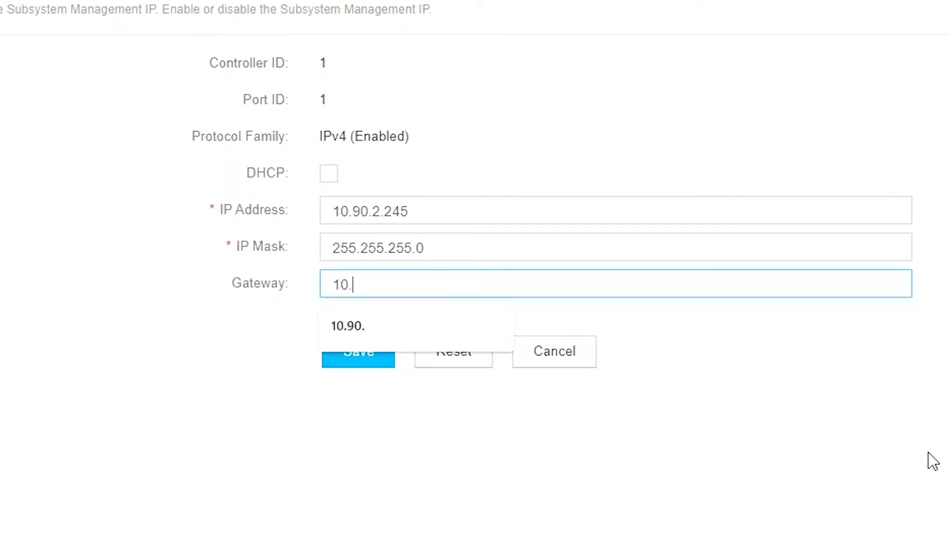
type("90.2.254")
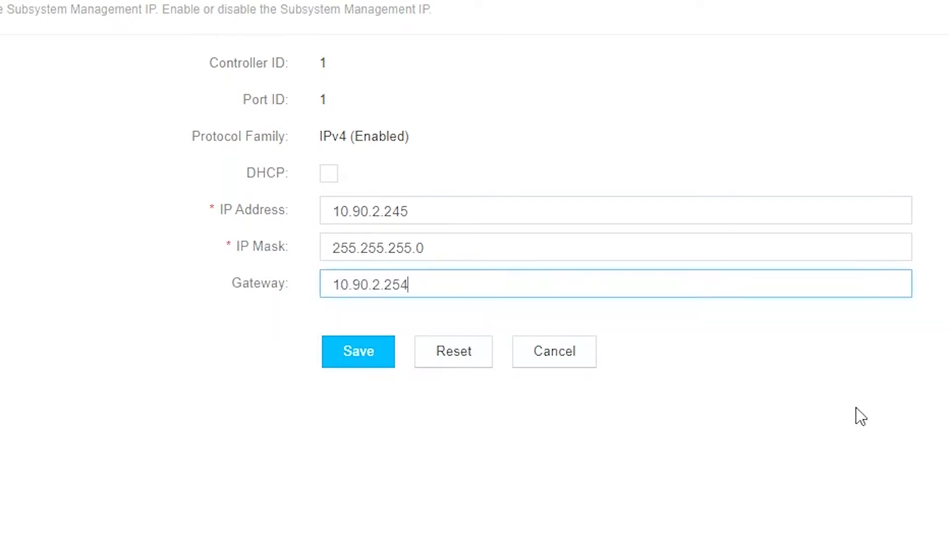
left_click(375, 364)
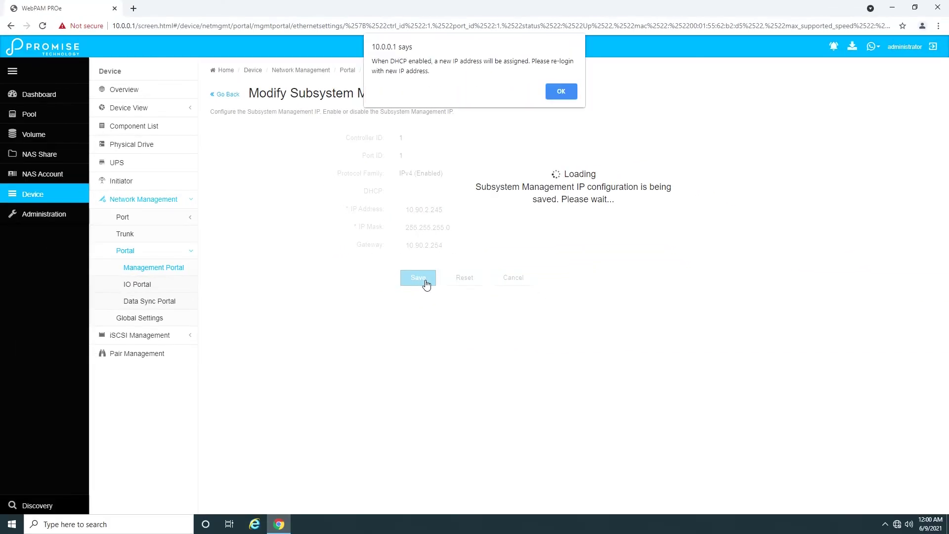
left_click(561, 92)
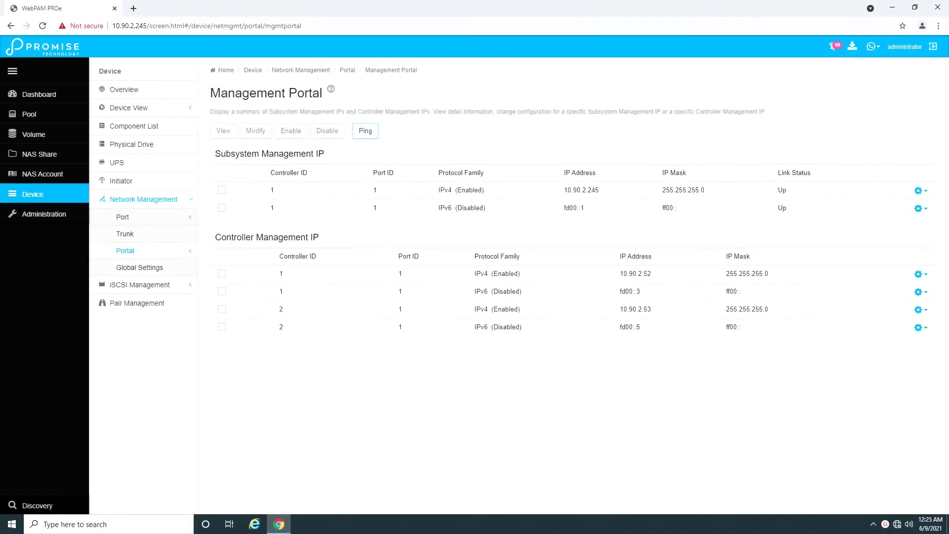
Step: Set the DNS IP address to 10.90.2.10 in Network Global Settings and save
left_click(140, 268)
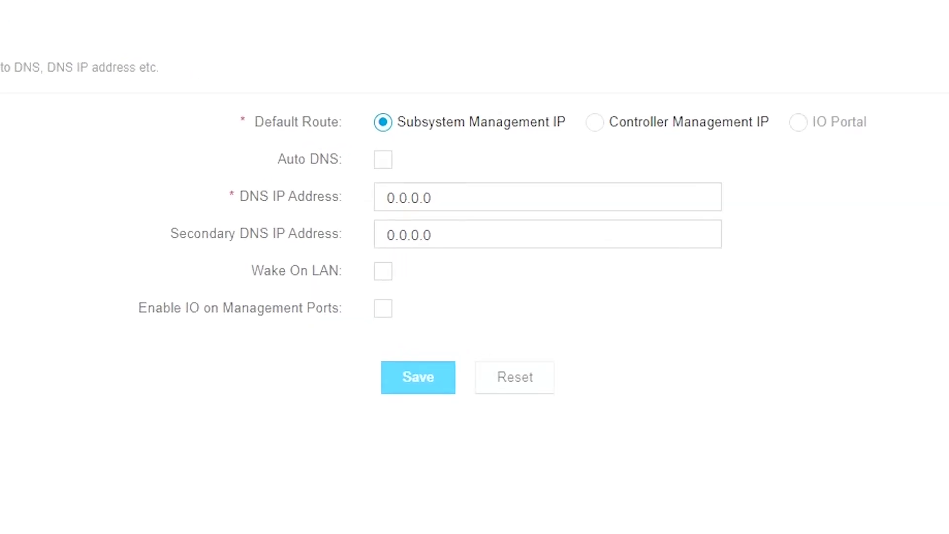
double_click(447, 198)
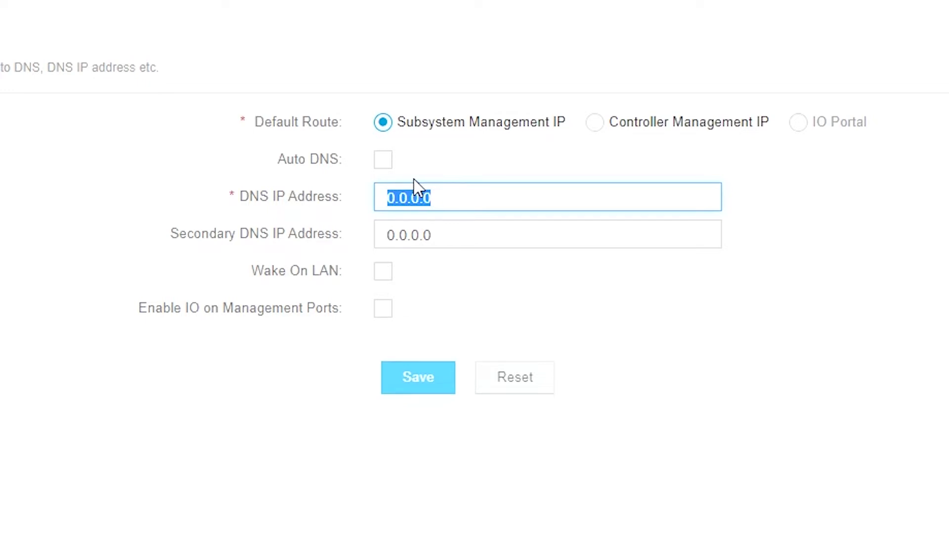
type("10.90.2.")
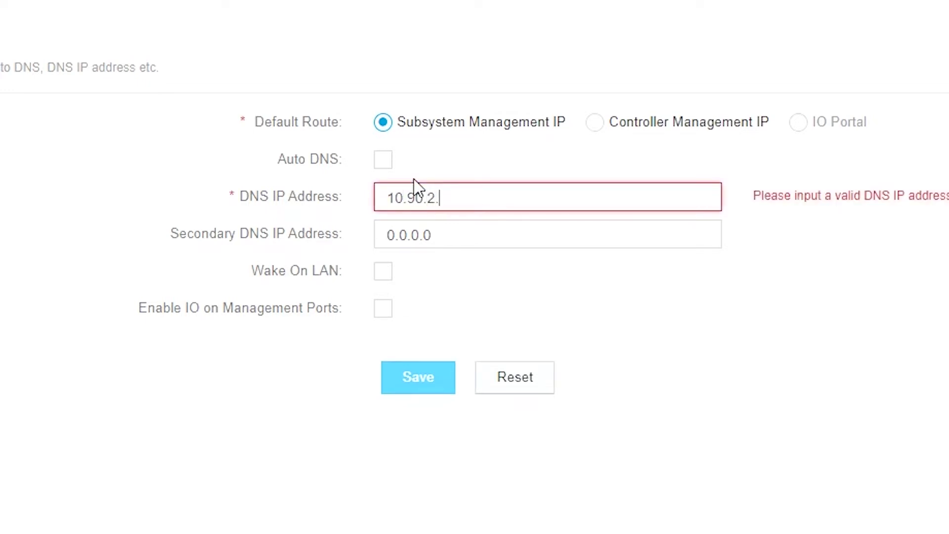
type("10")
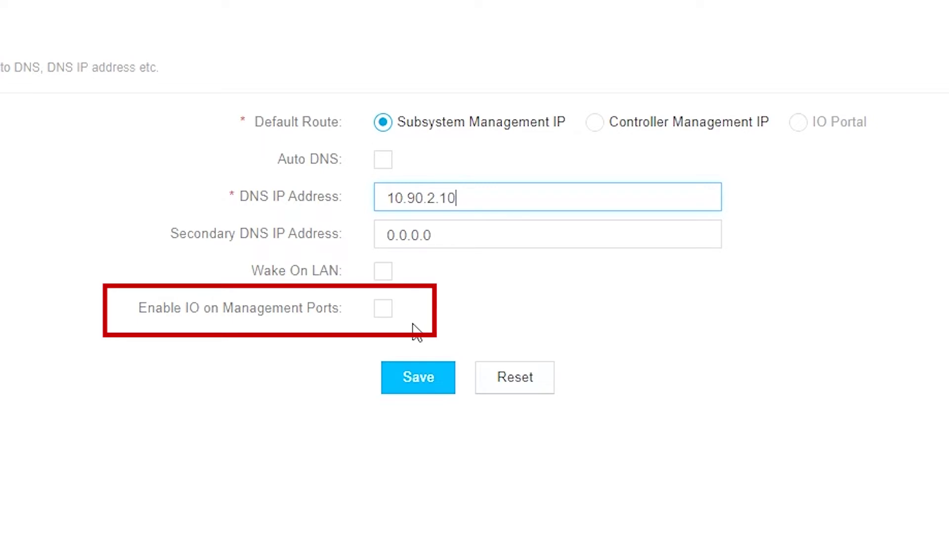
left_click(415, 381)
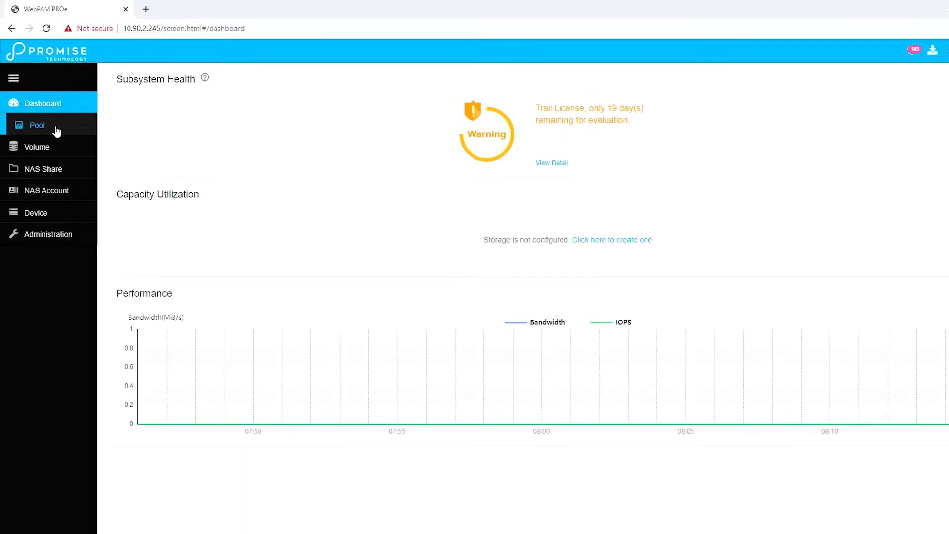
Step: Start a new storage pool with the Advanced type selected and confirmed
left_click(58, 128)
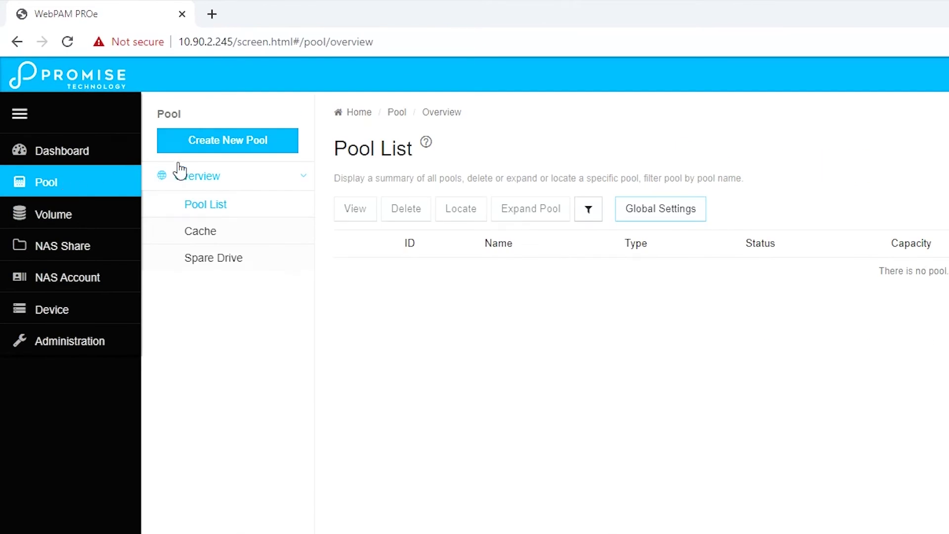
left_click(227, 144)
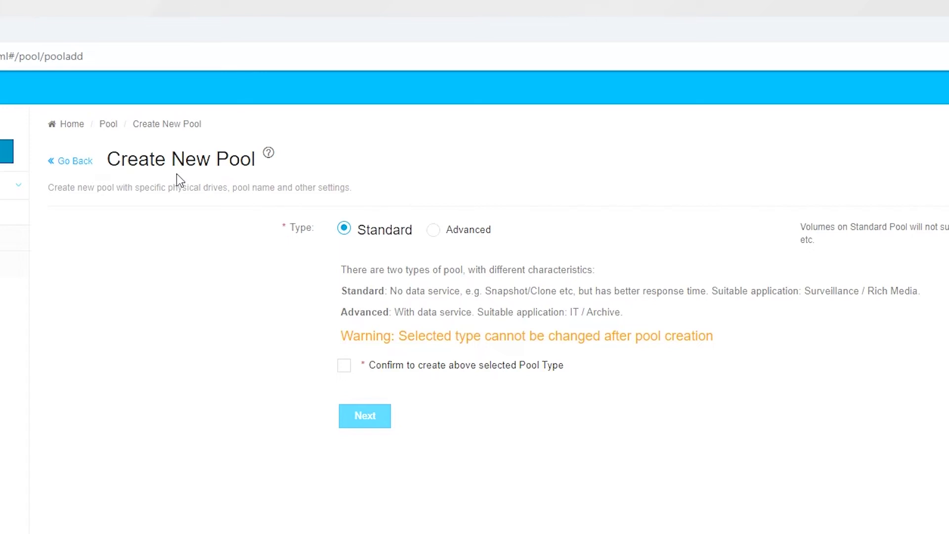
left_click(433, 234)
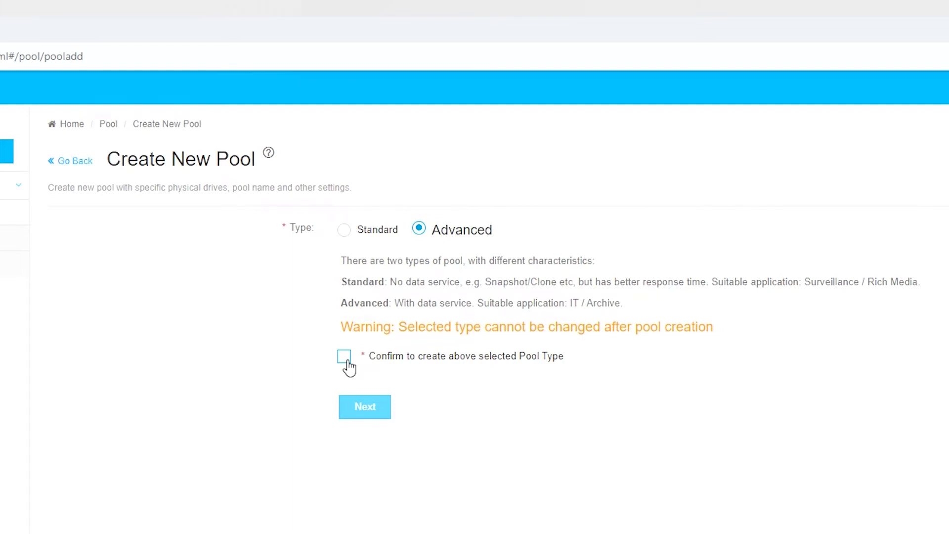
left_click(346, 359)
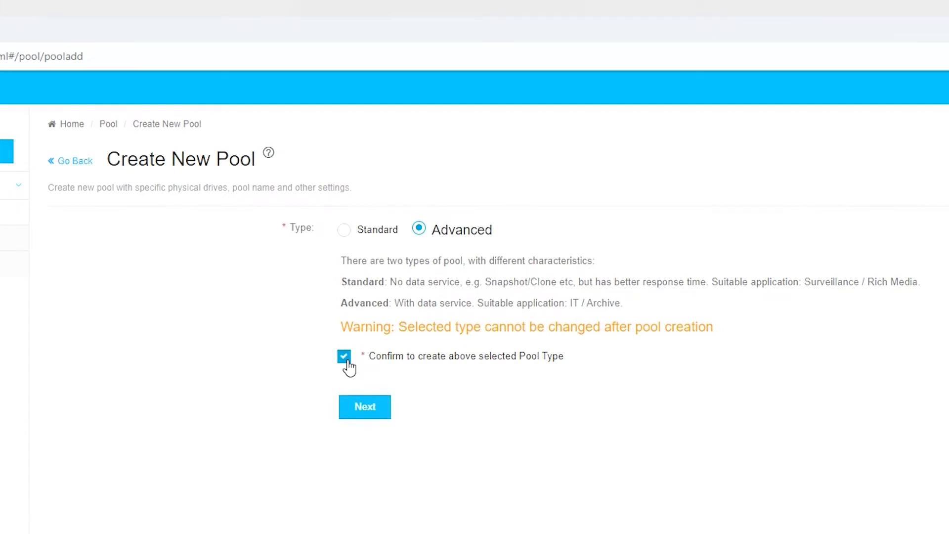
Step: Create pool01 as a RAID5 pool on HDD drives 1, 2 and 3
left_click(365, 410)
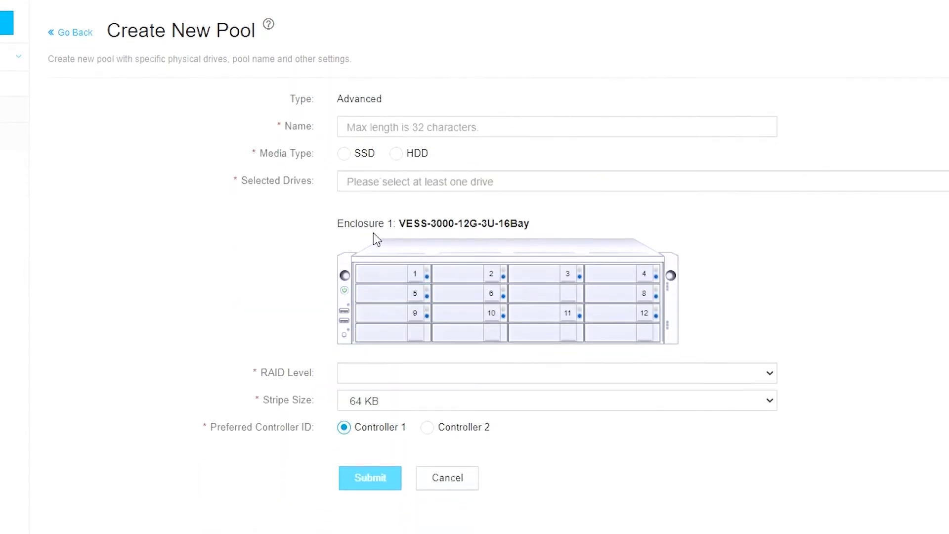
left_click(374, 179)
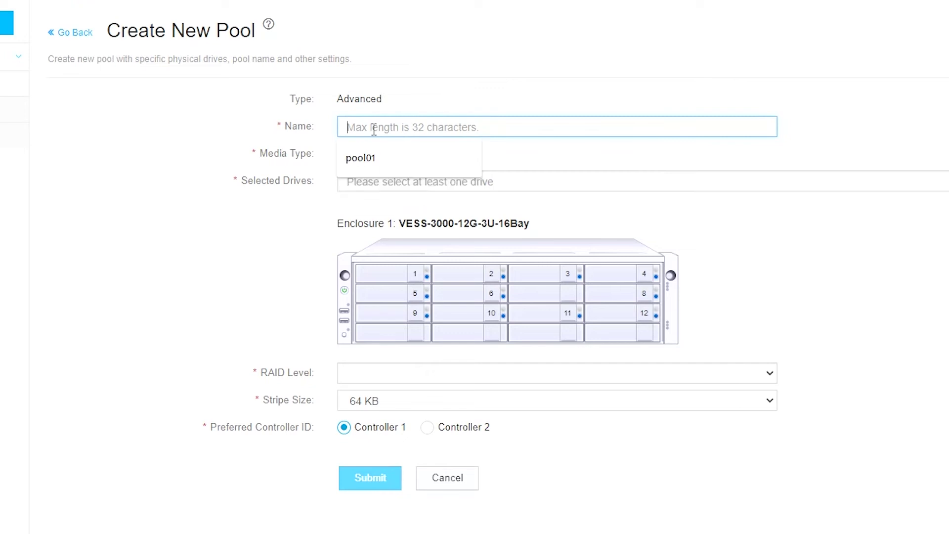
type("pool01")
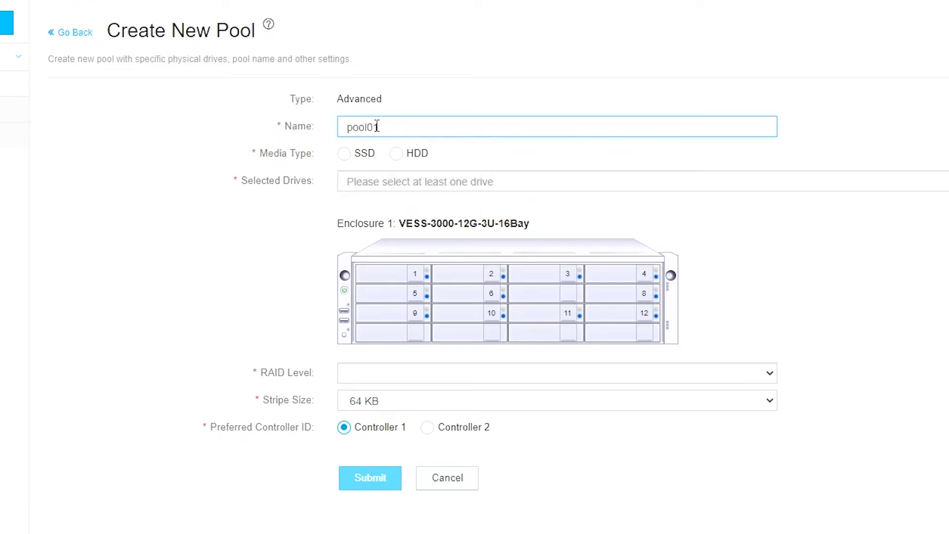
left_click(406, 157)
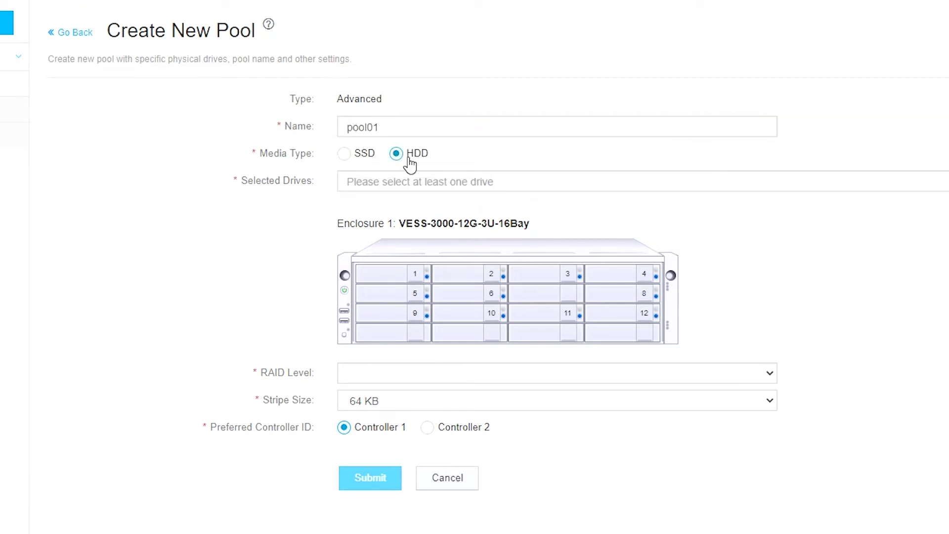
left_click(391, 277)
left_click(452, 272)
left_click(548, 280)
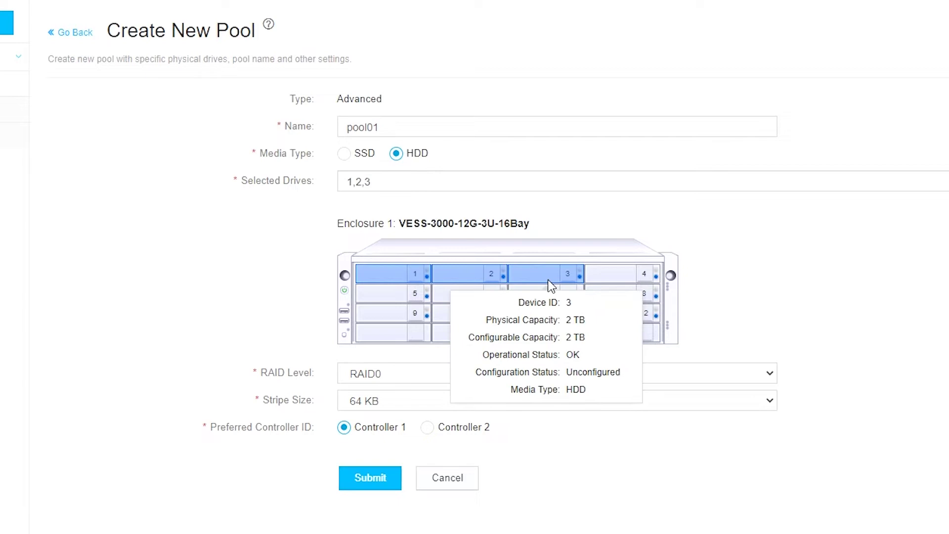
left_click(413, 374)
left_click(408, 405)
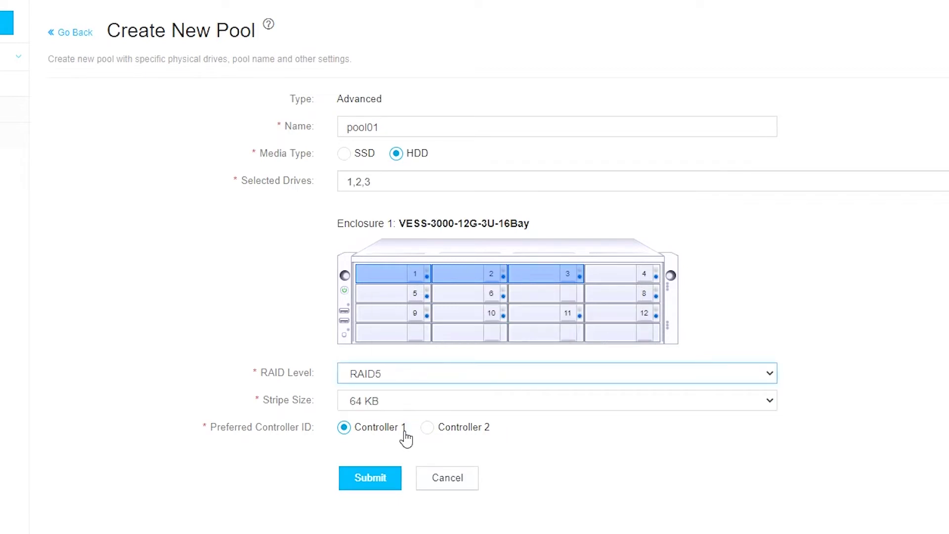
left_click(385, 478)
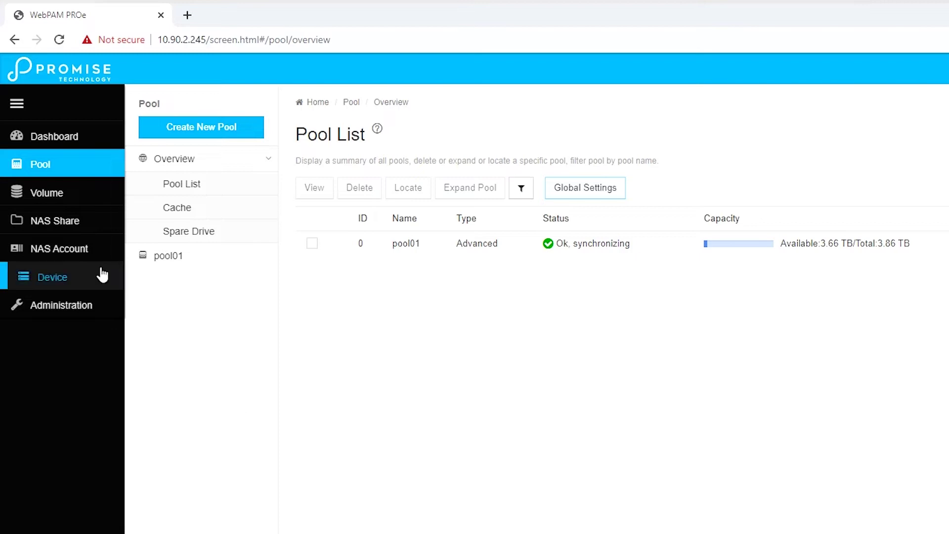
Step: Create a thin-provisioned 500 GB NAS share named share01 on pool01
left_click(56, 224)
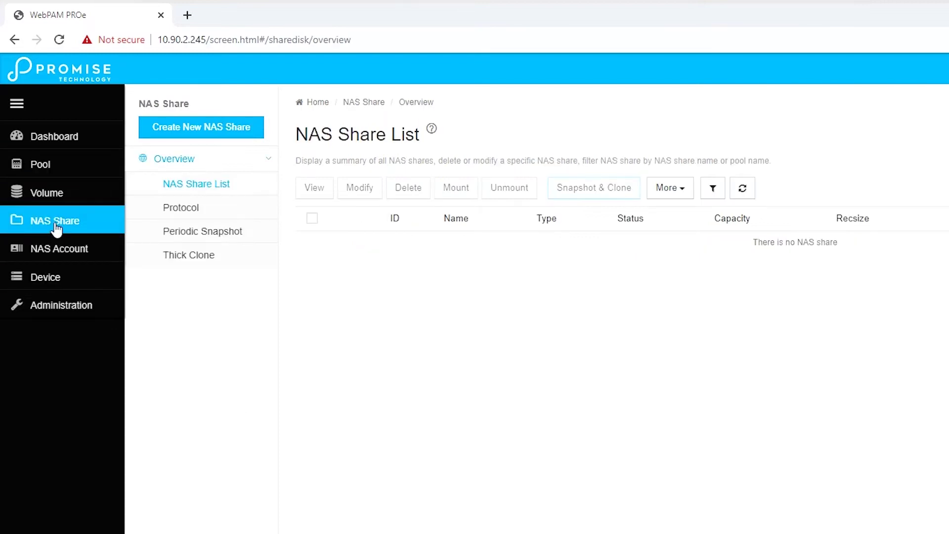
left_click(201, 129)
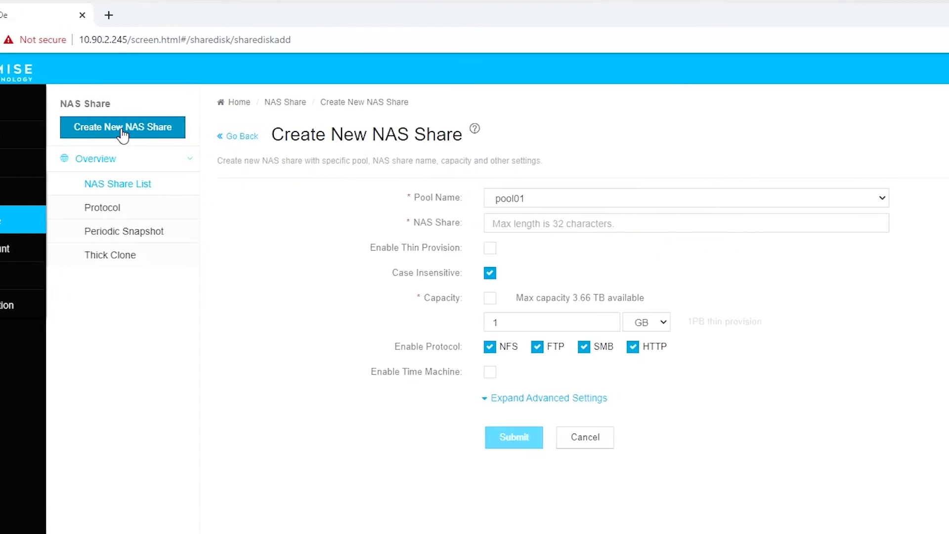
left_click(526, 223)
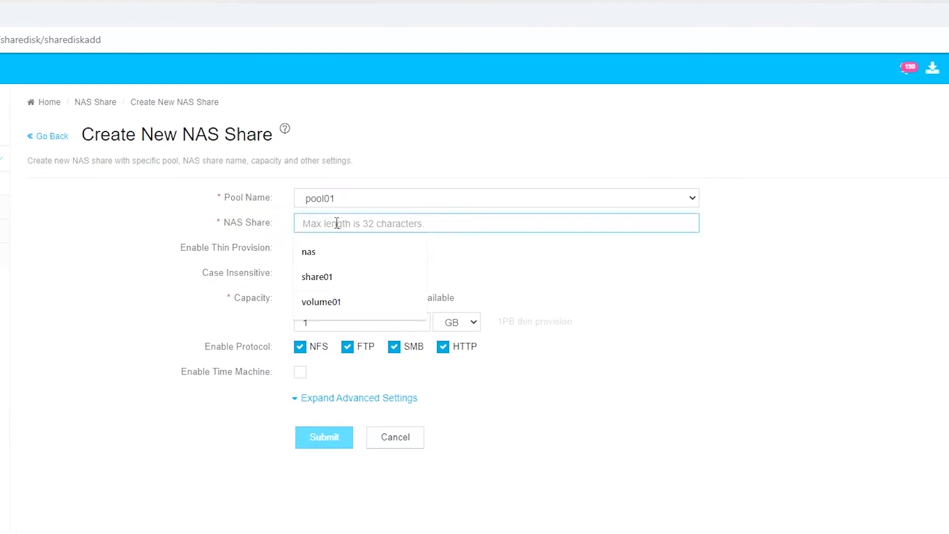
type("share")
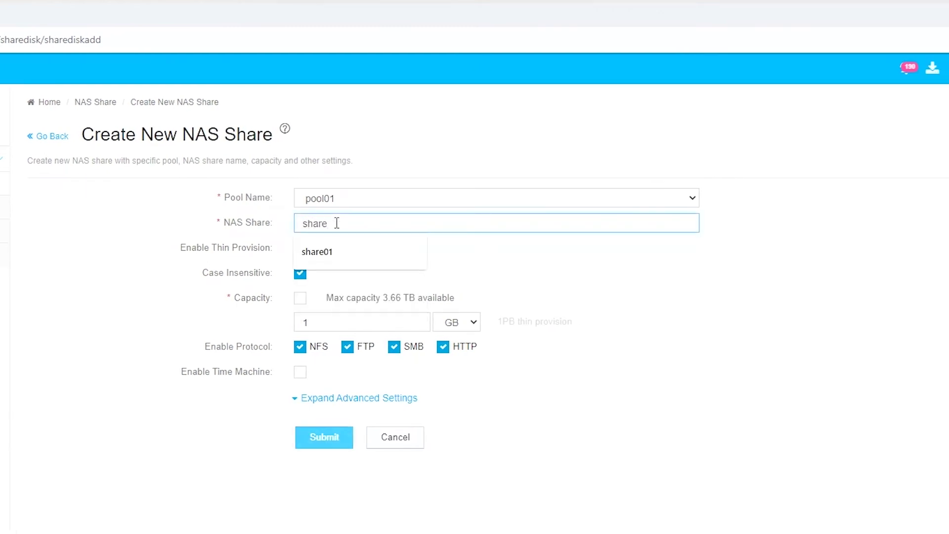
type("01")
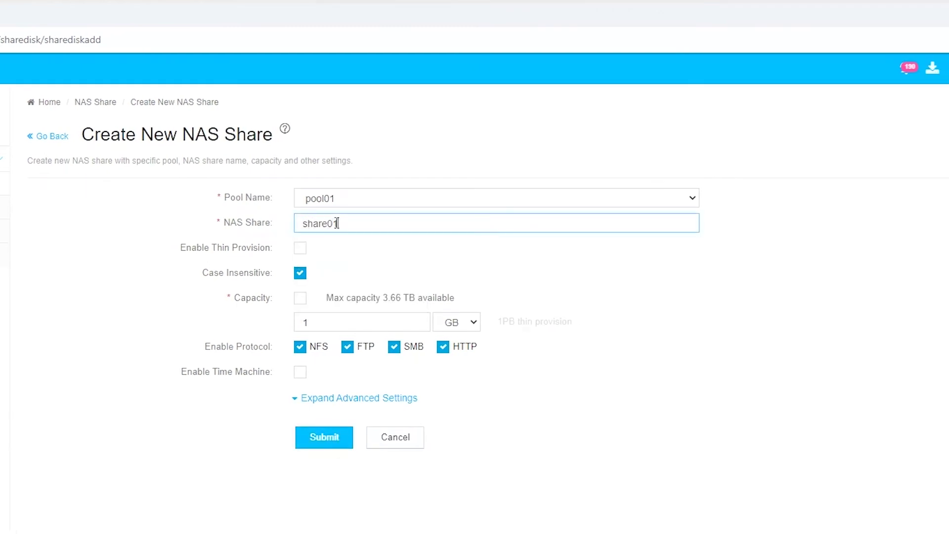
left_click(301, 251)
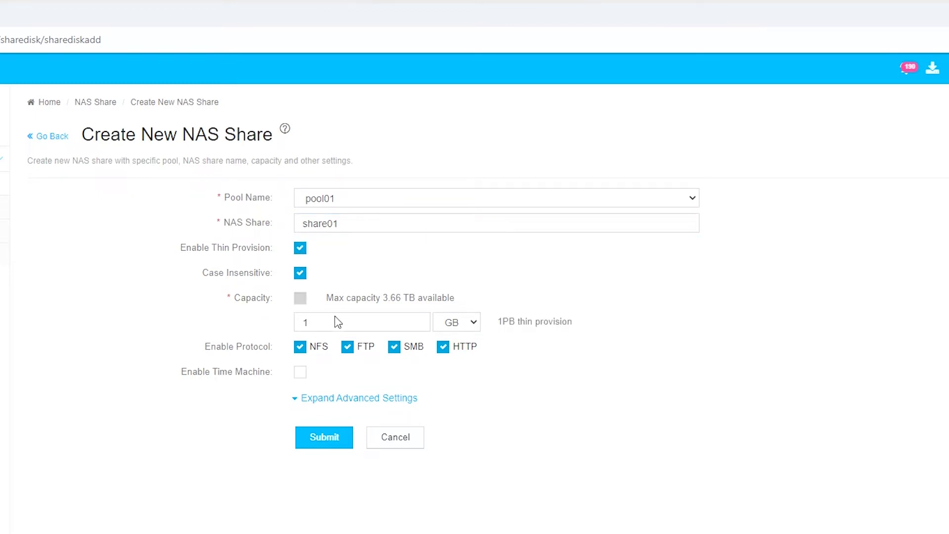
left_click(311, 324)
double_click(310, 323)
left_click(327, 444)
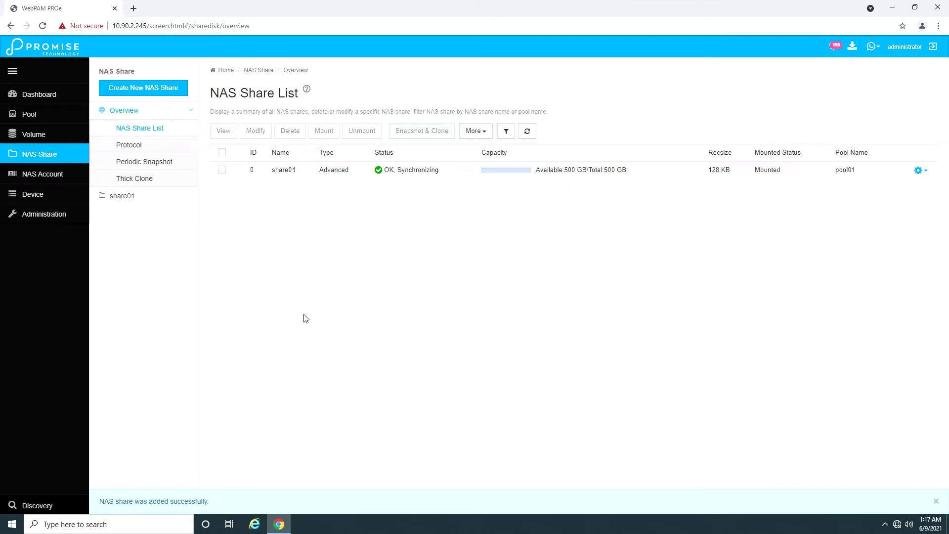
Step: Create a thin-provisioned 500 GB volume named volume01 on pool01
left_click(33, 136)
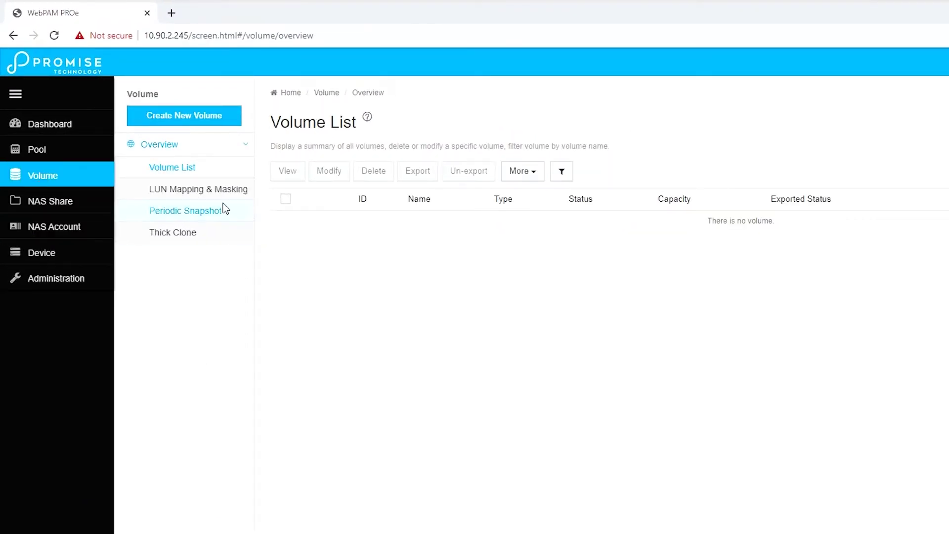
left_click(199, 115)
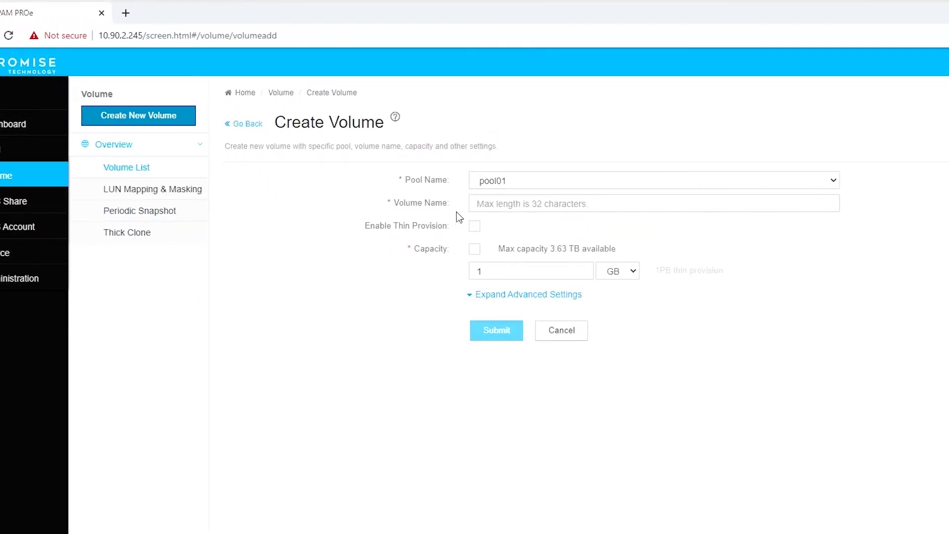
right_click(478, 207)
left_click(475, 207)
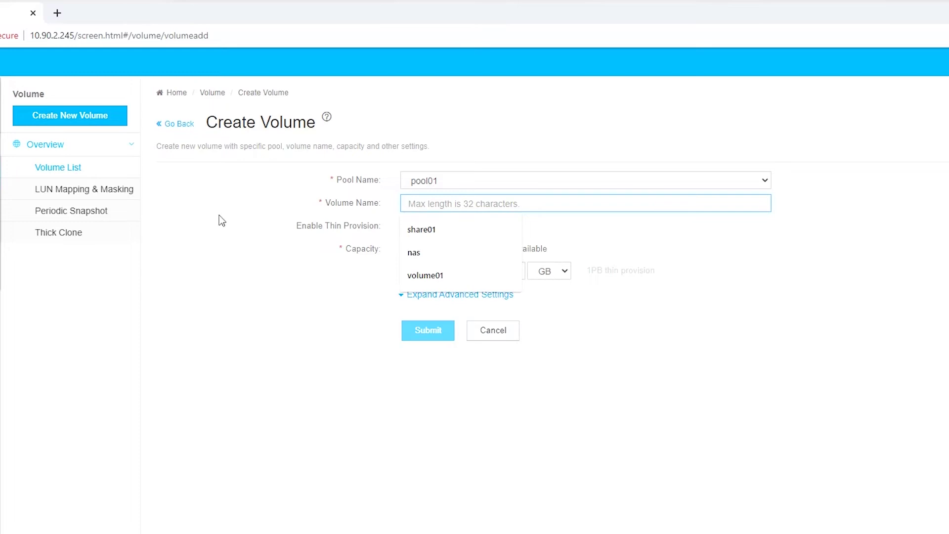
type("volume")
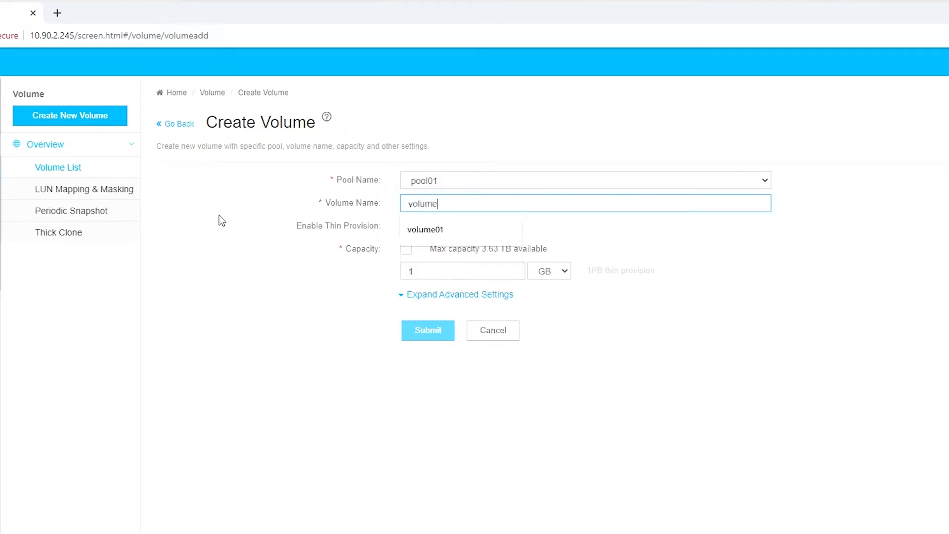
type("01")
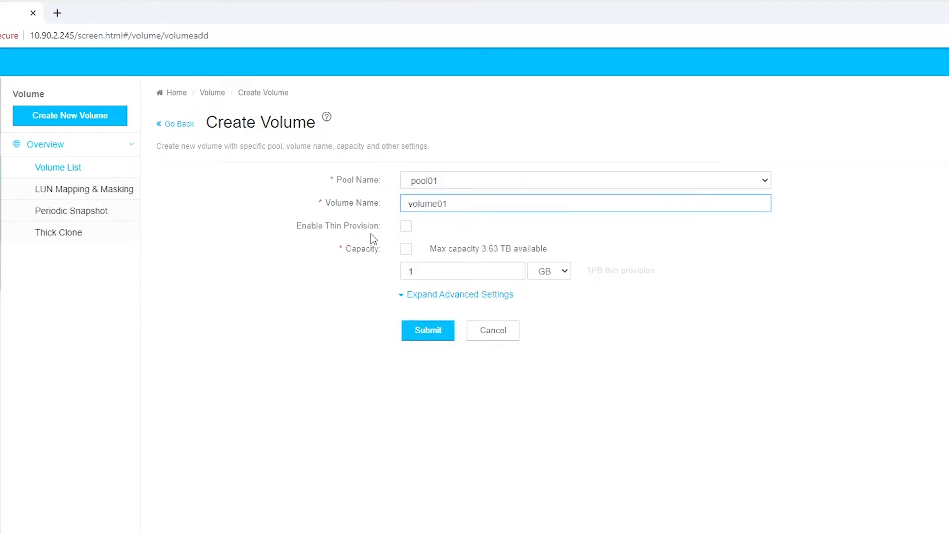
left_click(406, 226)
double_click(430, 271)
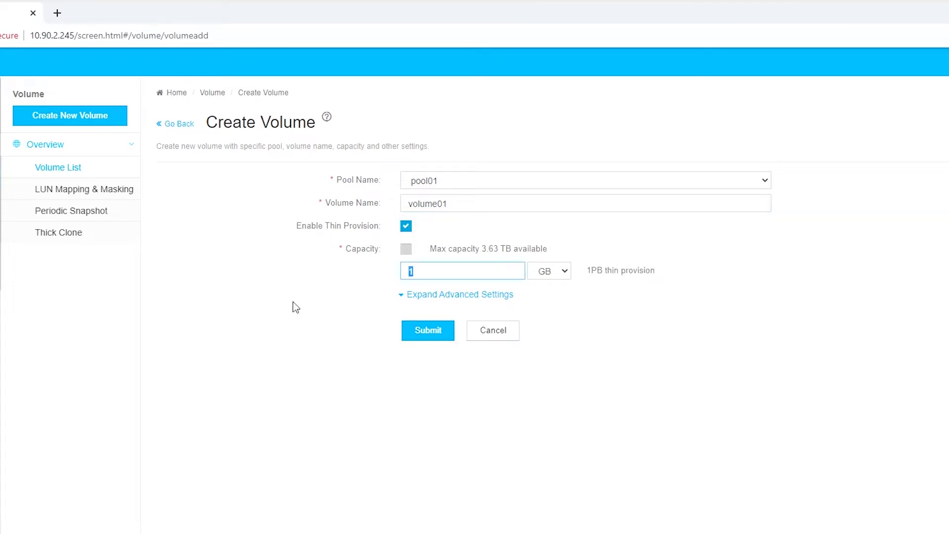
type("500")
left_click(441, 333)
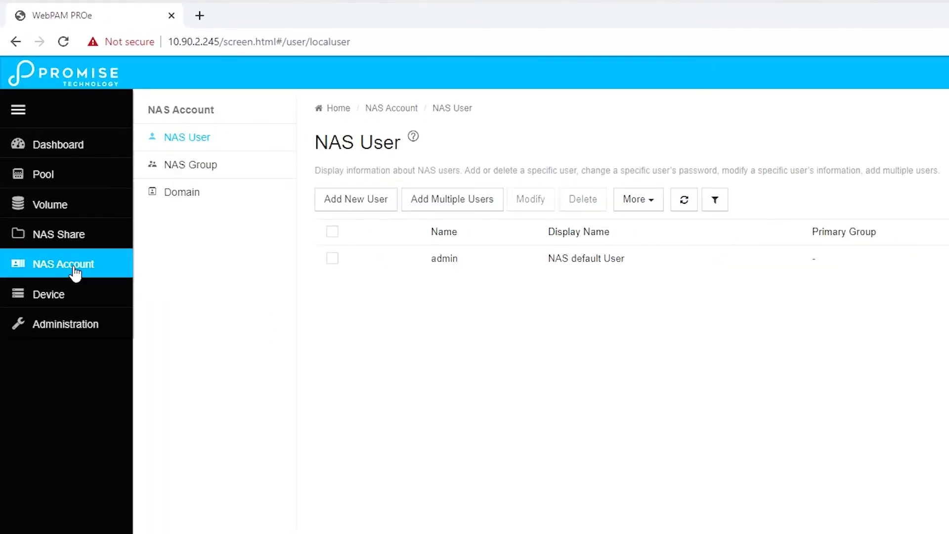
Step: Add NAS user 'test' with a password in the users group, then return to NAS shares
left_click(348, 205)
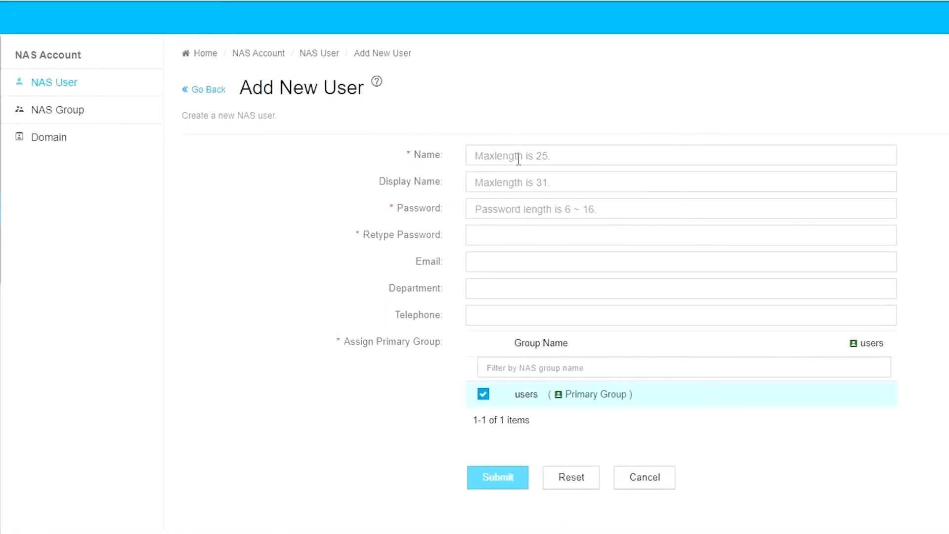
left_click(533, 164)
type("test")
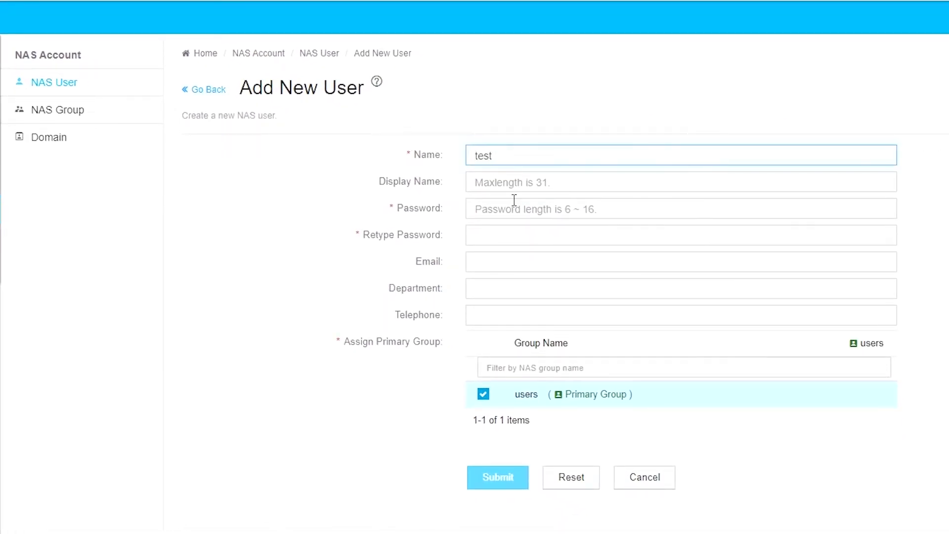
left_click(514, 207)
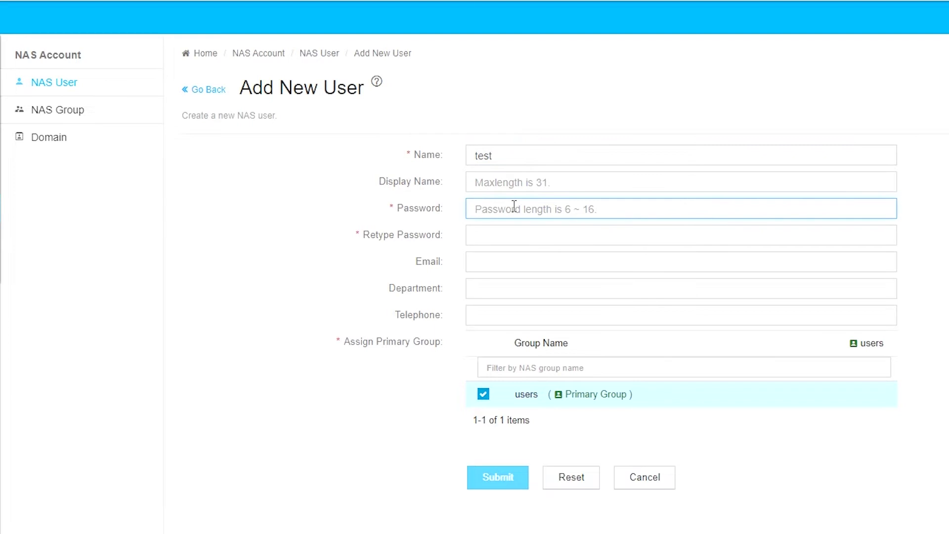
type("12")
left_click(513, 232)
type("12")
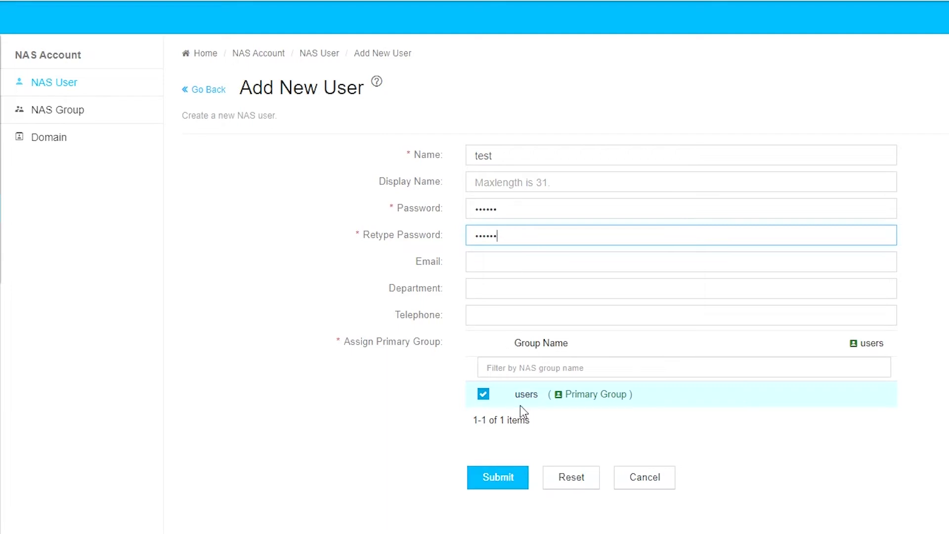
left_click(507, 477)
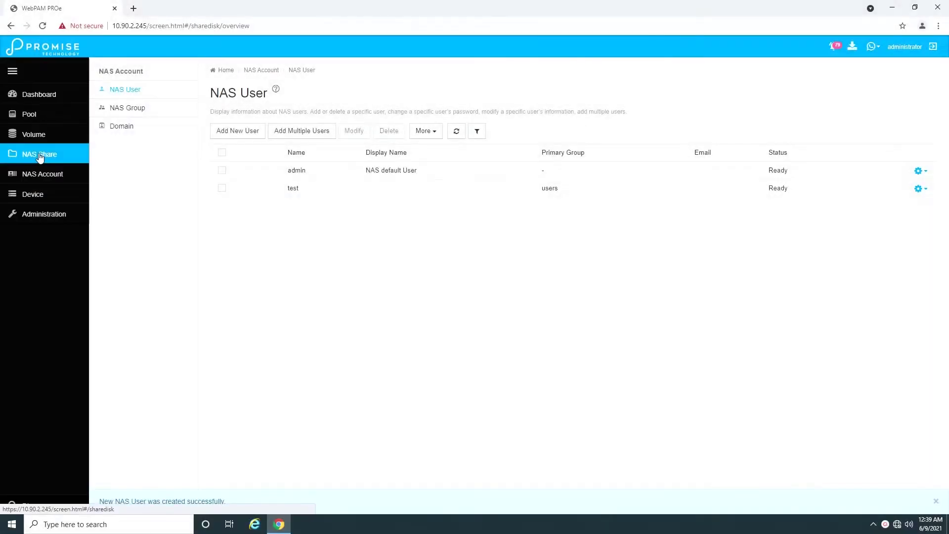
left_click(39, 154)
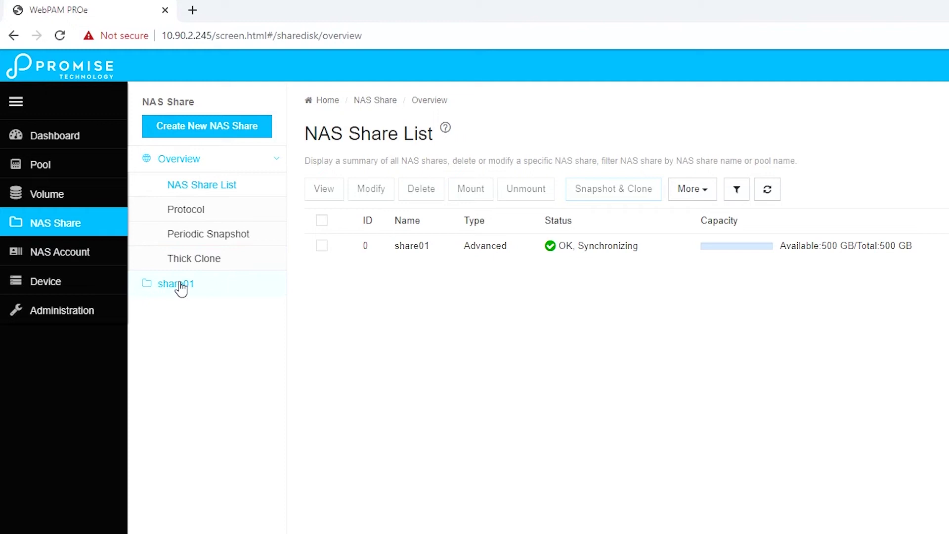
Step: In share01's ACL settings, give the user test Read-Write permission and save
left_click(178, 284)
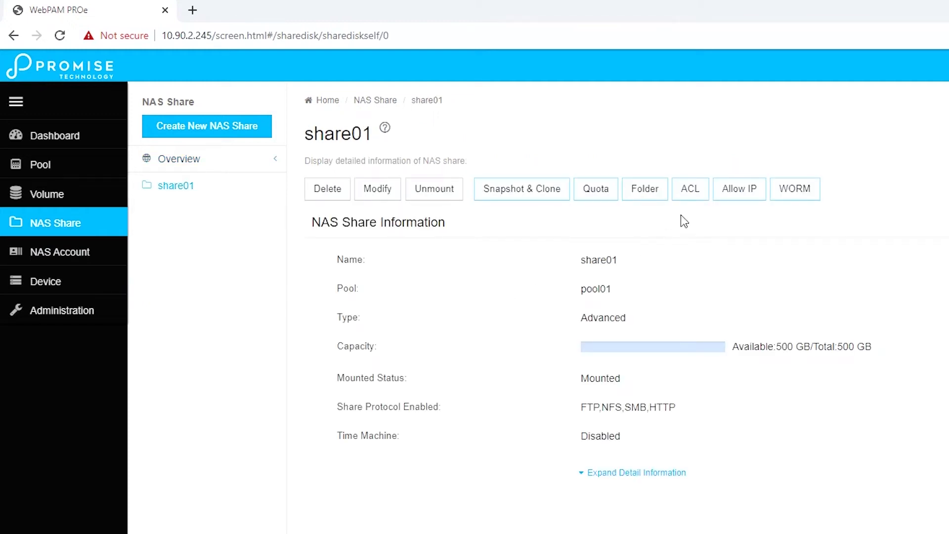
left_click(690, 190)
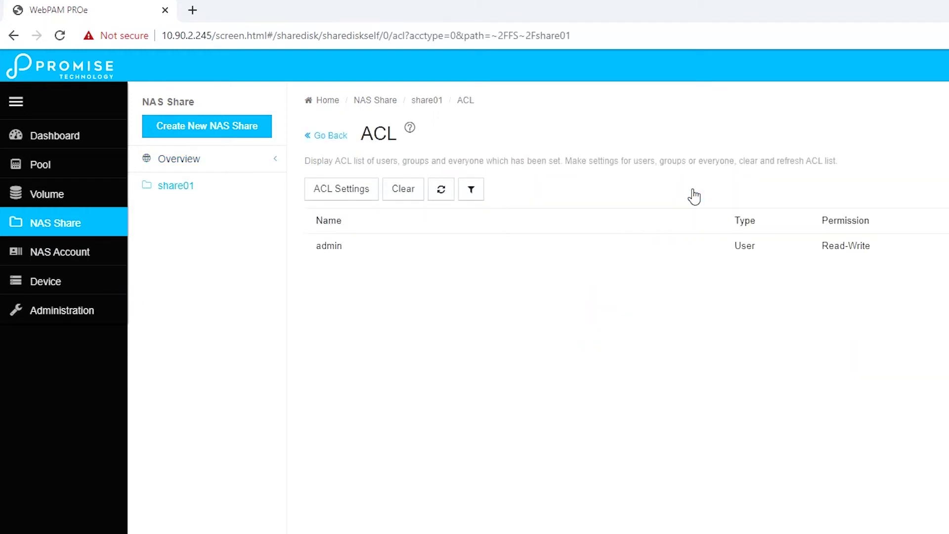
left_click(340, 193)
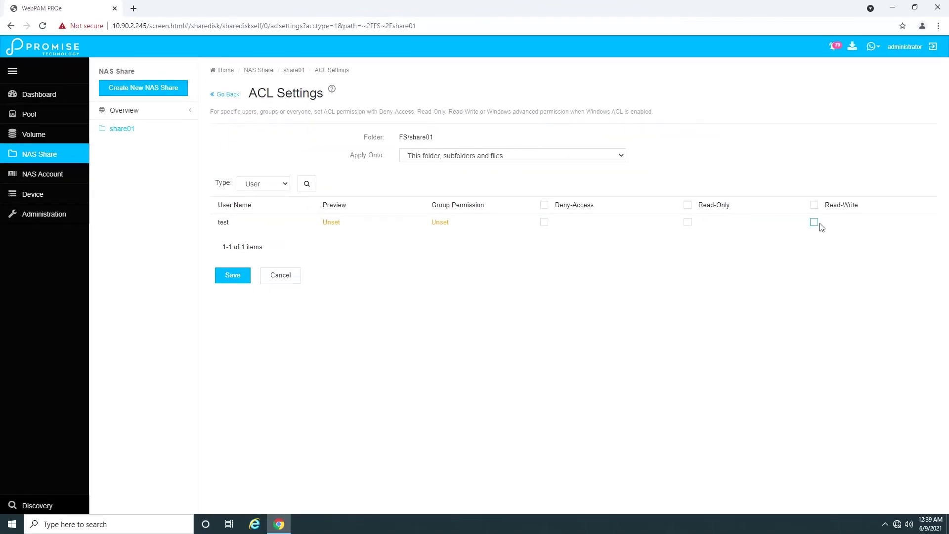
left_click(814, 222)
left_click(232, 275)
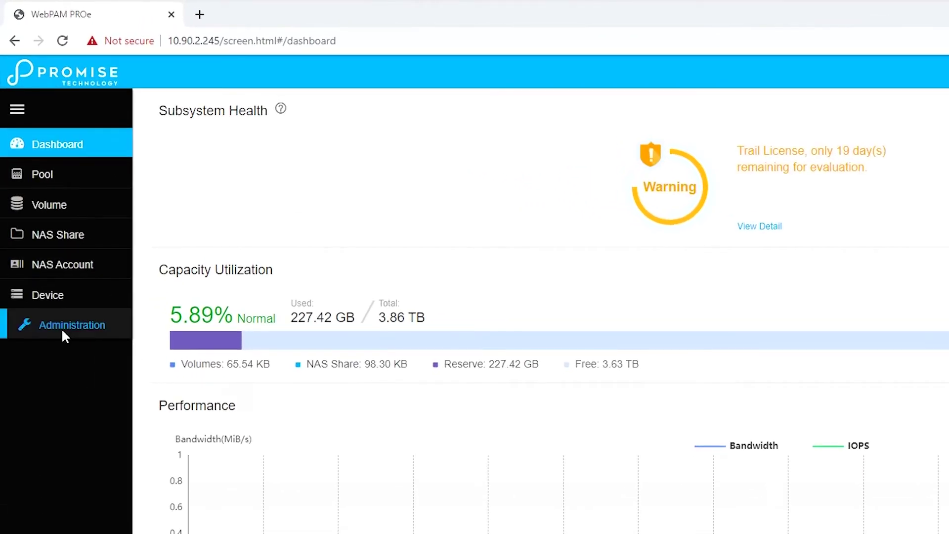
Step: Go from Device through Network Management's IO Port list to the empty IO Portal list
left_click(50, 303)
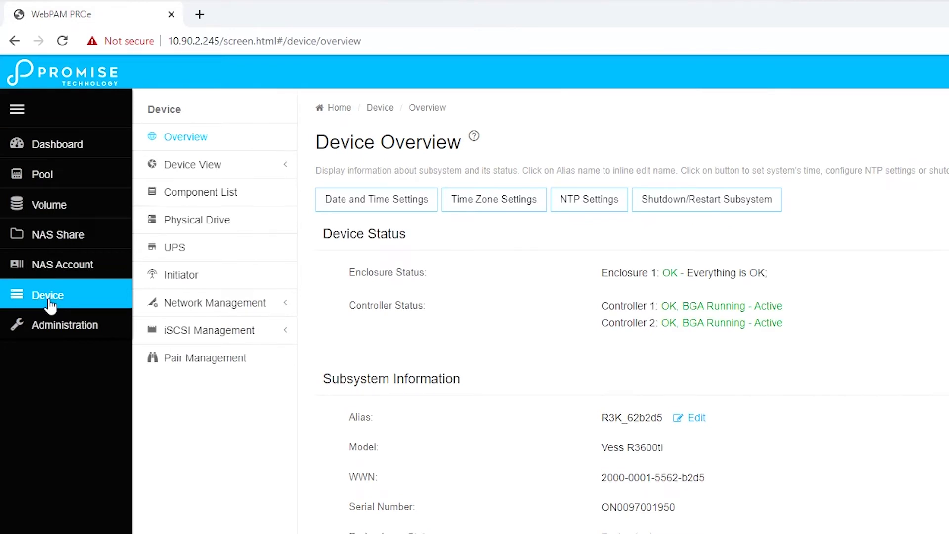
left_click(206, 304)
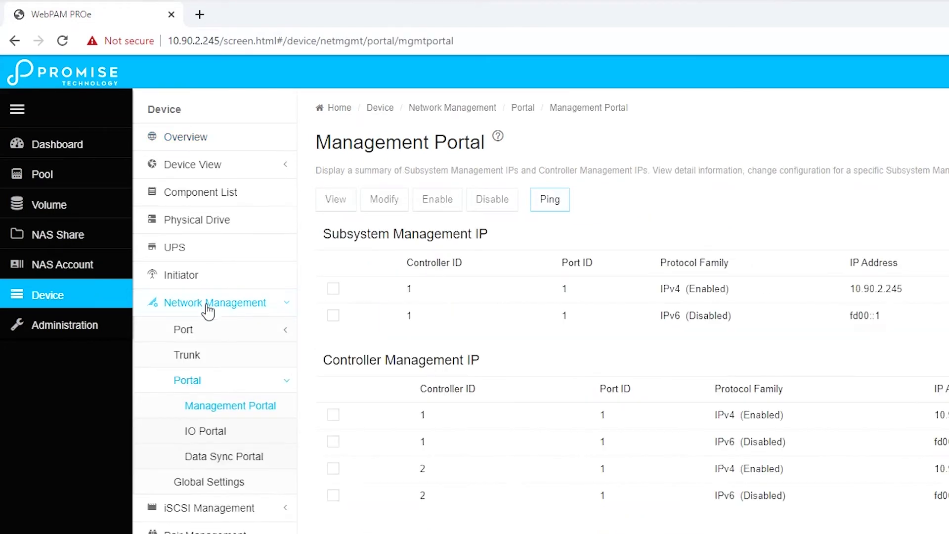
left_click(203, 331)
left_click(205, 382)
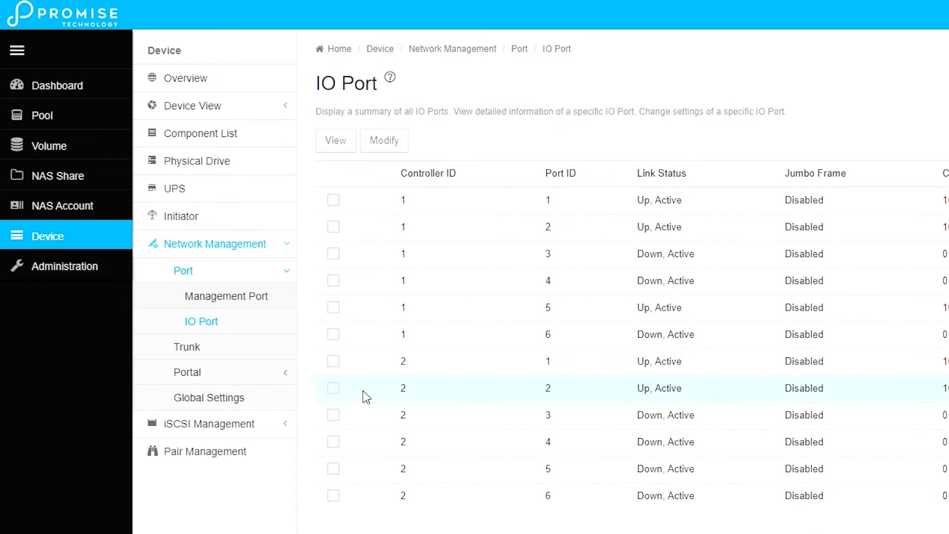
left_click(184, 372)
left_click(230, 375)
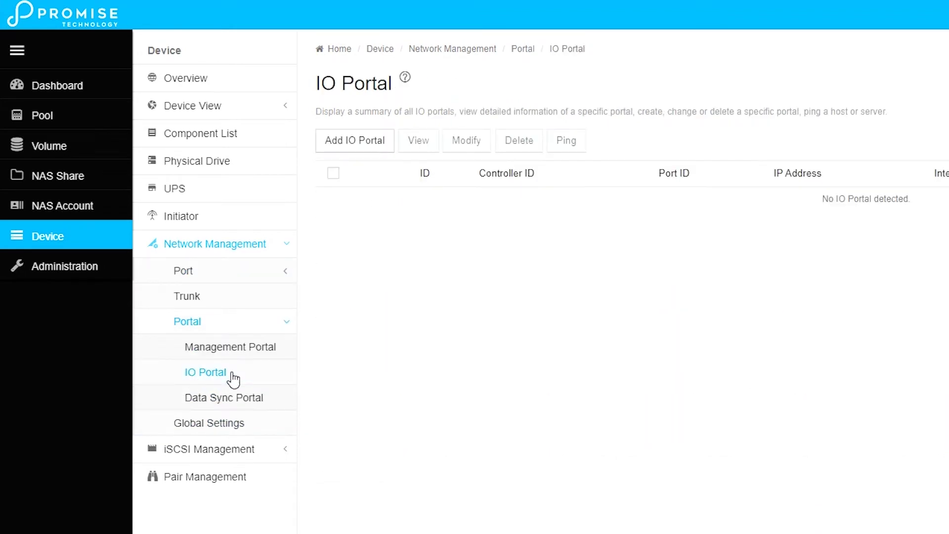
Step: Add a physical IO portal with IP 10.90.2.51, mask 255.255.255.0, gateway 10.90.2.254
left_click(347, 145)
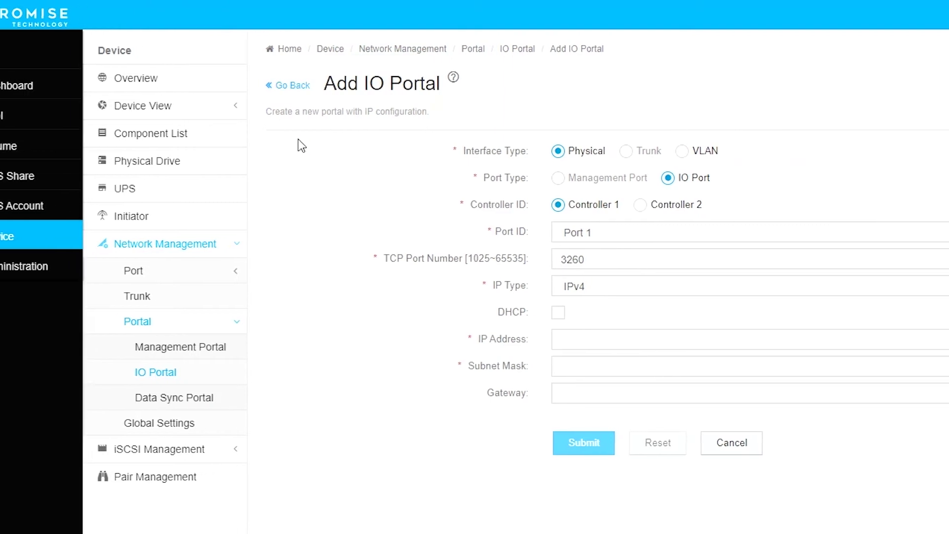
left_click(499, 345)
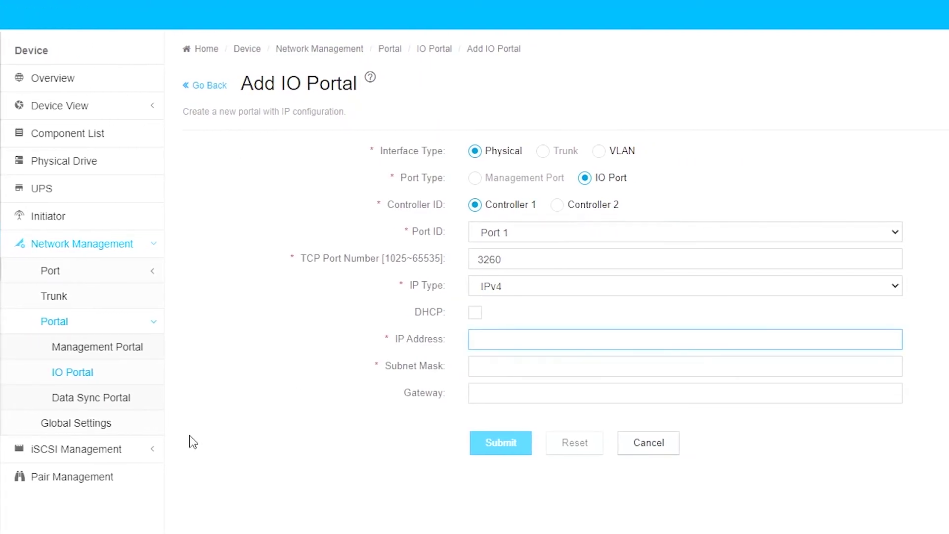
type("10.90.2.51")
key("Tab")
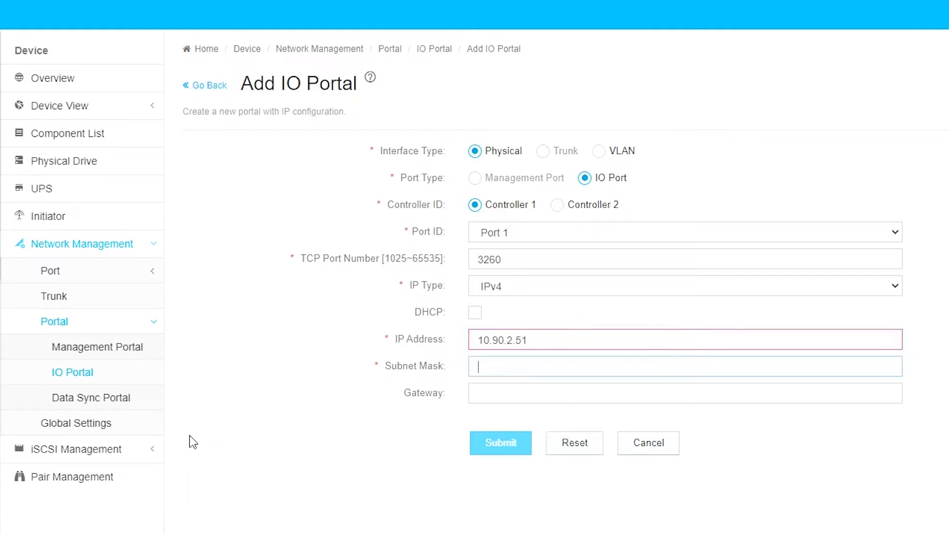
type("255.255.2")
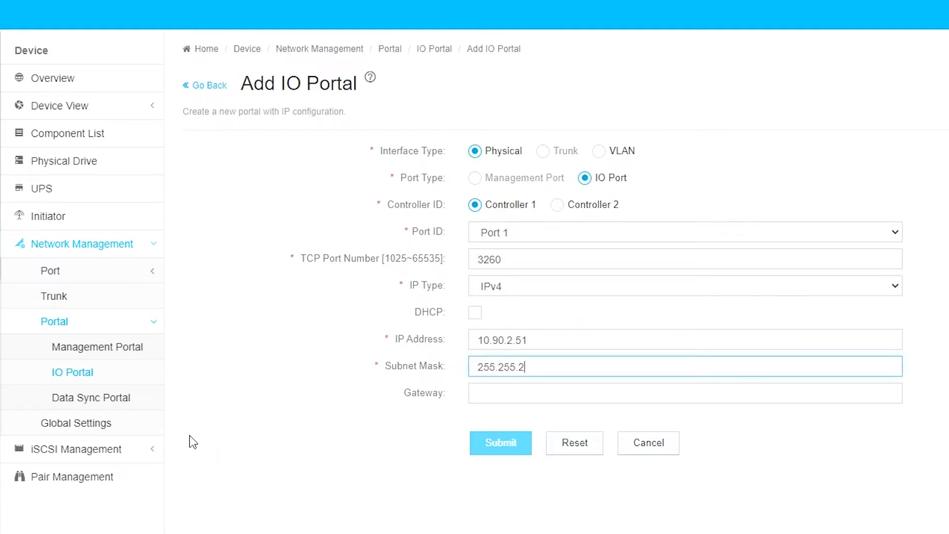
type("55.0")
key("Tab")
type("10")
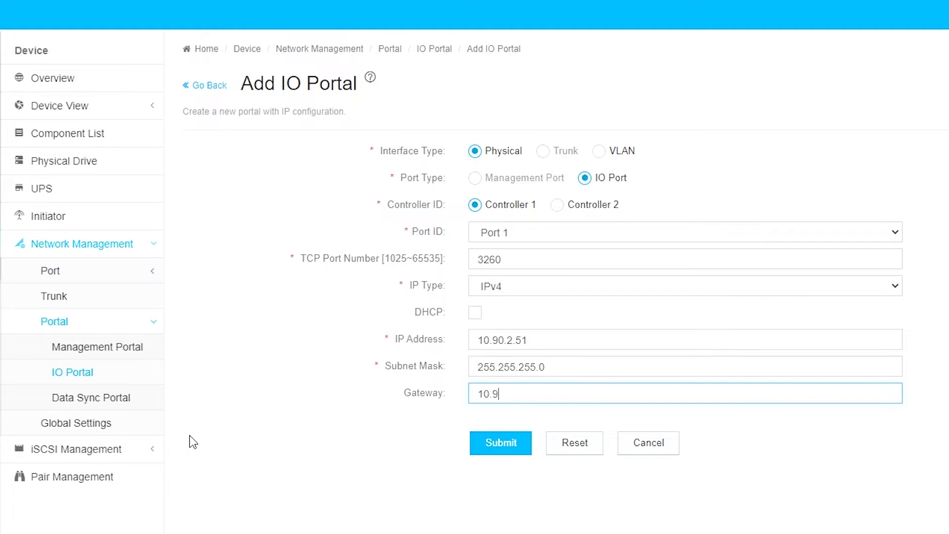
type(".90.2.254")
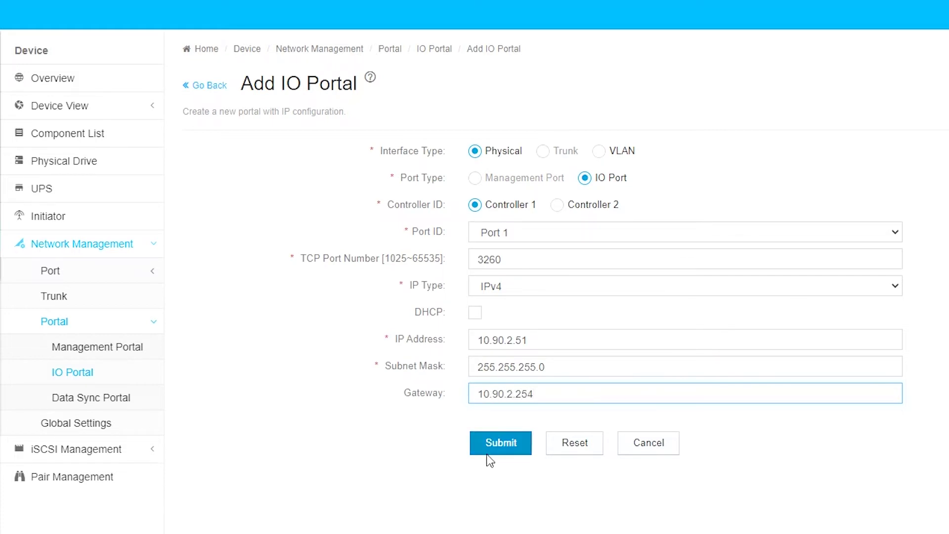
left_click(504, 446)
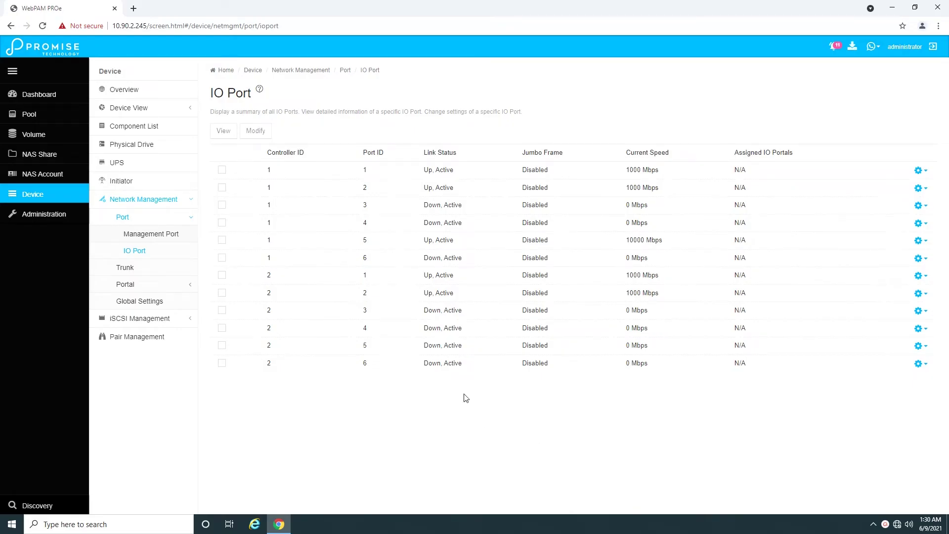
Step: Create a Balance XOR trunk bonding ports 1 and 2 on controller 1
left_click(535, 176)
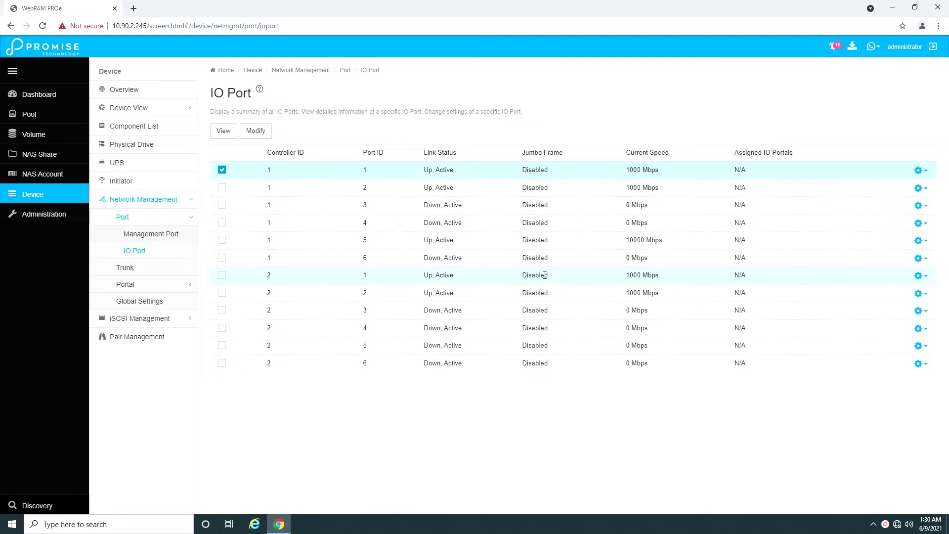
left_click(128, 284)
left_click(127, 236)
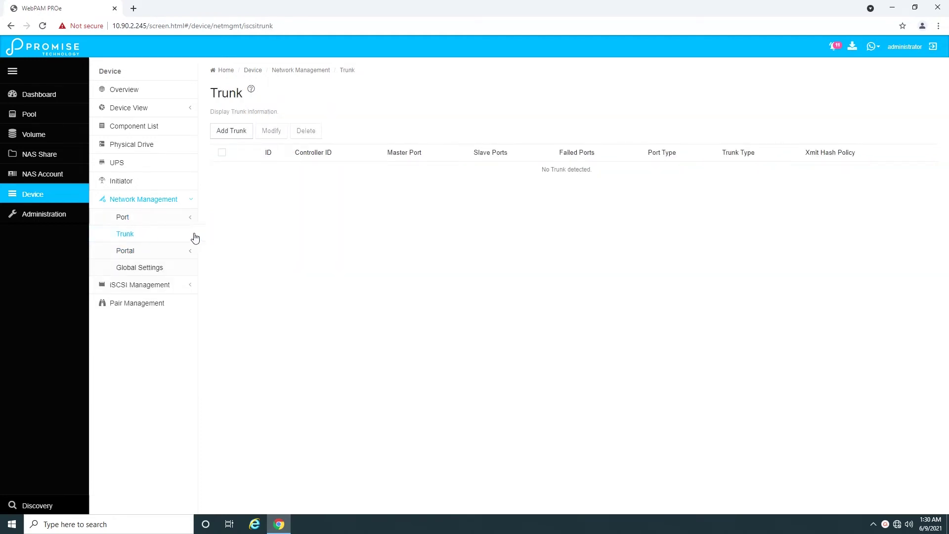
left_click(233, 132)
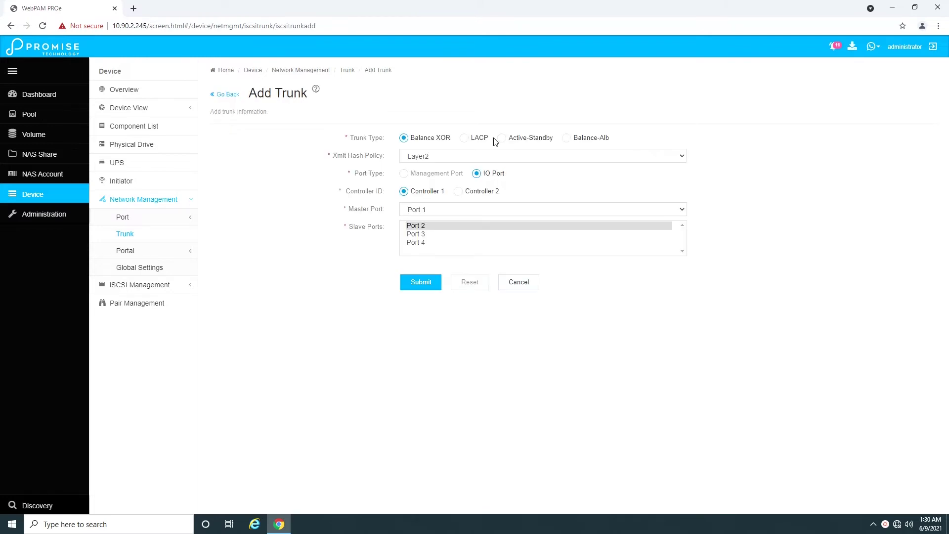
left_click(434, 283)
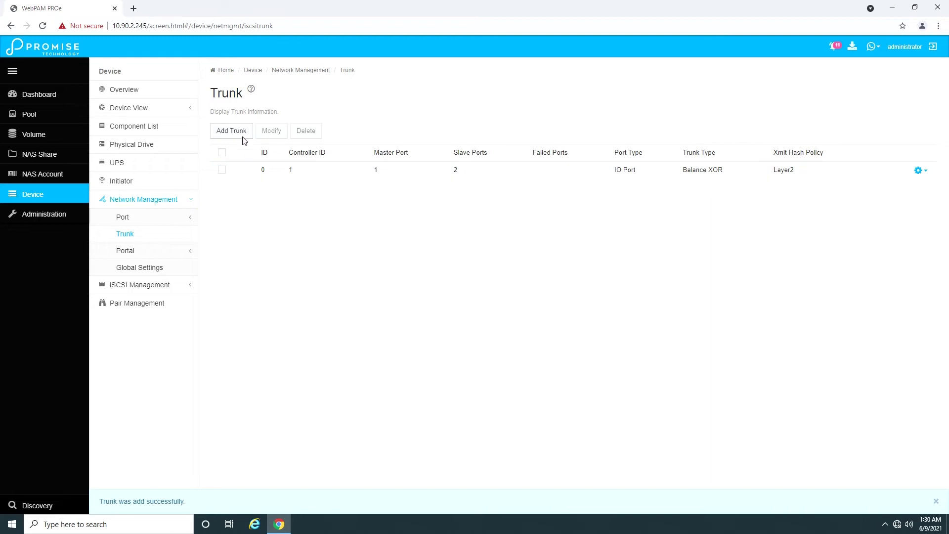
Step: Create the matching controller 2 trunk, then show the empty IO Portal list
left_click(231, 131)
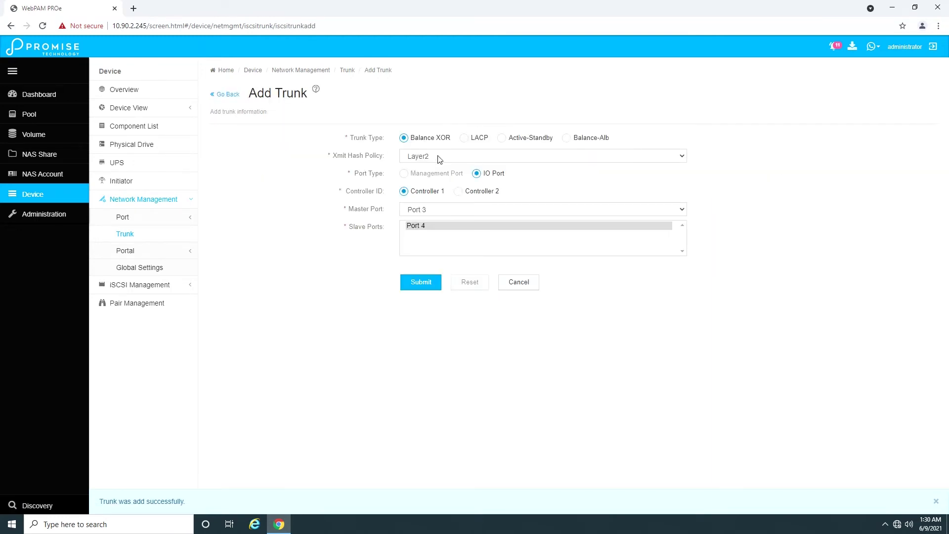
left_click(464, 196)
left_click(424, 286)
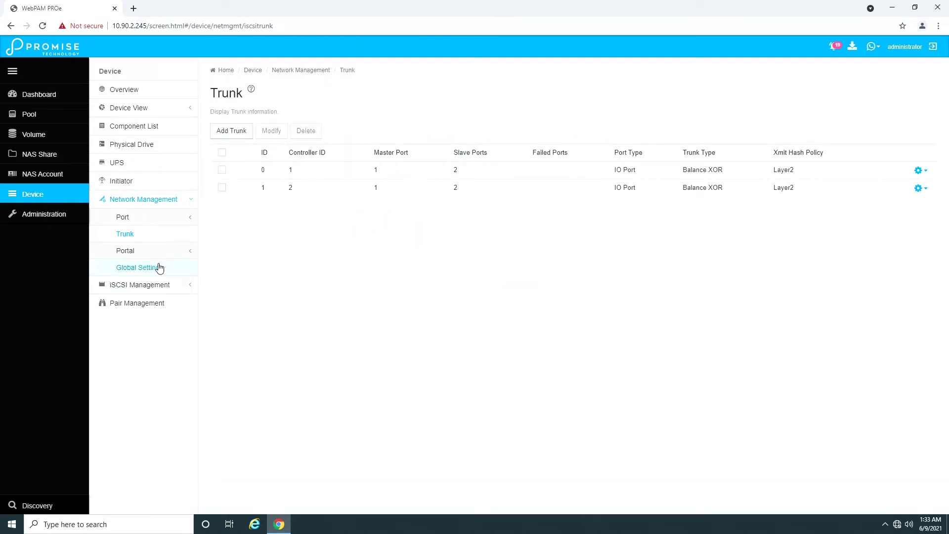
left_click(140, 251)
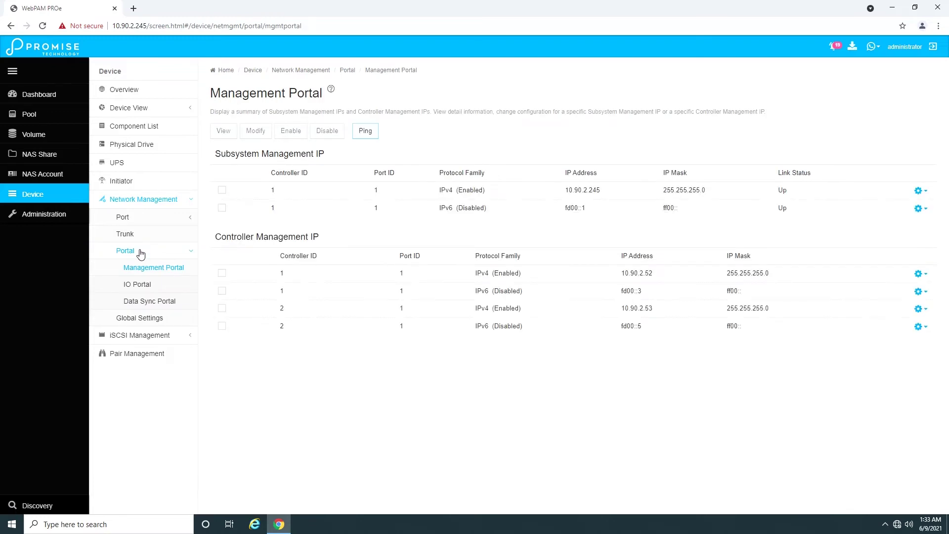
left_click(143, 287)
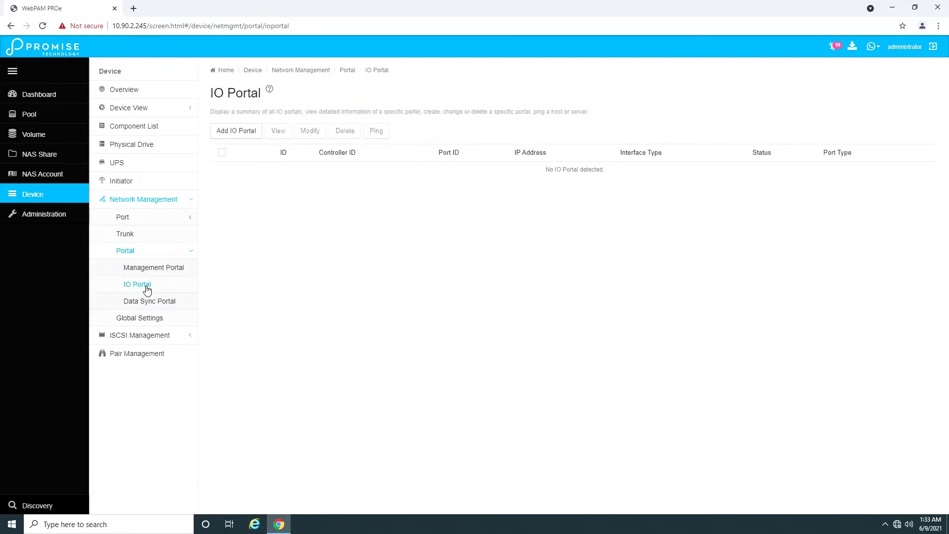
Step: Add a Trunk 0 IO portal with IP 10.90.2.51, mask 255.255.255.0, gateway 10.90.2.254
left_click(238, 132)
left_click(449, 138)
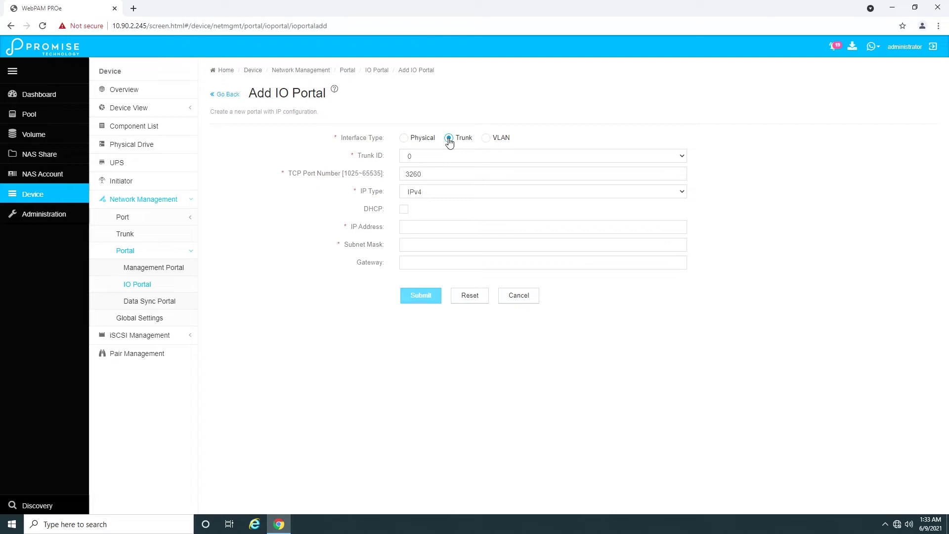
left_click(423, 228)
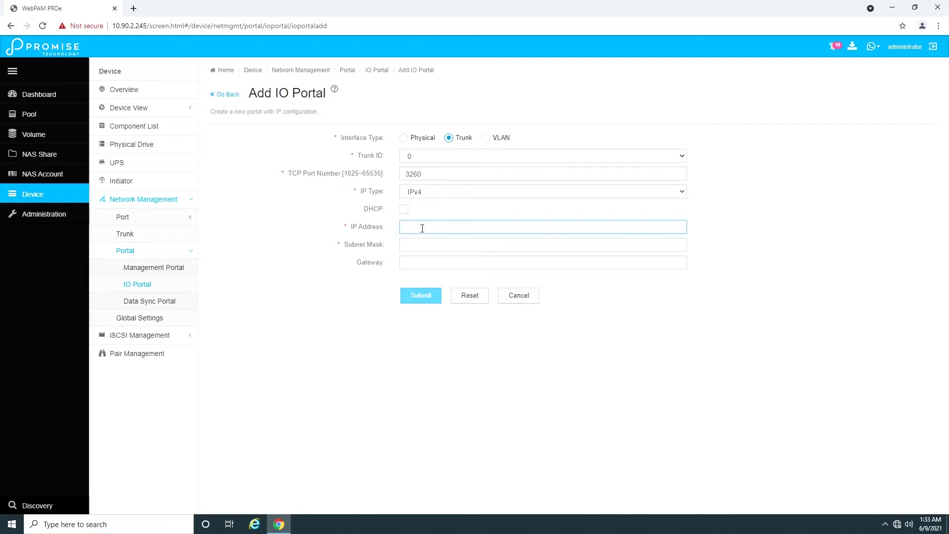
type("10.90.2.51")
key("Tab")
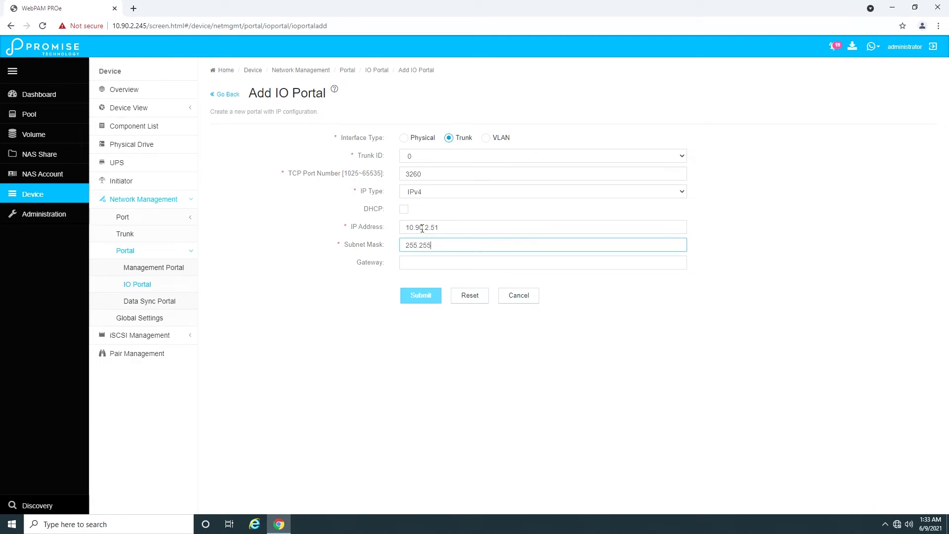
type("255.255.255.0")
key("Tab")
type("10.")
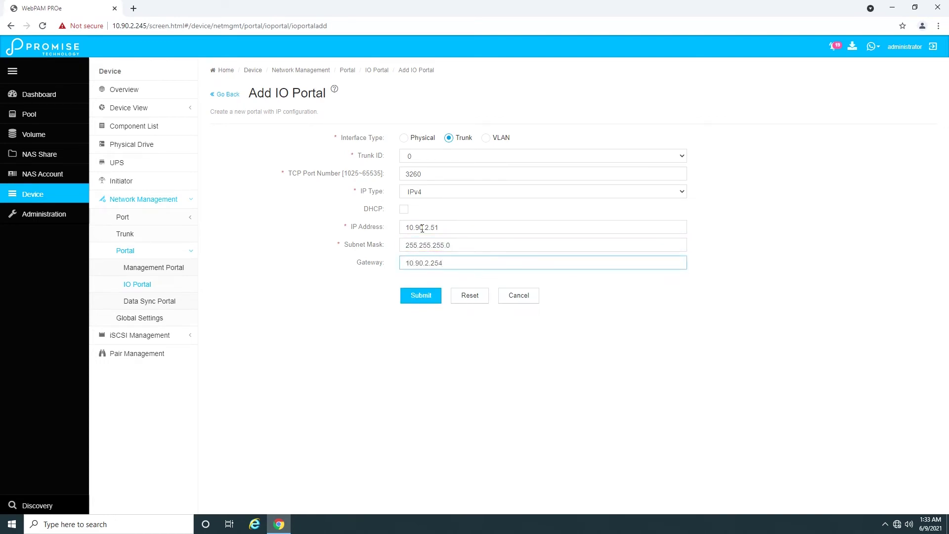
left_click(425, 298)
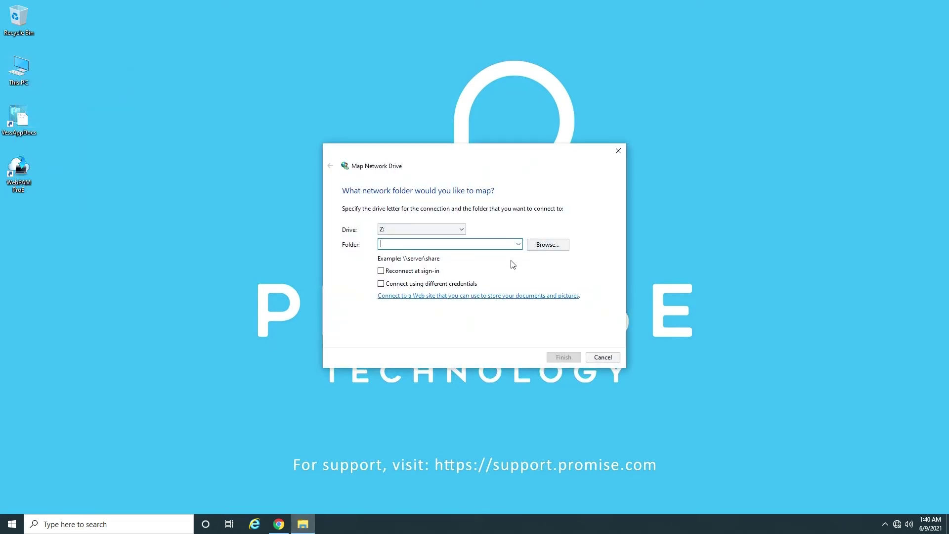
Step: Map \\10.90.2.51\share01 as drive Z:, signing in with a separate user name and password
type("\\\\")
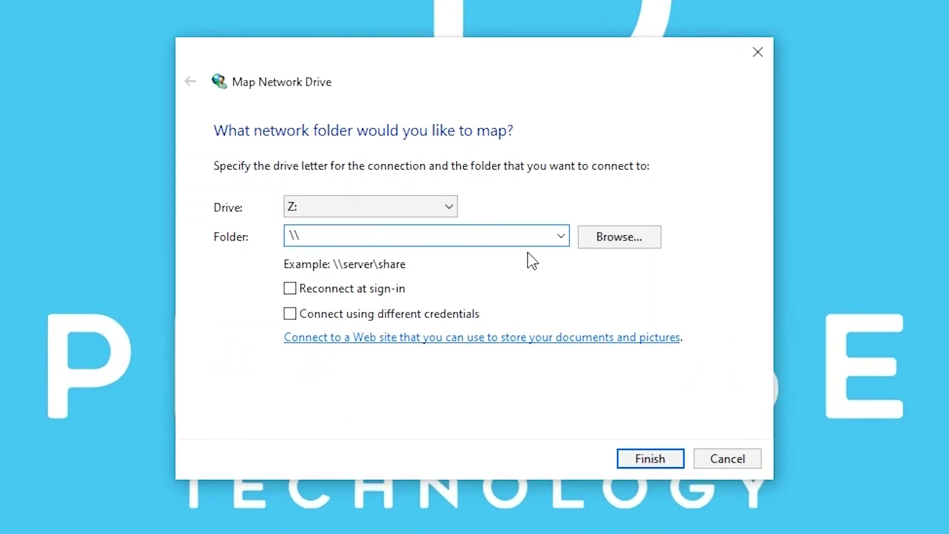
type("10.90.2.51\\share01")
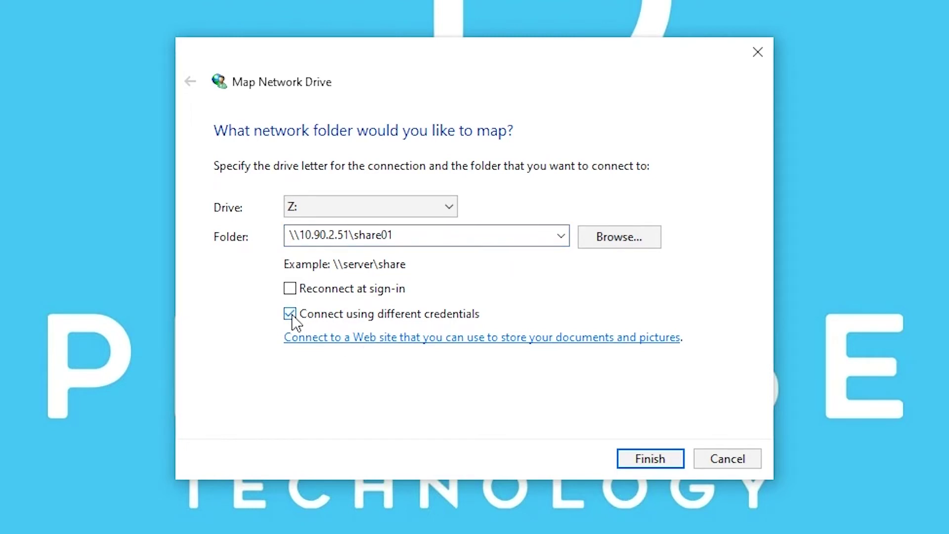
left_click(653, 463)
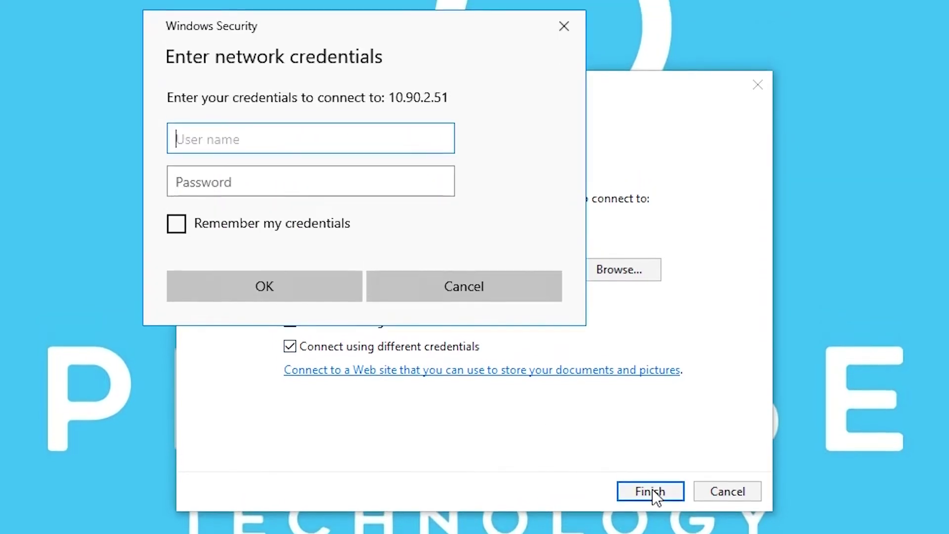
type("test")
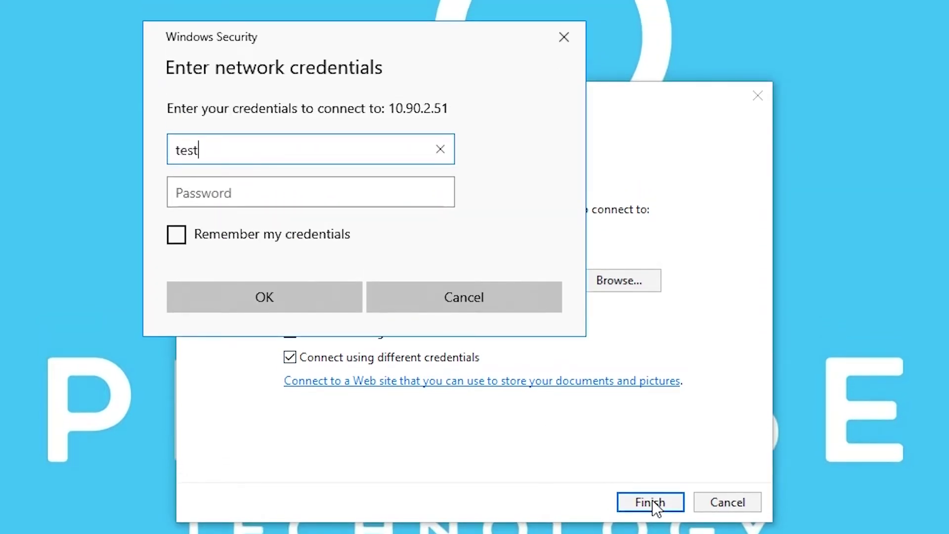
key("Tab")
type("te")
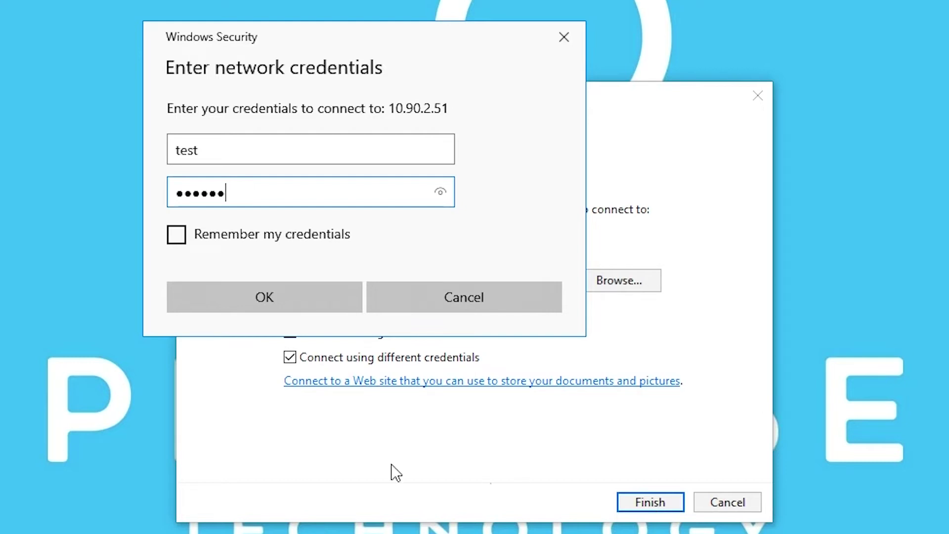
left_click(288, 304)
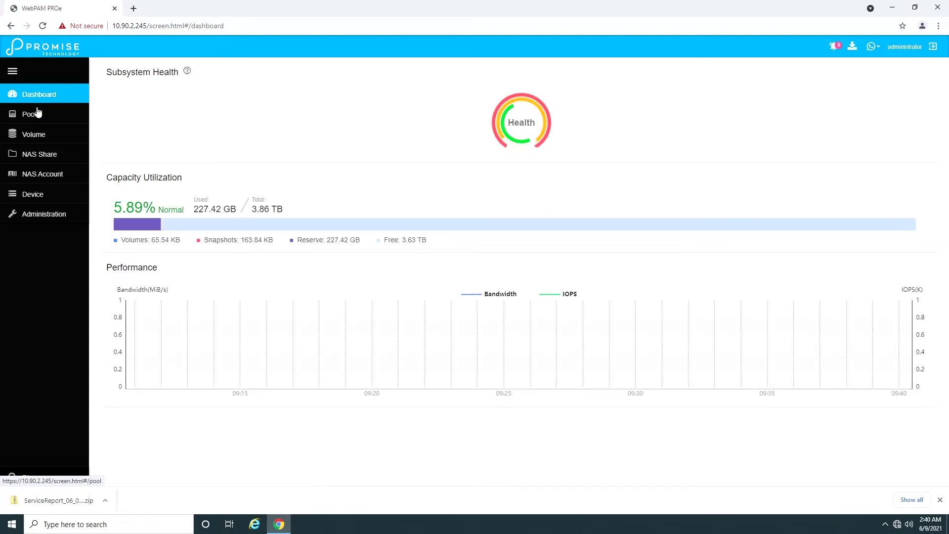
Step: Switch on Enable LUN Masking on the Volume > LUN Mapping & Masking page
left_click(44, 140)
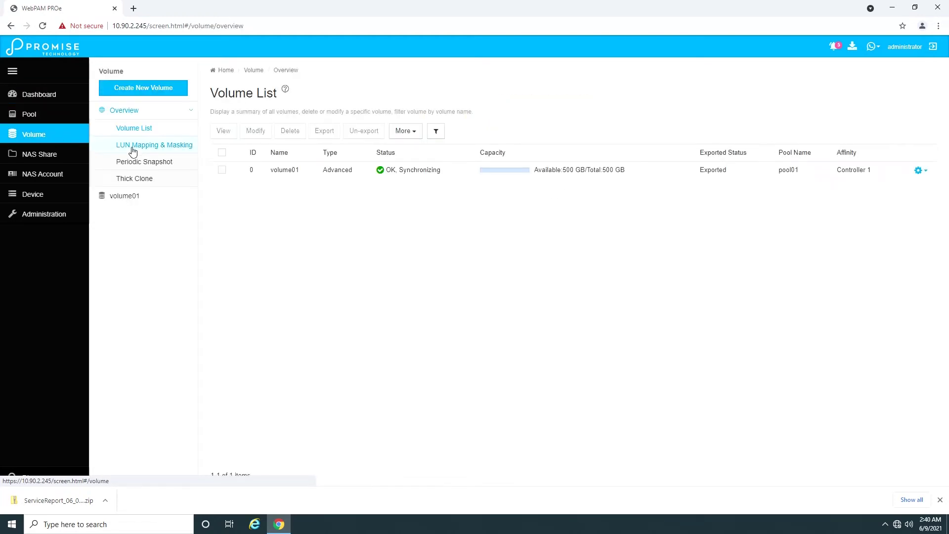
left_click(150, 149)
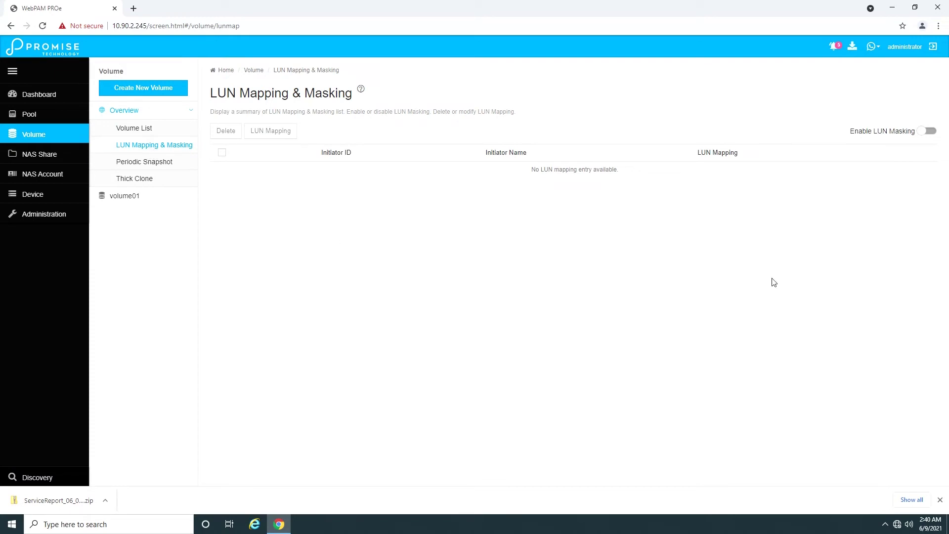
left_click(927, 132)
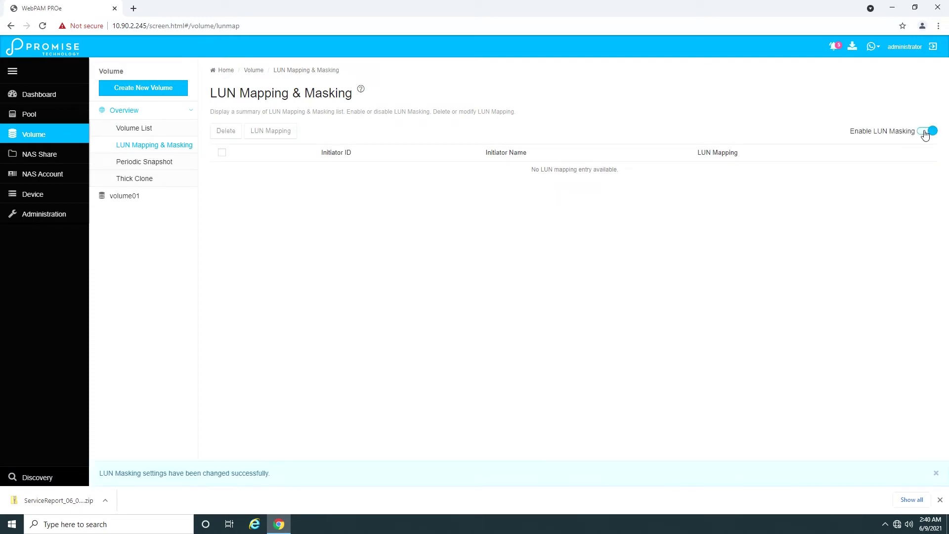
Step: Launch iSCSI Initiator via search for 'iscsi' and copy its Configuration-tab initiator name
left_click(168, 525)
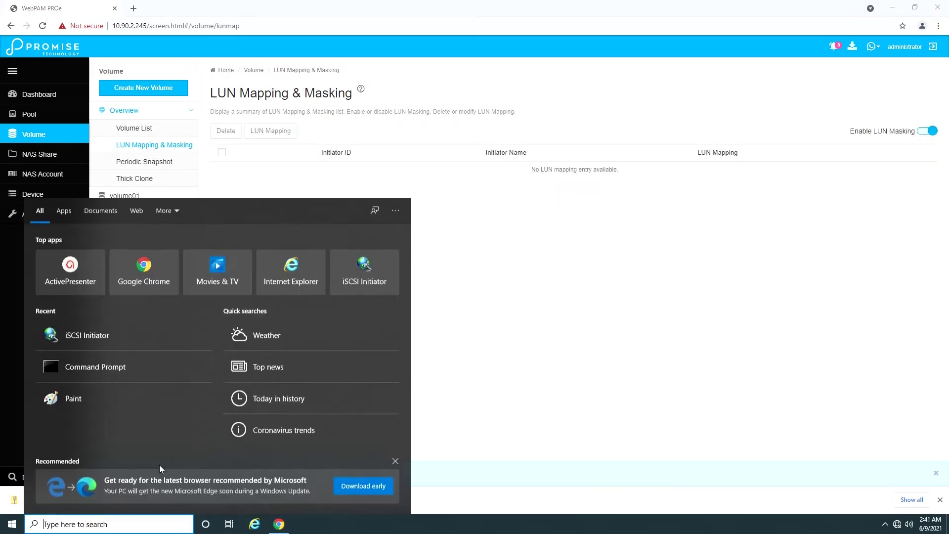
type("iscsi")
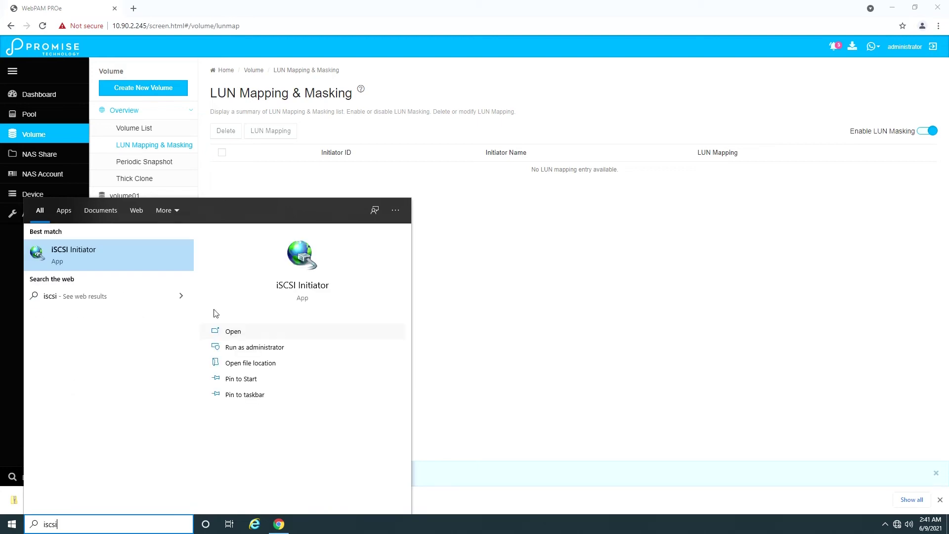
left_click(169, 254)
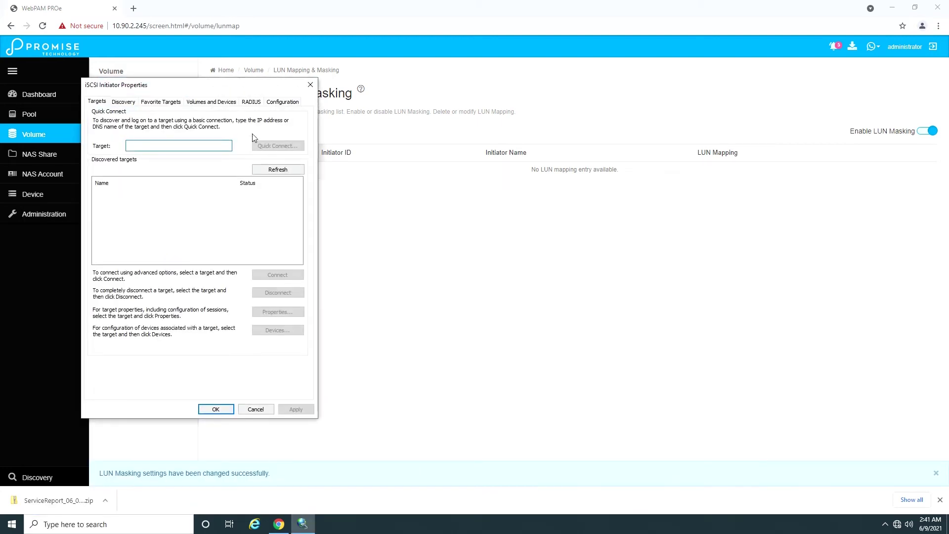
left_click_drag(246, 87, 365, 99)
left_click(398, 115)
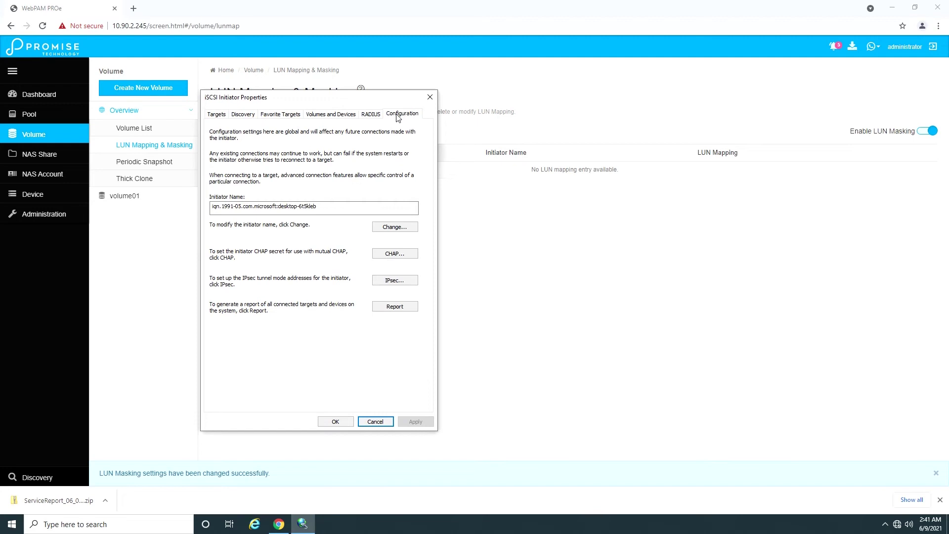
left_click_drag(346, 210, 217, 210)
right_click(245, 210)
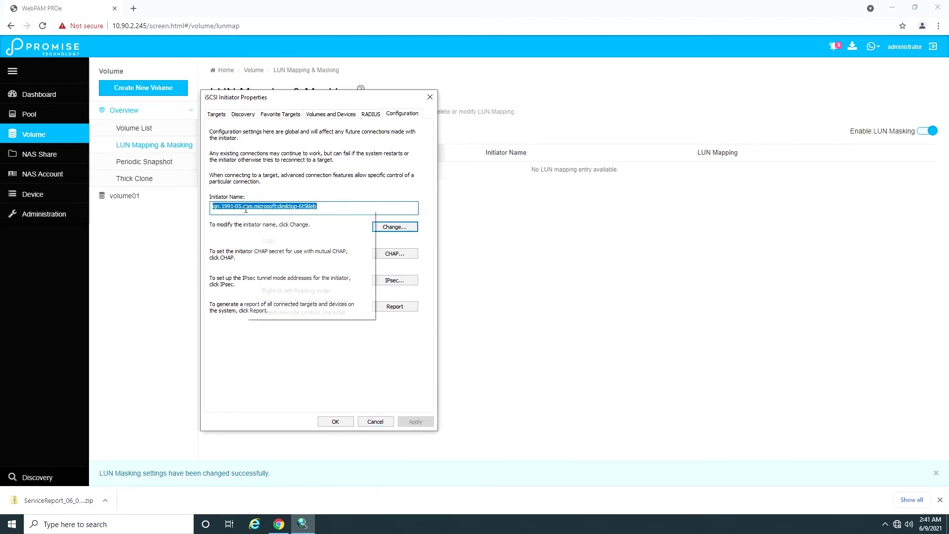
left_click(268, 240)
Step: Register a new iSCSI initiator under Device using the pasted IQN
left_click(33, 204)
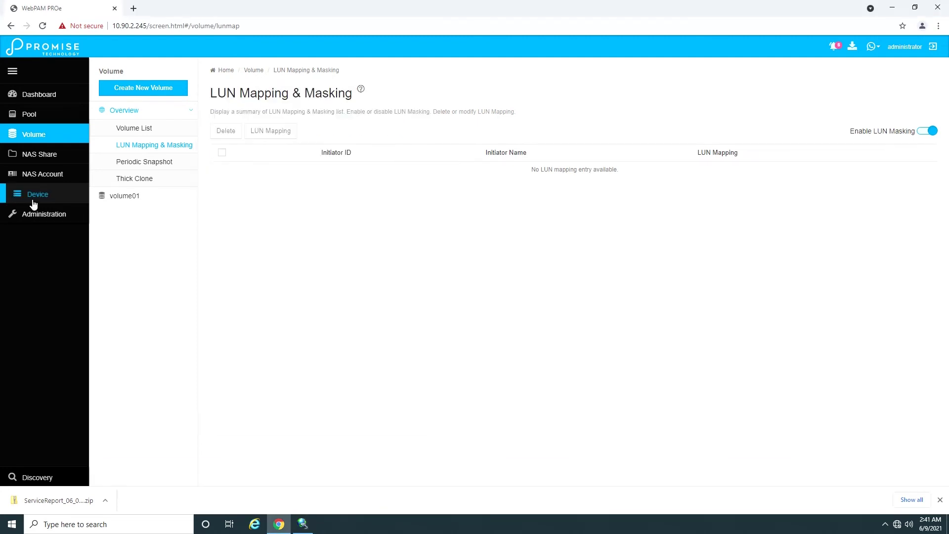
left_click(34, 202)
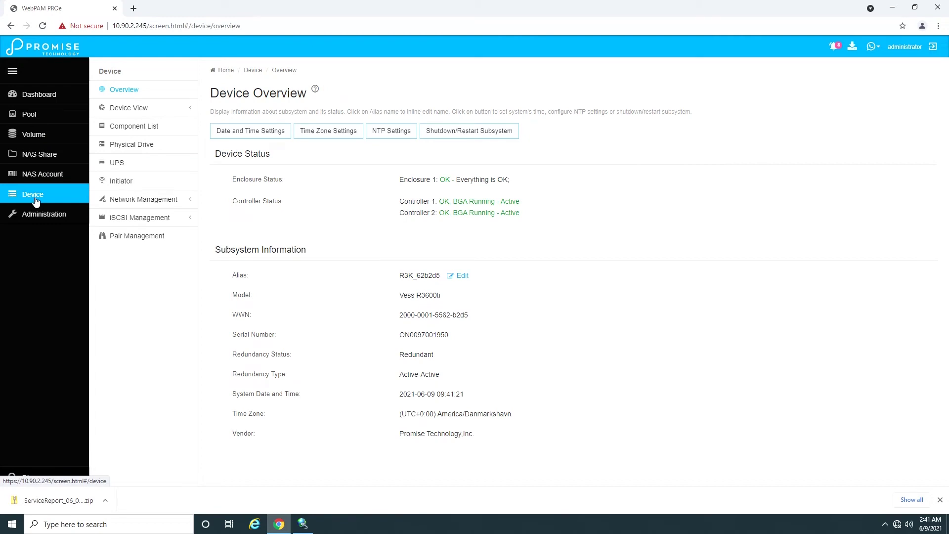
left_click(128, 183)
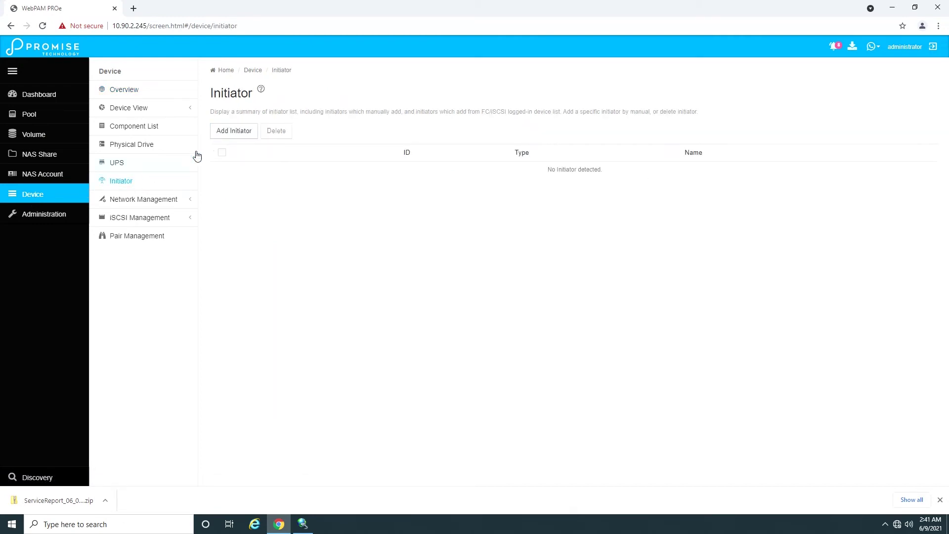
left_click(228, 134)
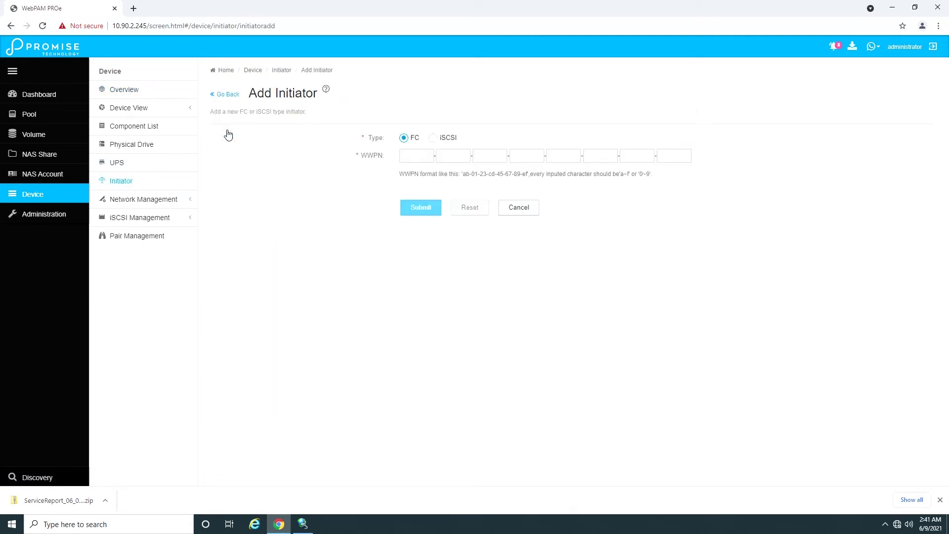
left_click(452, 141)
left_click(508, 156)
right_click(454, 158)
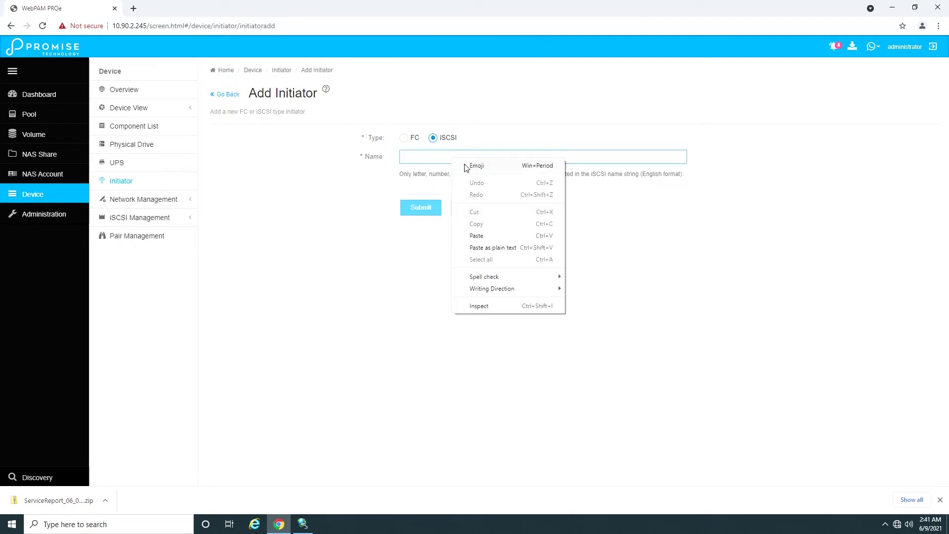
left_click(484, 239)
left_click(433, 211)
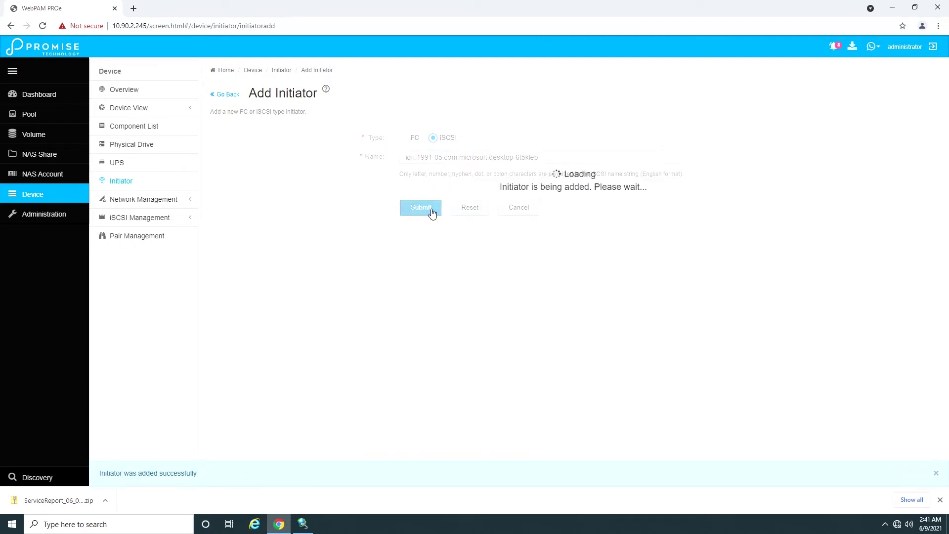
Step: Map volume01 to the iSCSI initiator in LUN Mapping & Masking
left_click(36, 136)
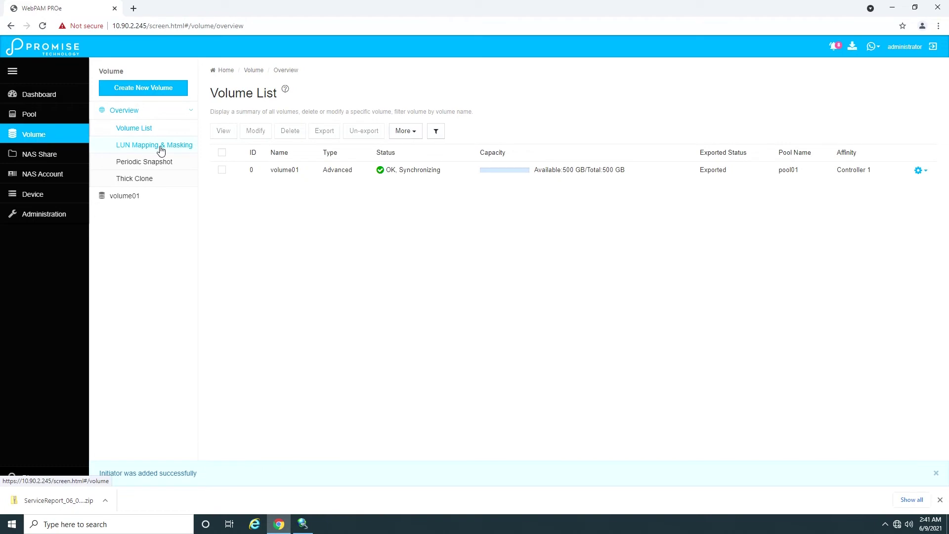
left_click(161, 148)
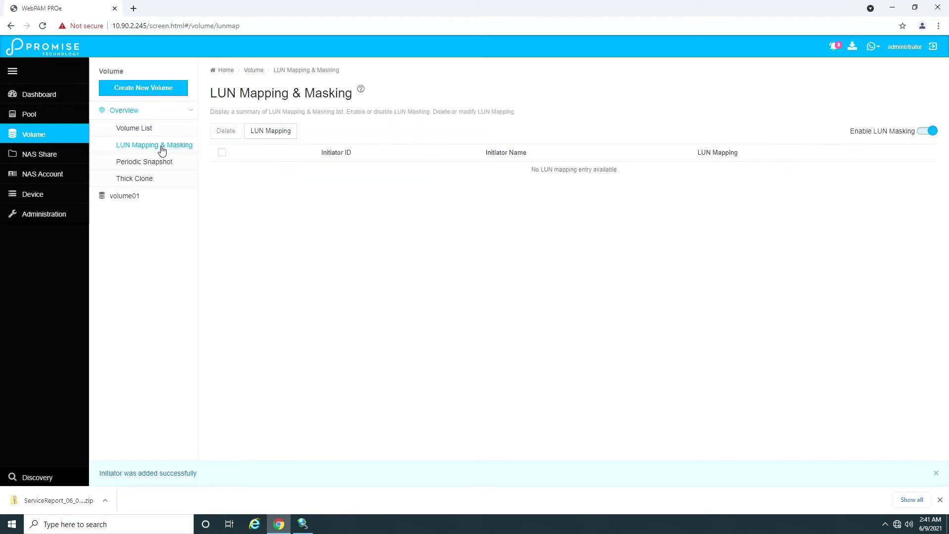
left_click(273, 135)
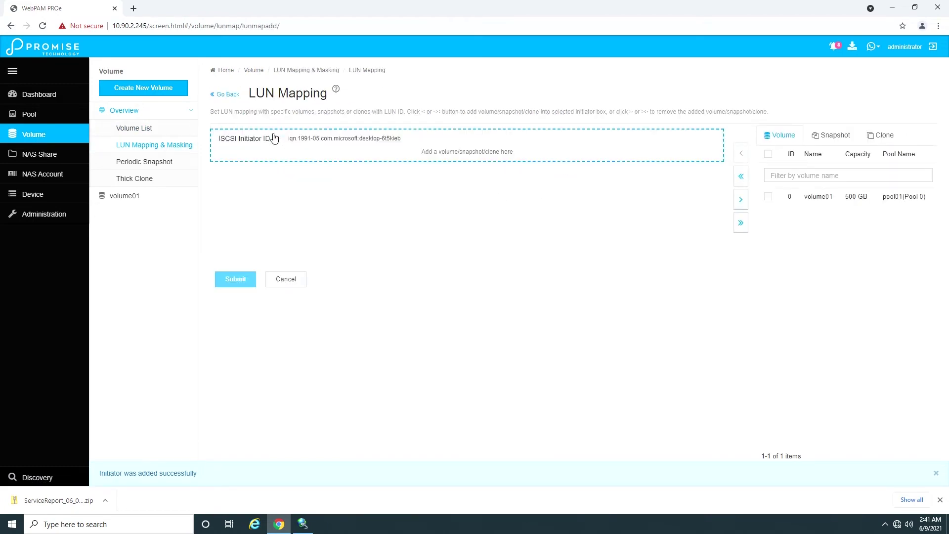
left_click(767, 197)
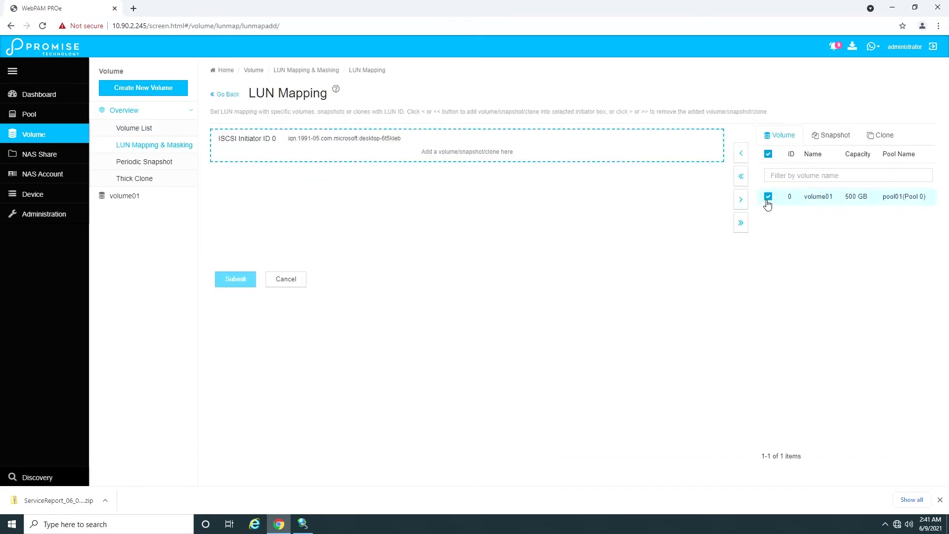
left_click(741, 155)
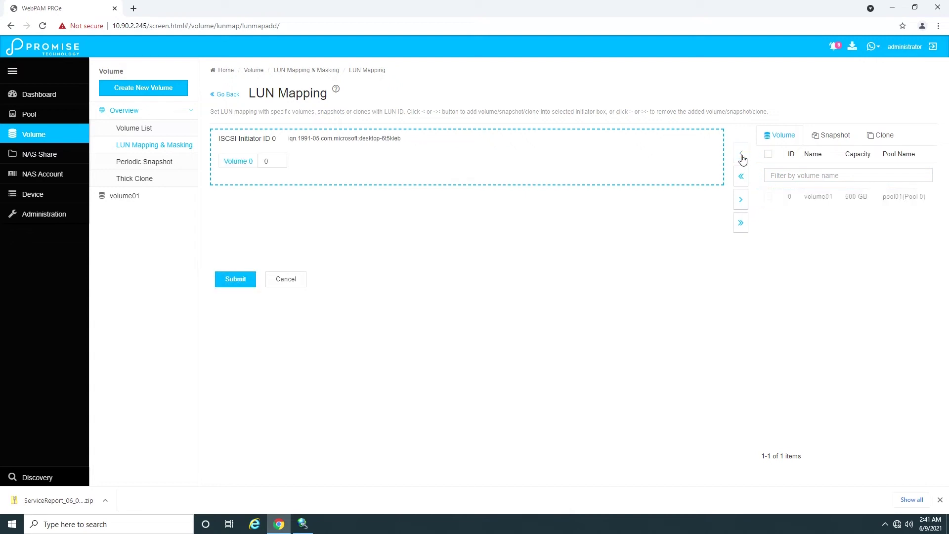
left_click(236, 279)
left_click(378, 246)
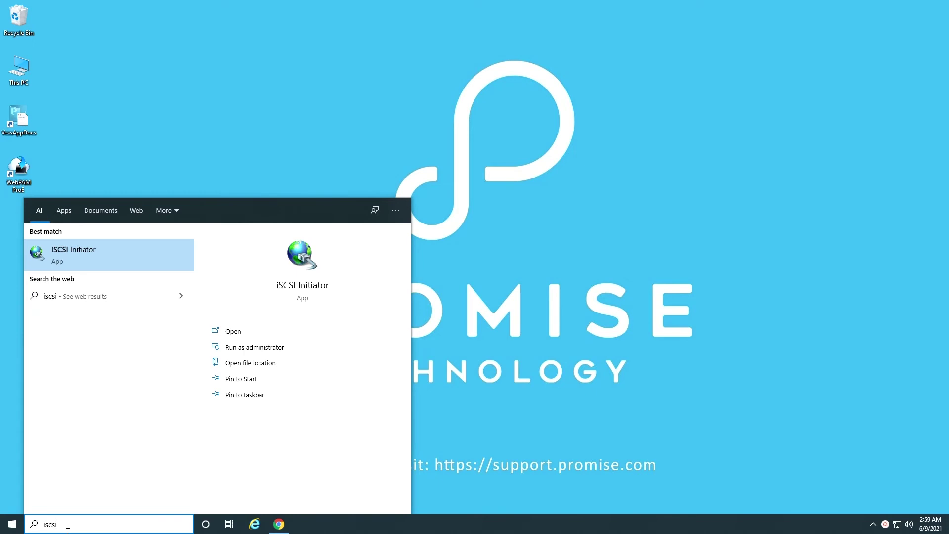
Step: Run iSCSI Initiator as administrator and discover target portal 10.90.2.51
right_click(67, 250)
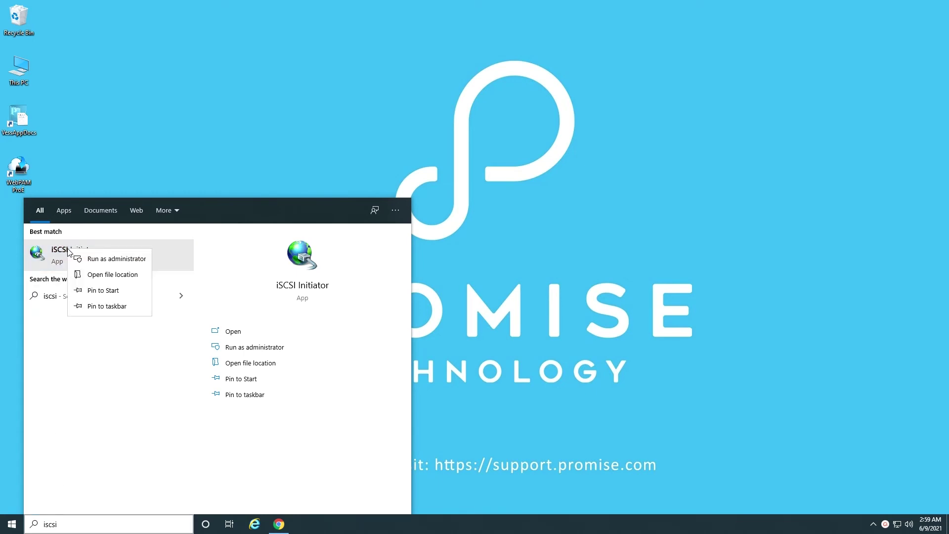
left_click(106, 262)
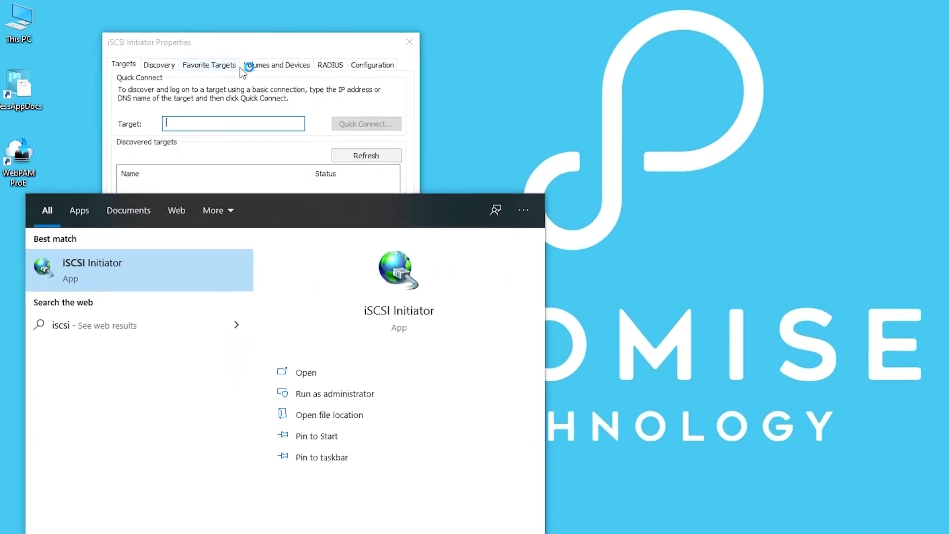
left_click(183, 83)
left_click(184, 52)
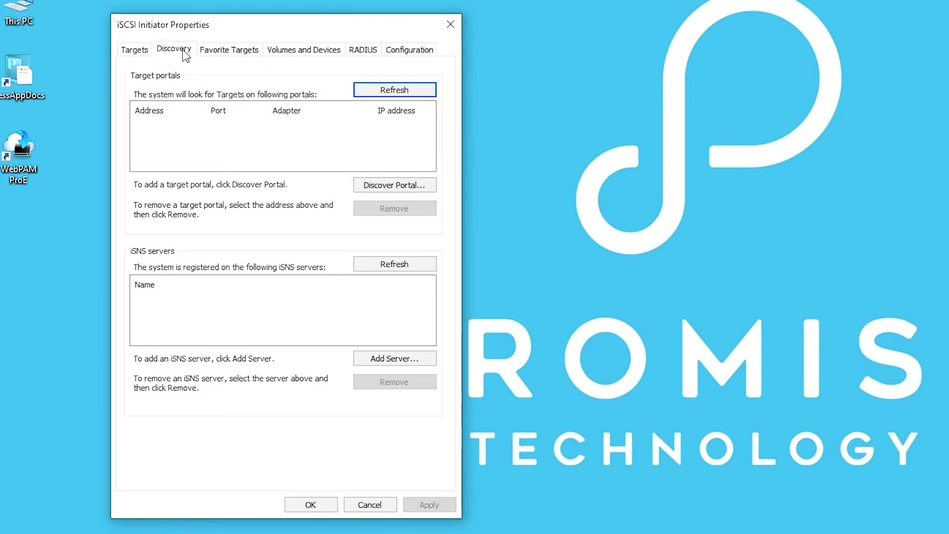
left_click(361, 186)
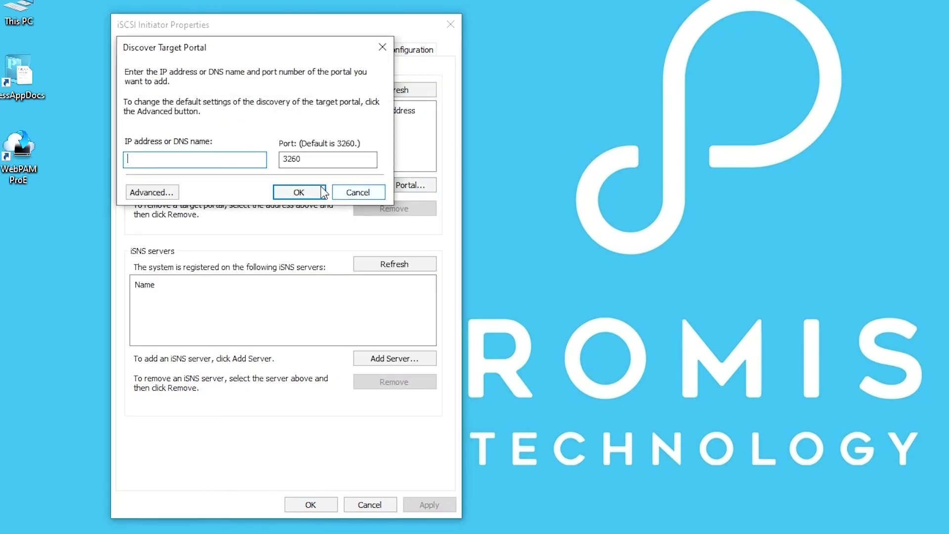
type("10.90.2.51")
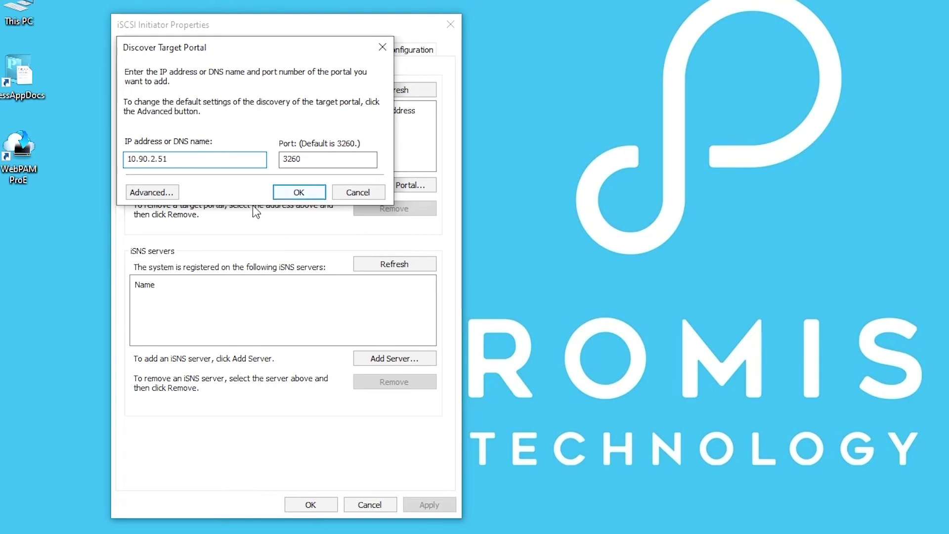
left_click(301, 193)
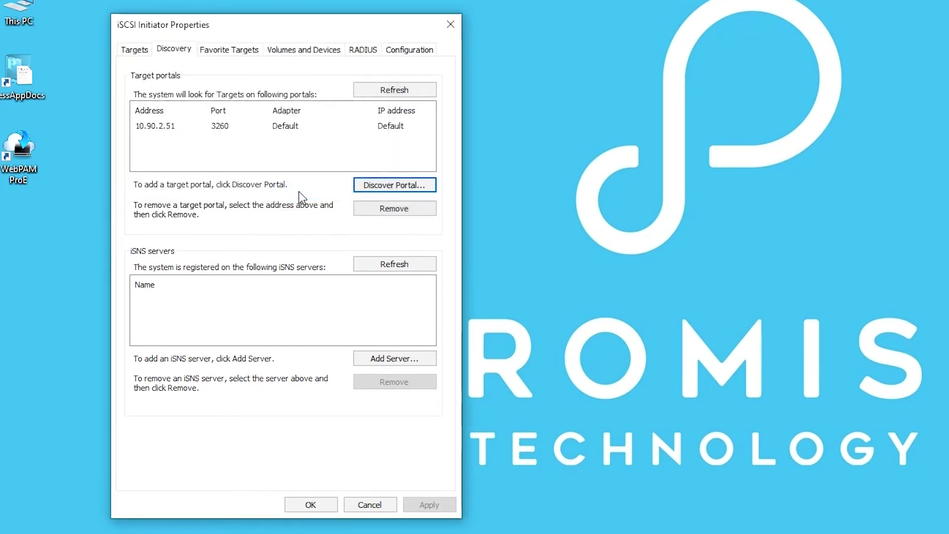
Step: Connect to the Promise target via Microsoft adapter, initiator IP 10.90.2.210, portal 10.90.2.51:3260
left_click(132, 50)
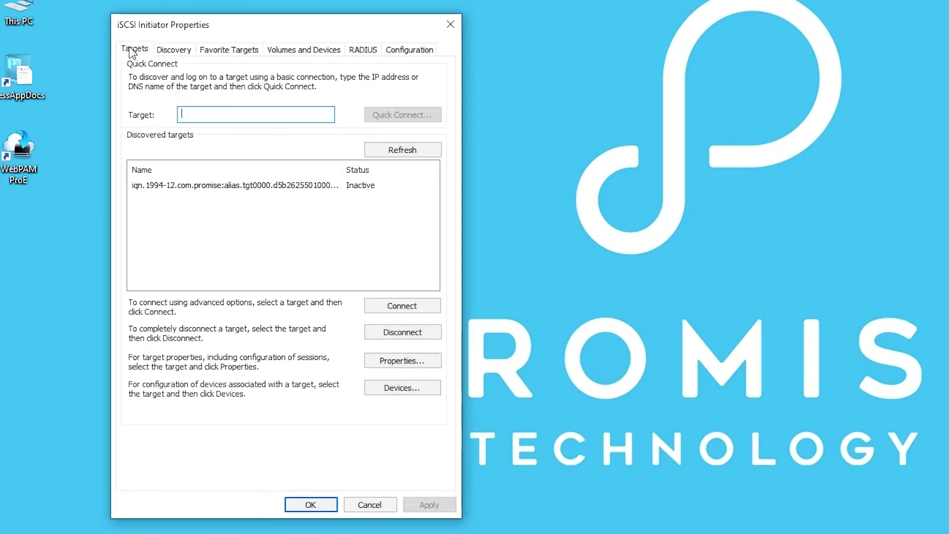
left_click(266, 187)
left_click(401, 306)
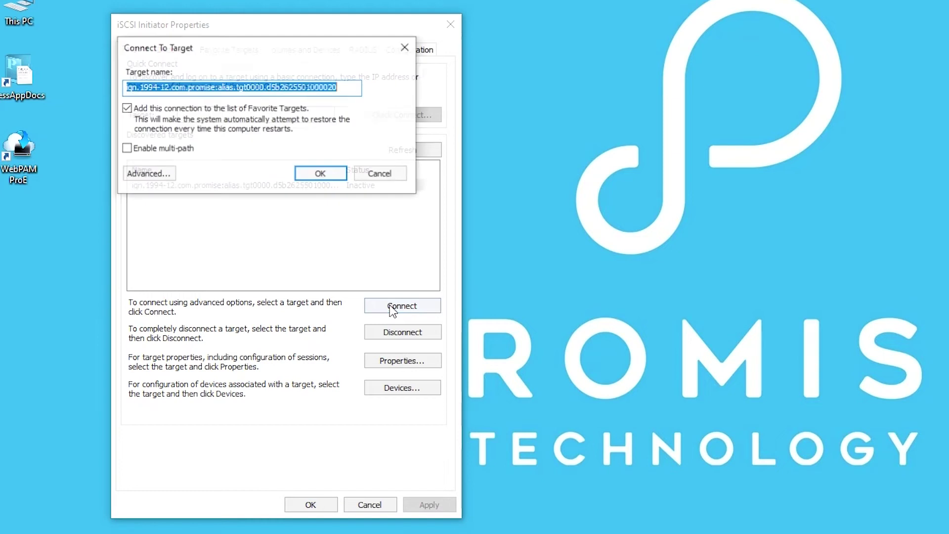
left_click(149, 174)
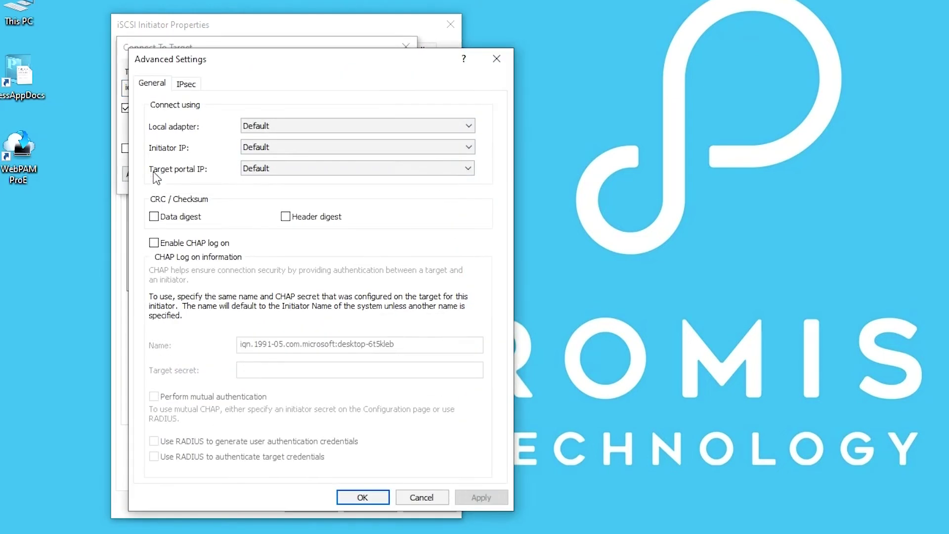
left_click(297, 127)
left_click(295, 149)
left_click(295, 150)
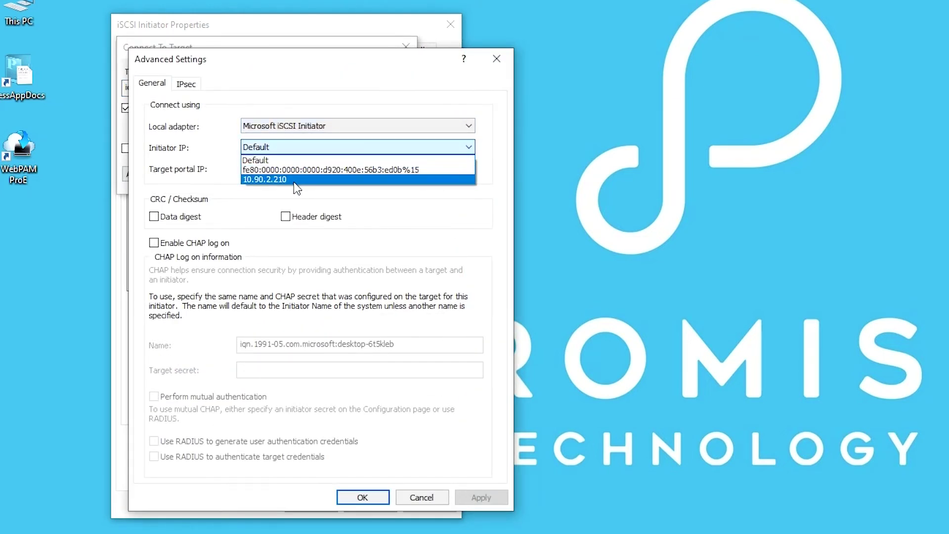
left_click(295, 183)
left_click(300, 169)
left_click(301, 191)
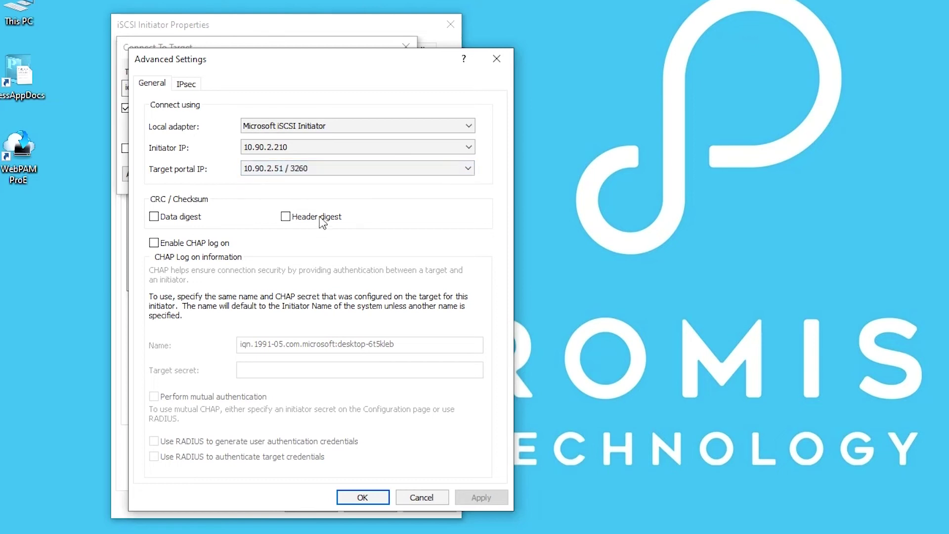
left_click(365, 497)
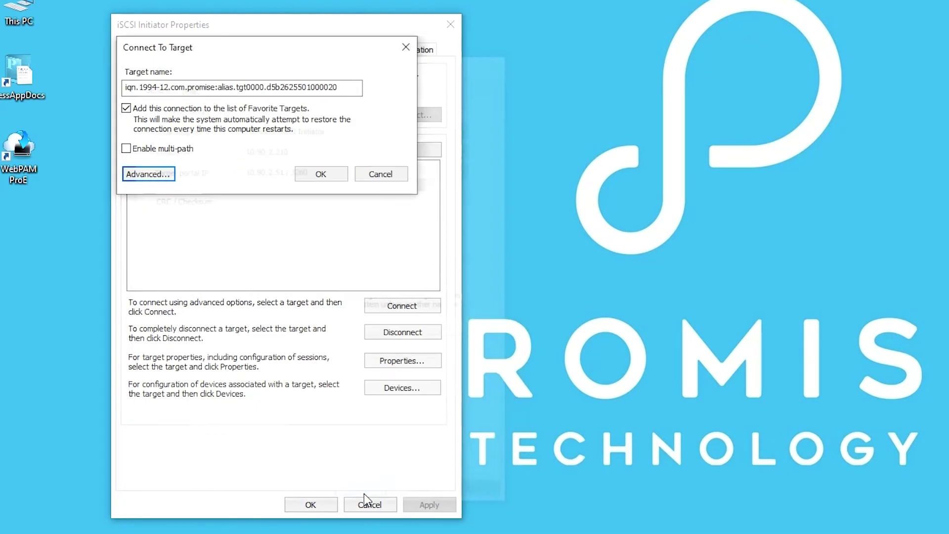
left_click(331, 180)
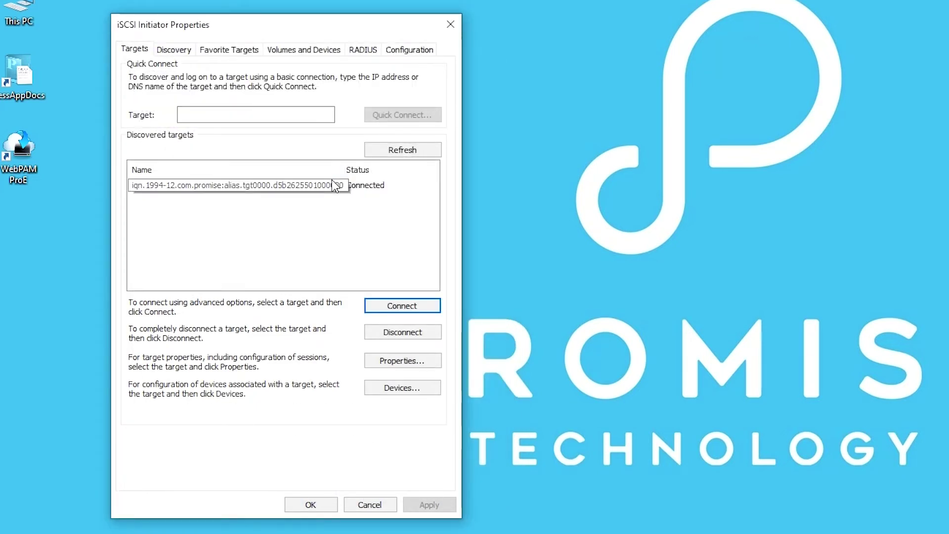
right_click(12, 6)
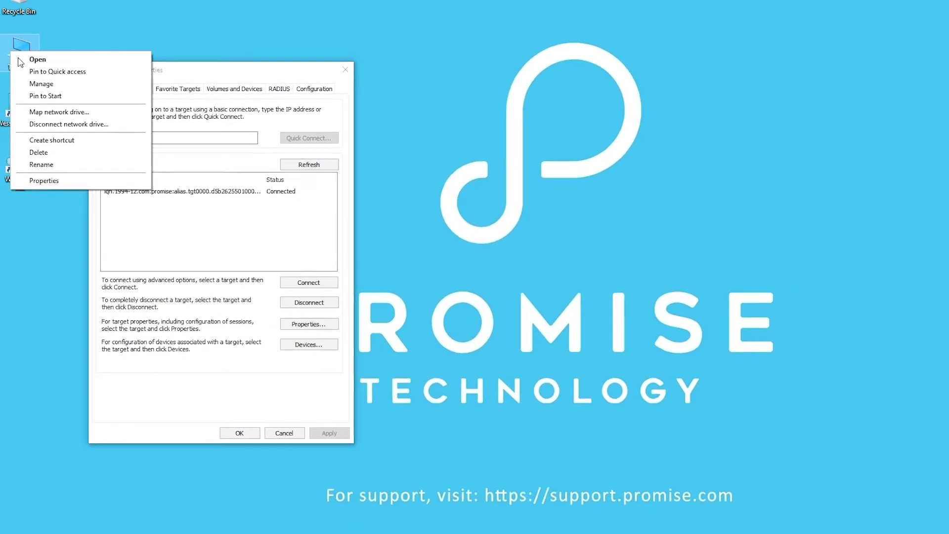
Step: In Computer Management's Device Manager, inspect the Promise Vess R3600ti disk under Disk drives
left_click(39, 97)
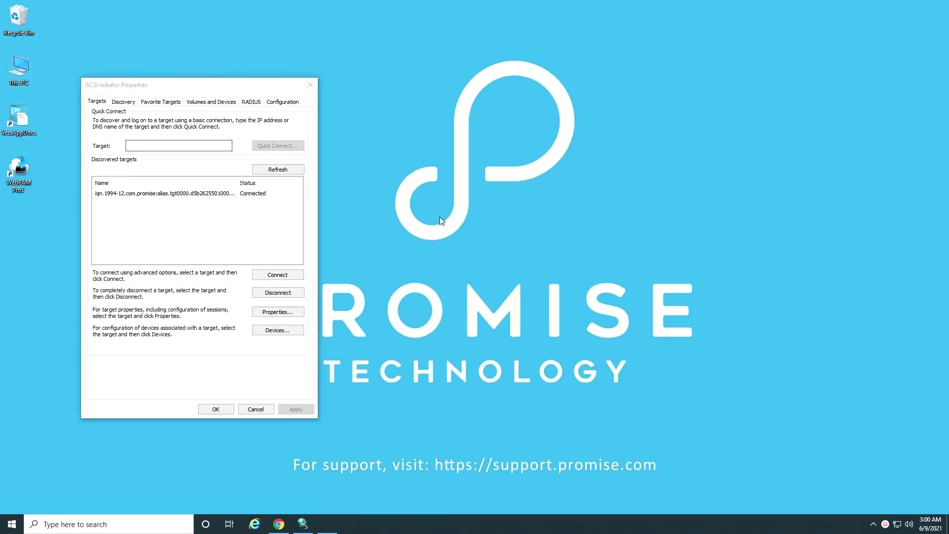
left_click(70, 120)
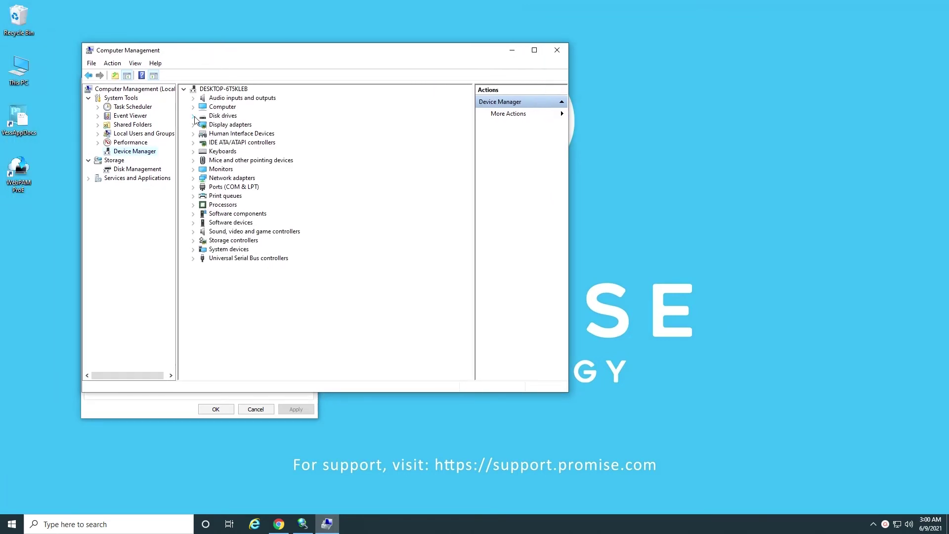
left_click(194, 116)
left_click(267, 134)
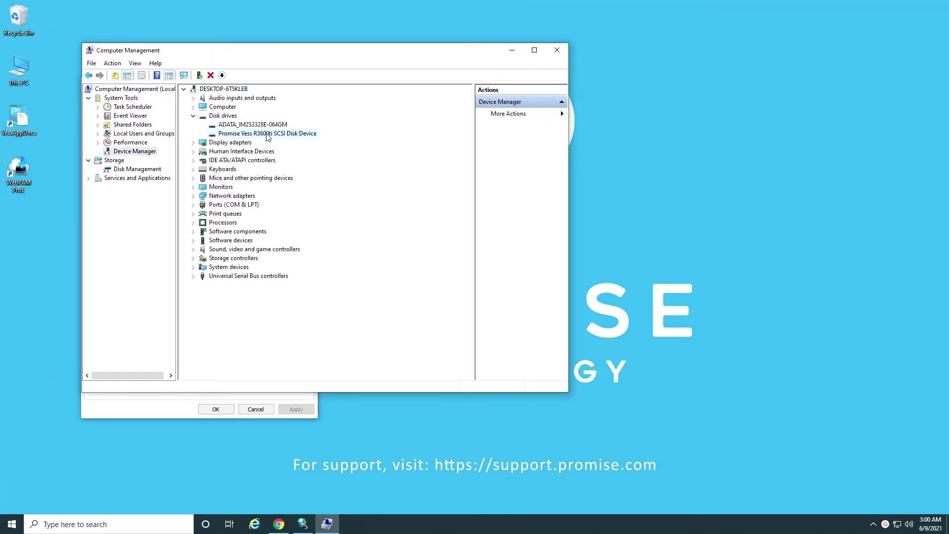
Step: Initialize Disk 1 as GPT and create a full-size simple volume D with default formatting
left_click(136, 170)
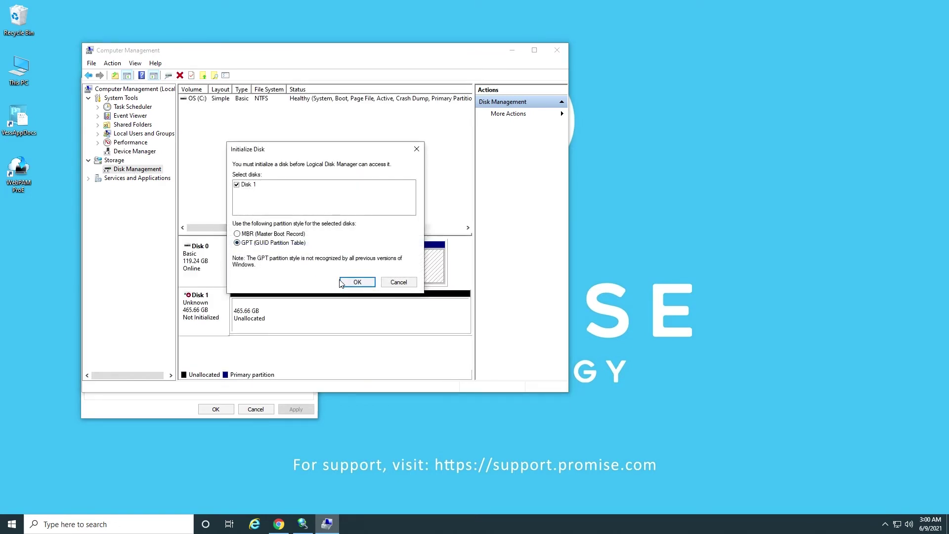
left_click(342, 283)
left_click(281, 311)
right_click(281, 311)
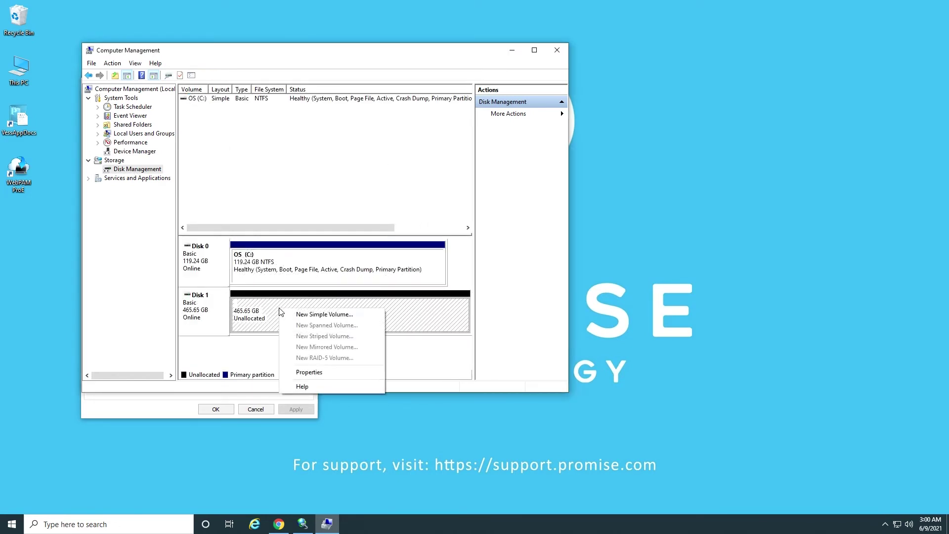
left_click(308, 313)
left_click(369, 279)
left_click(368, 278)
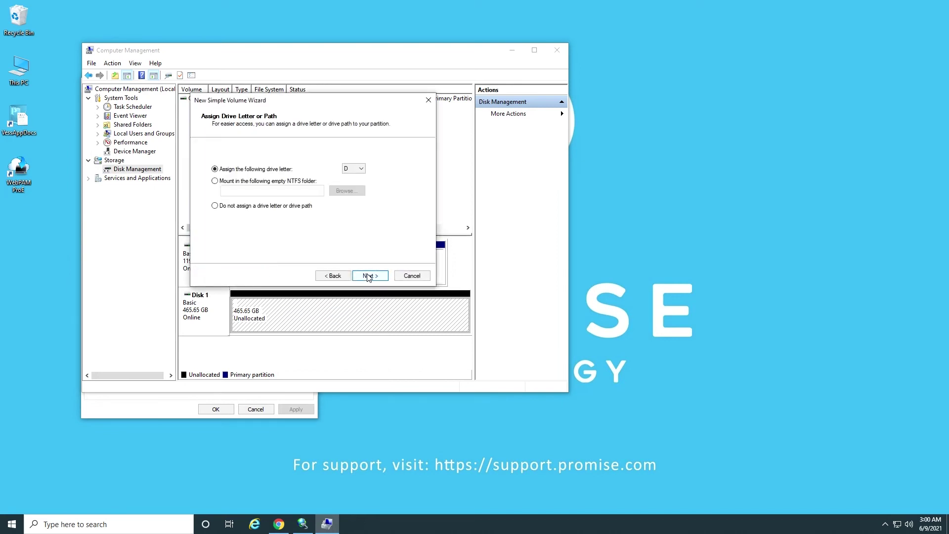
left_click(369, 278)
left_click(368, 278)
left_click(368, 277)
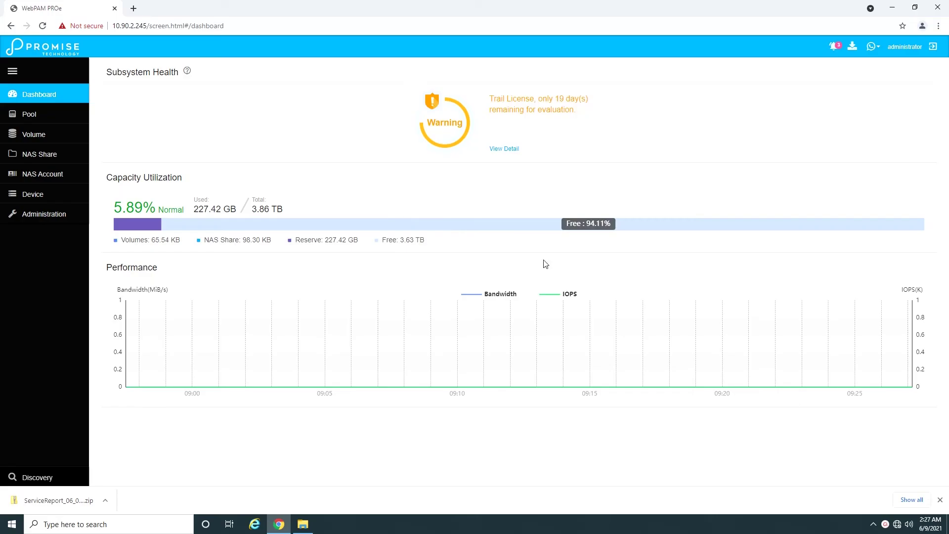
Step: Create a snapshot named snapshot1 of share01, then select it and open its actions menu
left_click(60, 162)
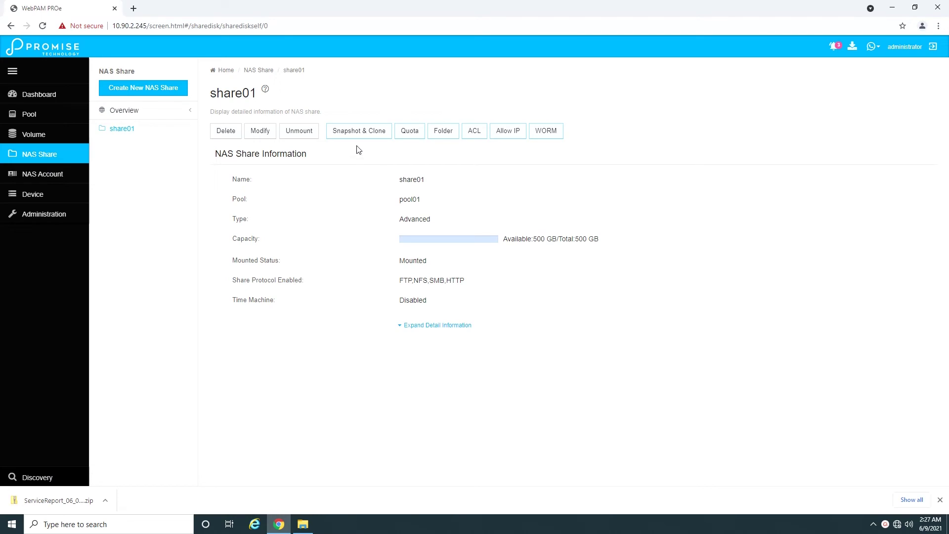
left_click(360, 132)
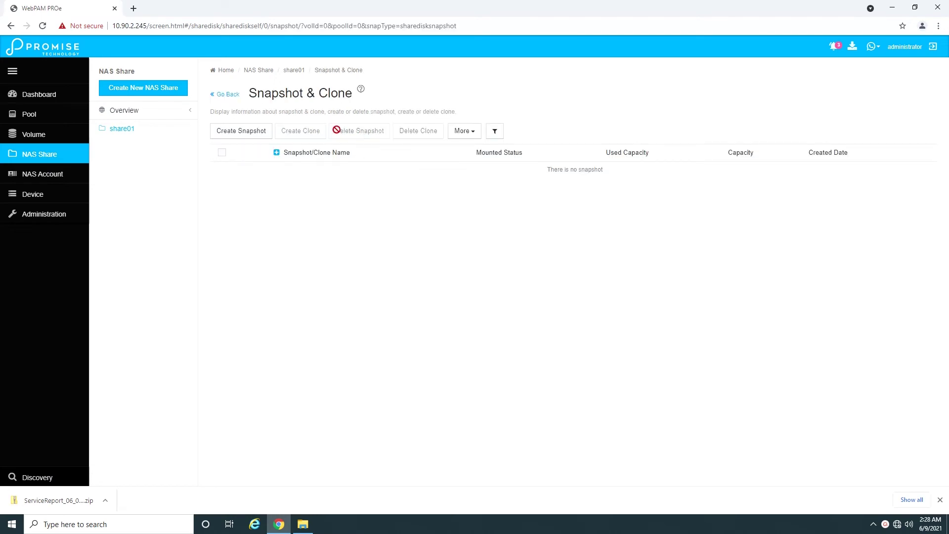
left_click(232, 133)
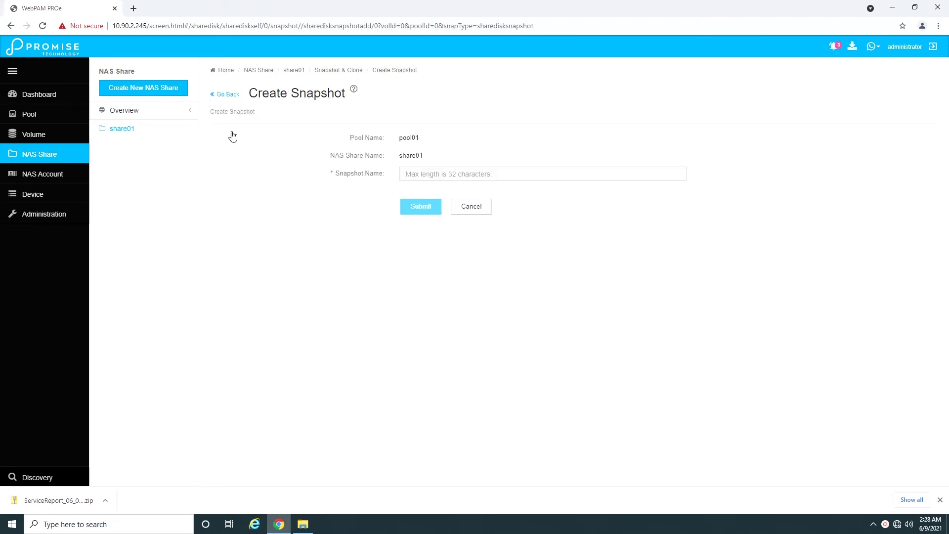
left_click(438, 174)
type("s")
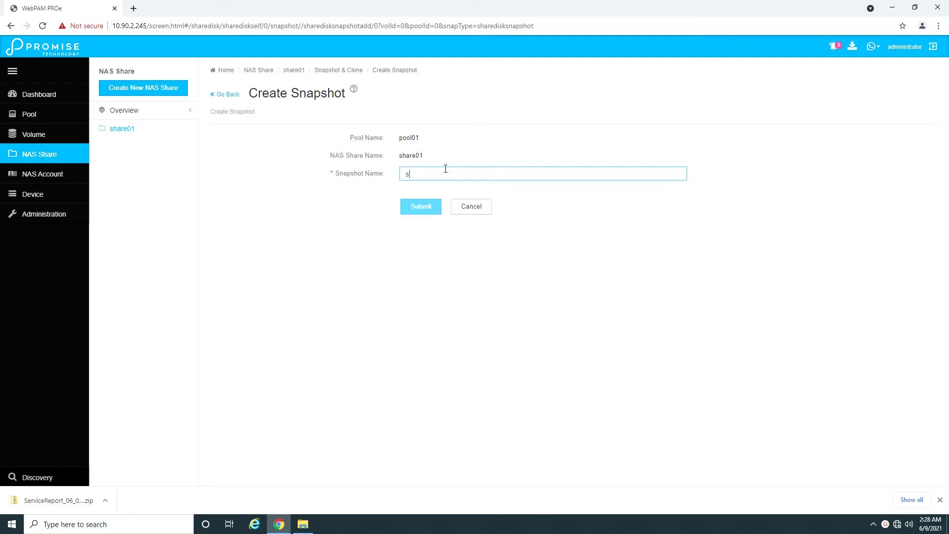
type("napshot1")
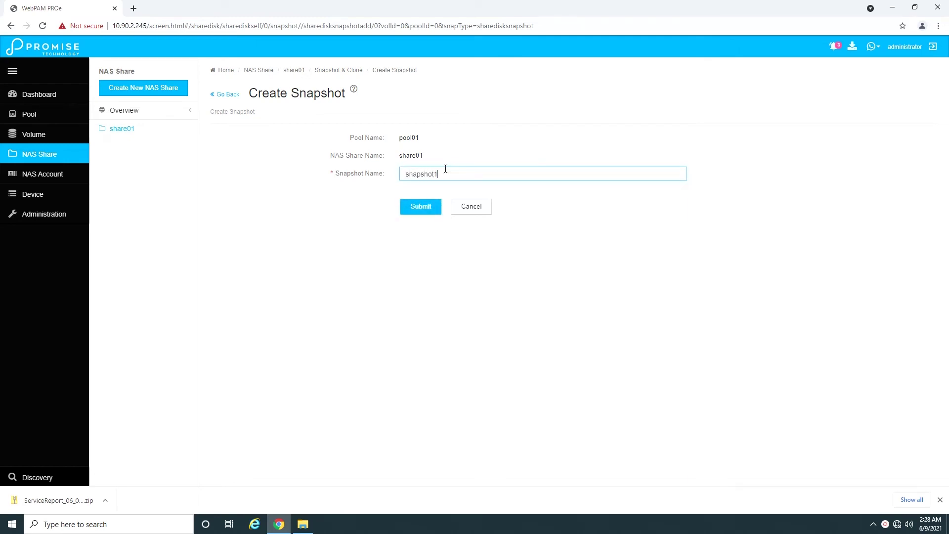
left_click(435, 207)
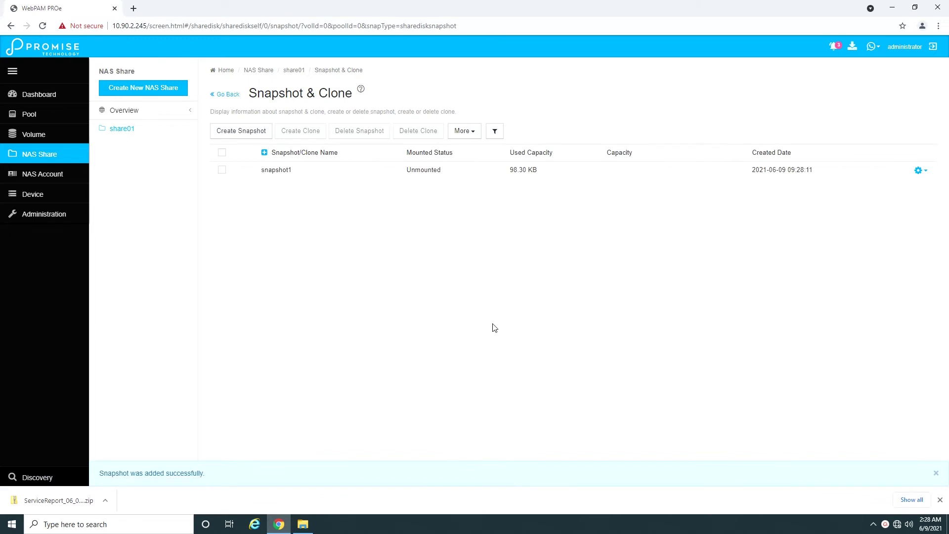
left_click(222, 170)
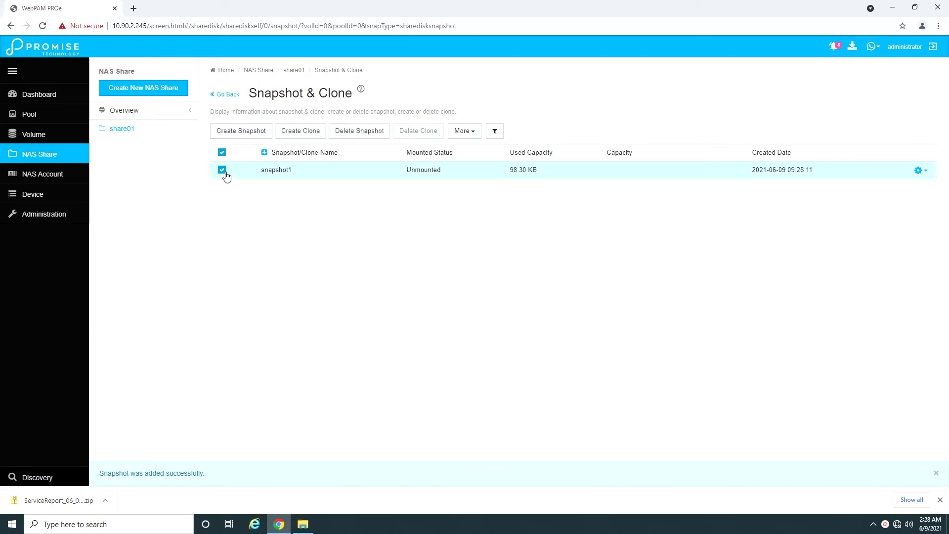
left_click(917, 170)
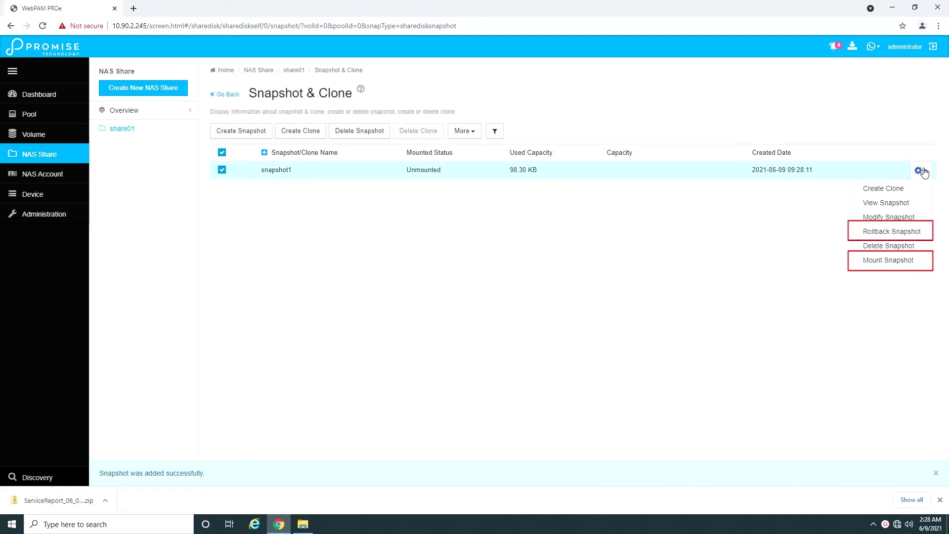
Step: Create a clone named clone1 from snapshot1
left_click(913, 189)
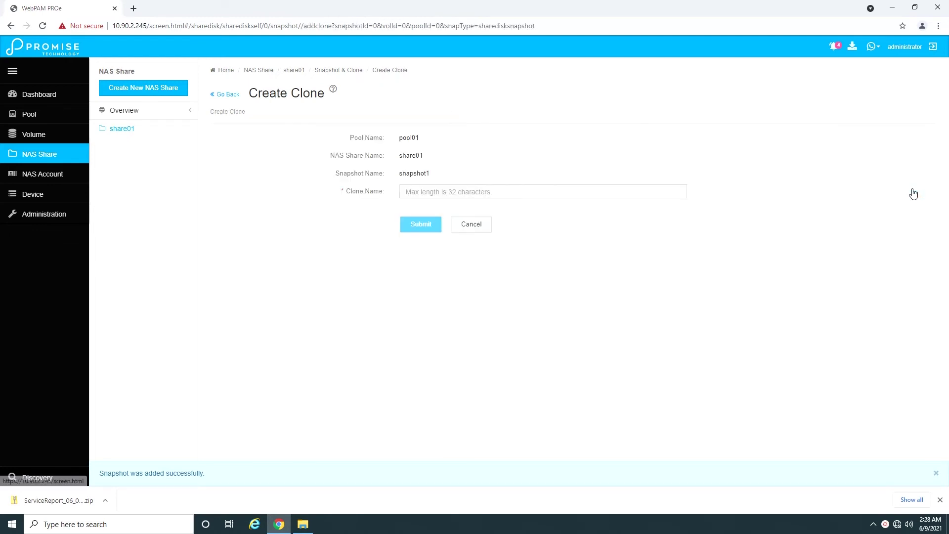
left_click(483, 195)
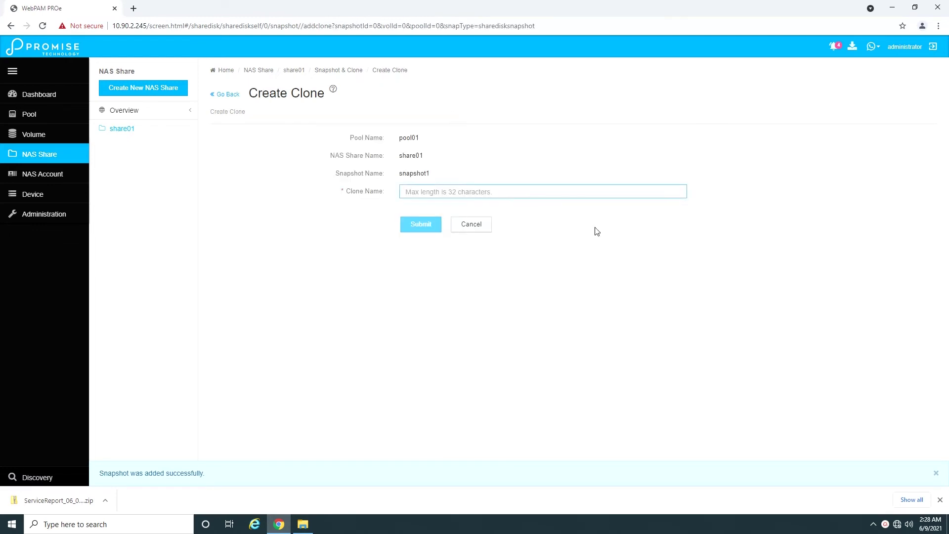
type("clone1")
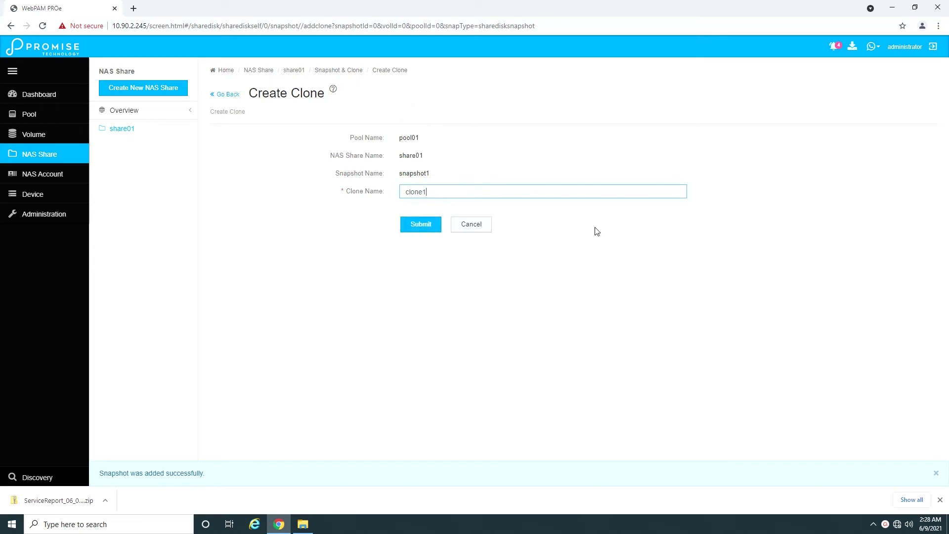
left_click(438, 229)
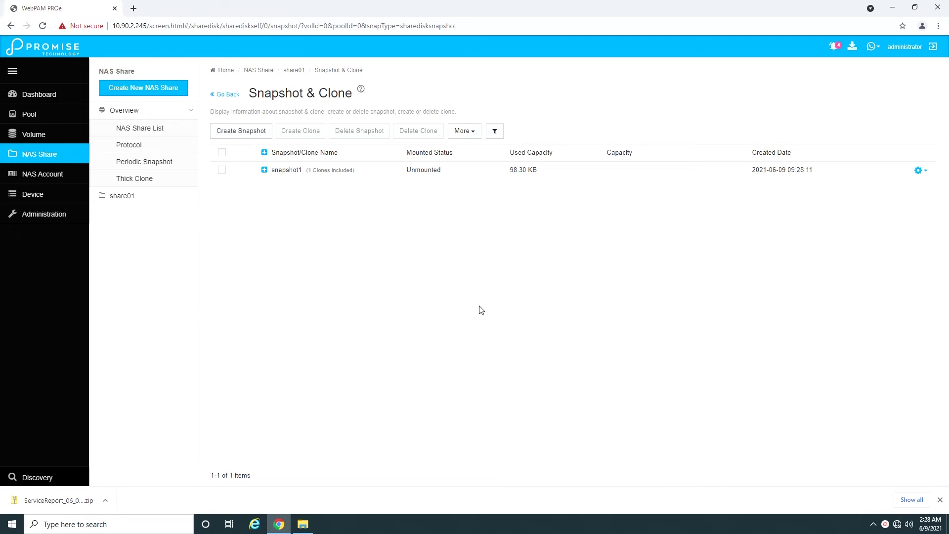
Step: Expand snapshot1 in the list and review the actions available for snapshot1 and clone1
left_click(264, 171)
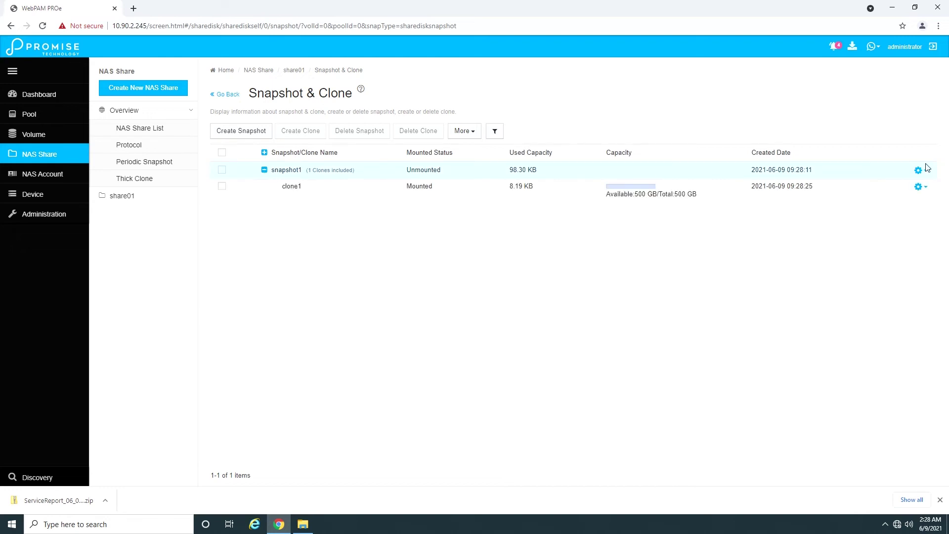
left_click(926, 171)
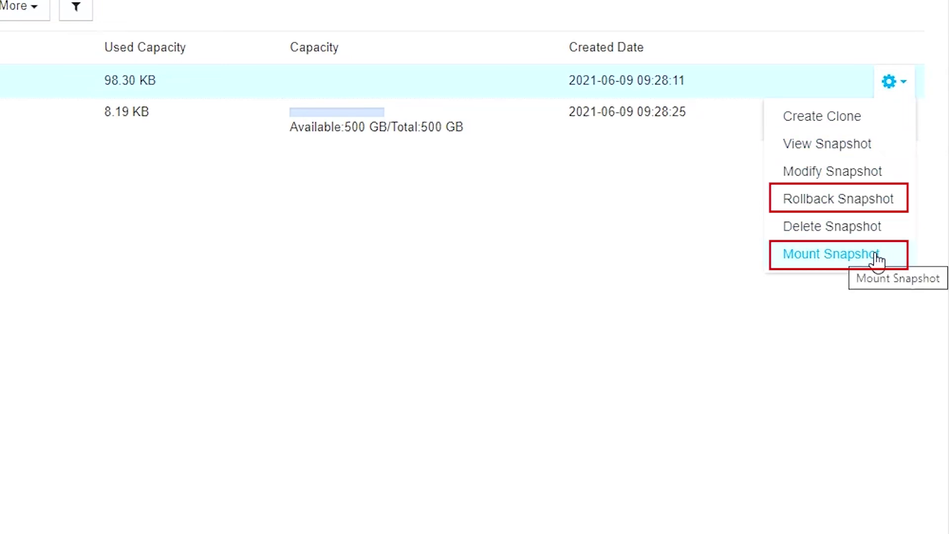
left_click(677, 257)
left_click(897, 114)
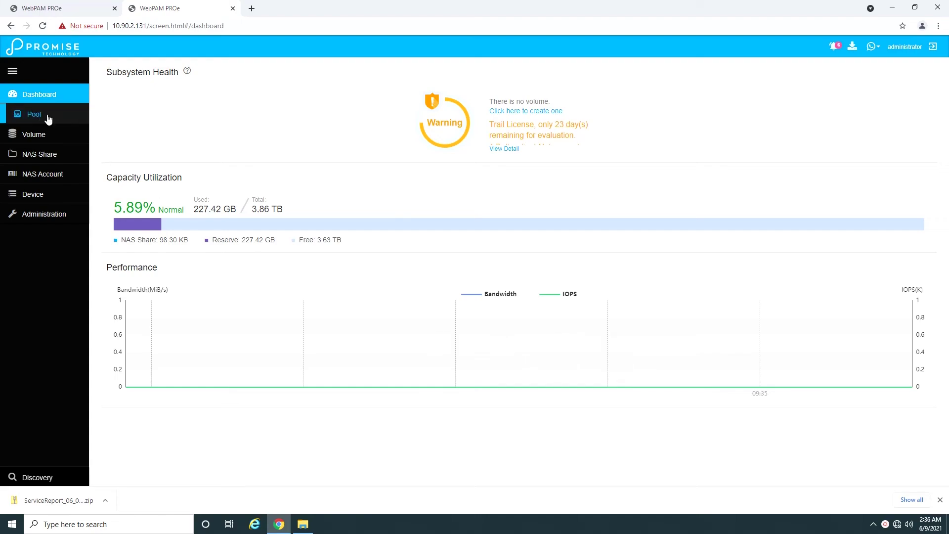
Step: Create a write cache on SSD drives 9 and 10 and attach it to pool01
left_click(52, 115)
left_click(127, 145)
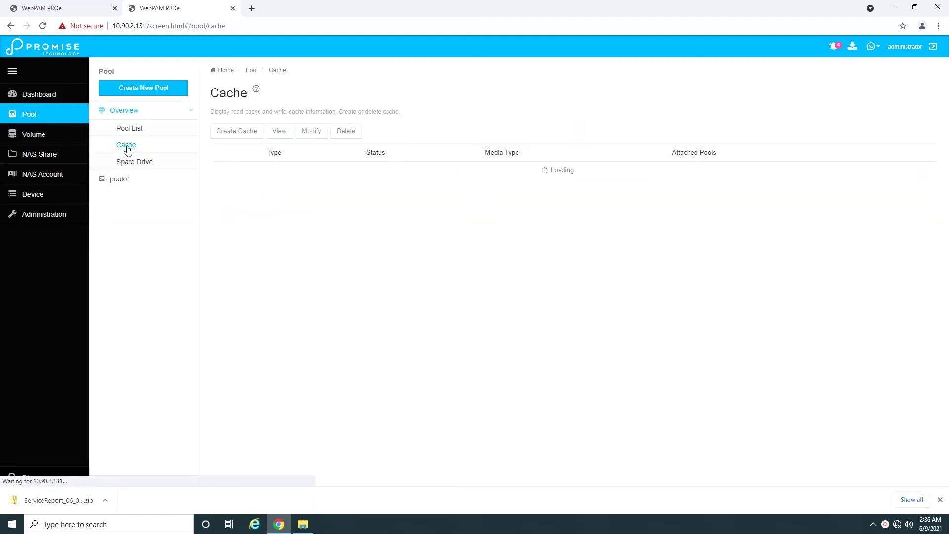
left_click(243, 134)
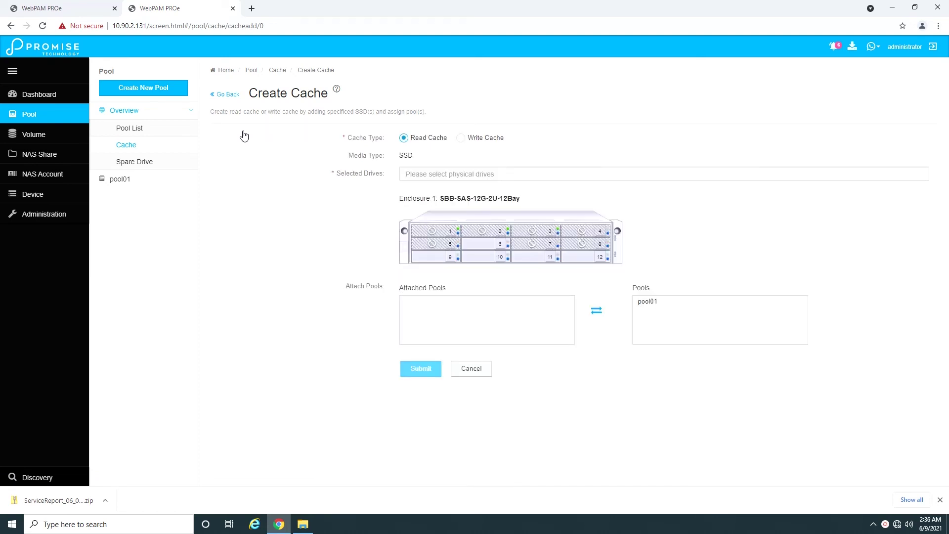
left_click(466, 139)
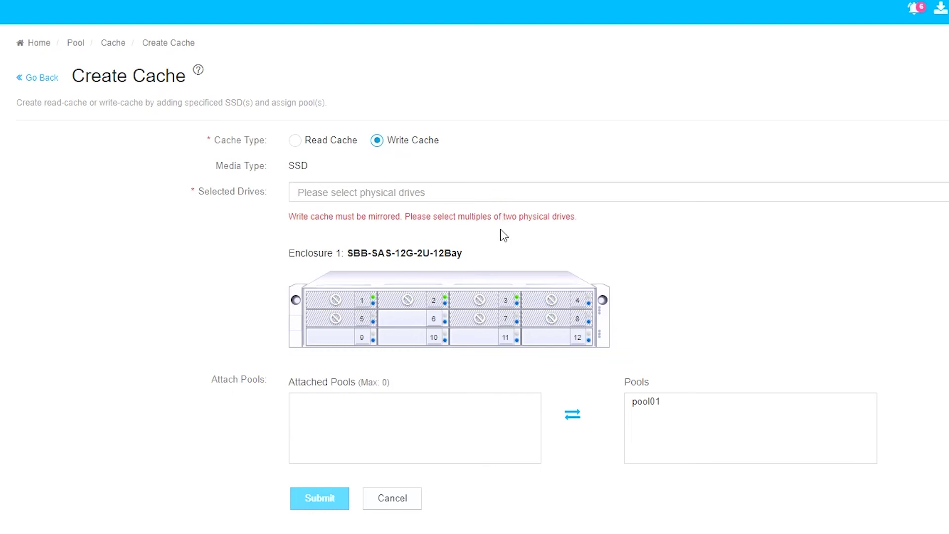
left_click(352, 338)
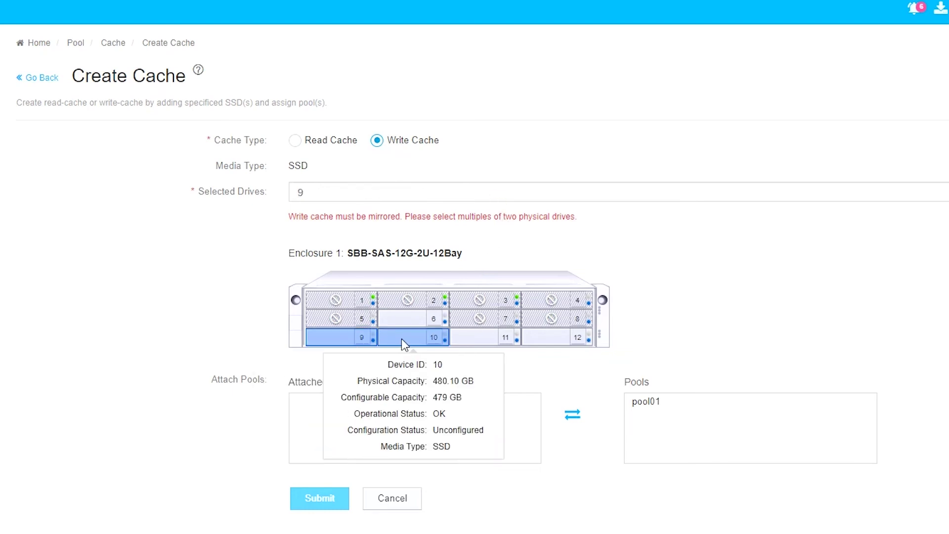
left_click(401, 339)
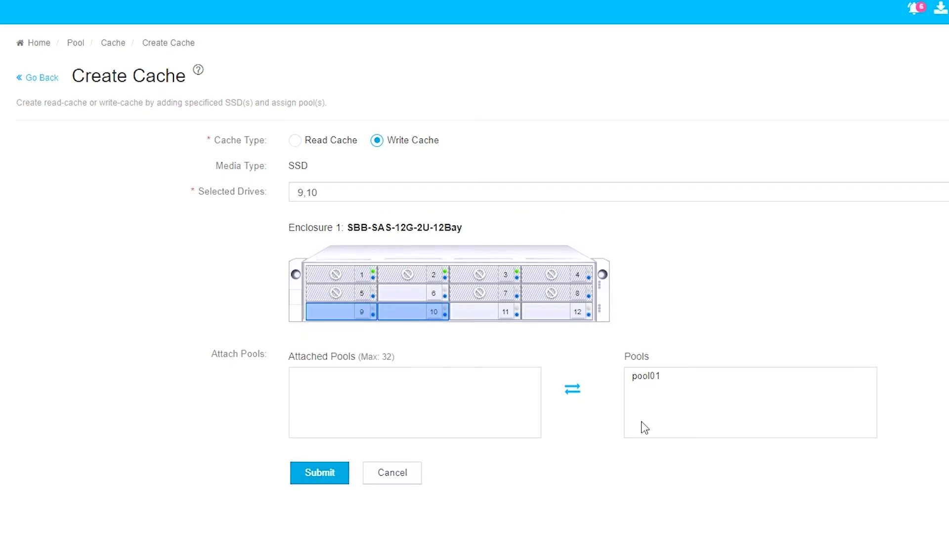
double_click(664, 384)
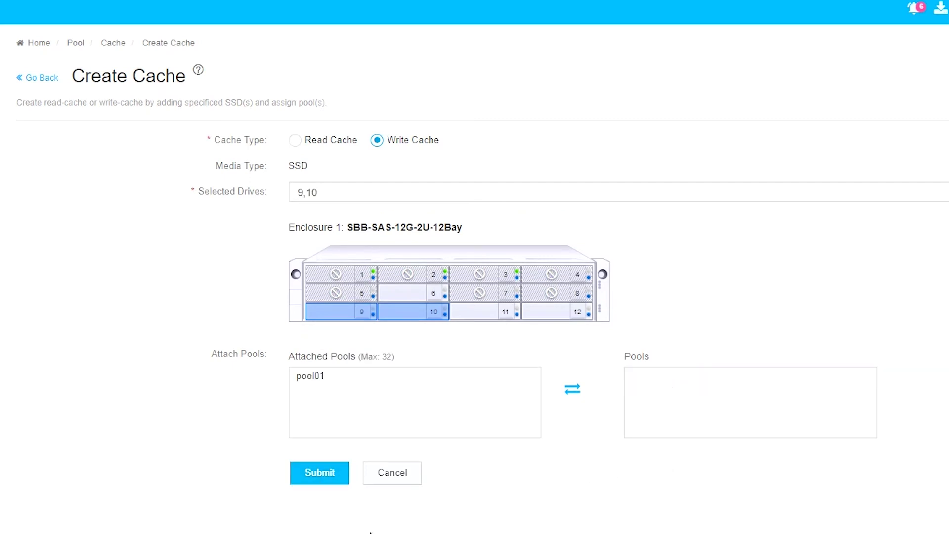
left_click(324, 473)
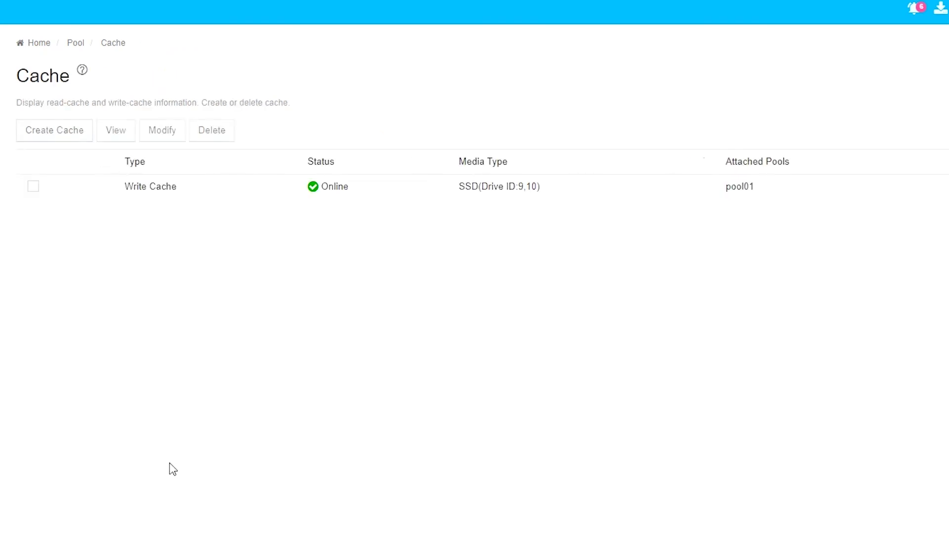
Step: Create a read cache on SSD drive 11 and attach it to pool01
left_click(52, 141)
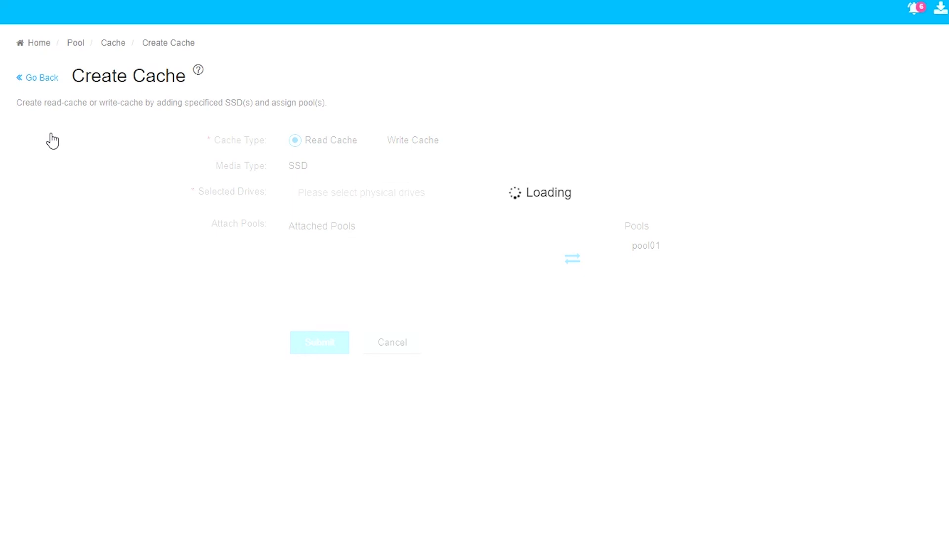
left_click(488, 312)
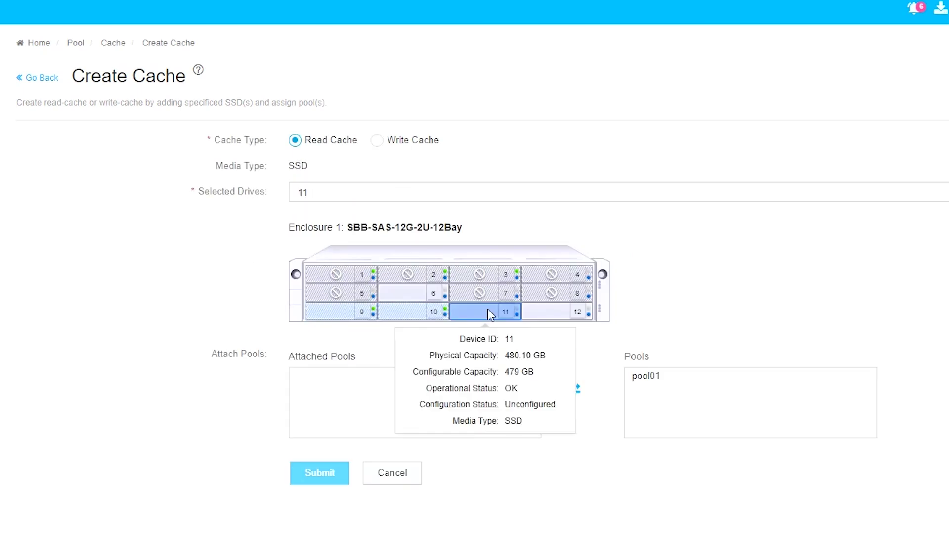
double_click(640, 376)
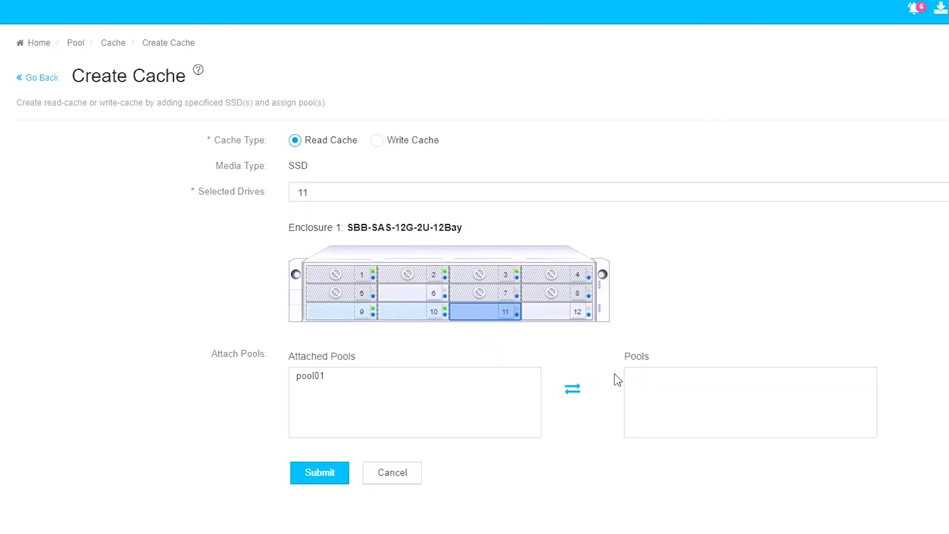
left_click(313, 478)
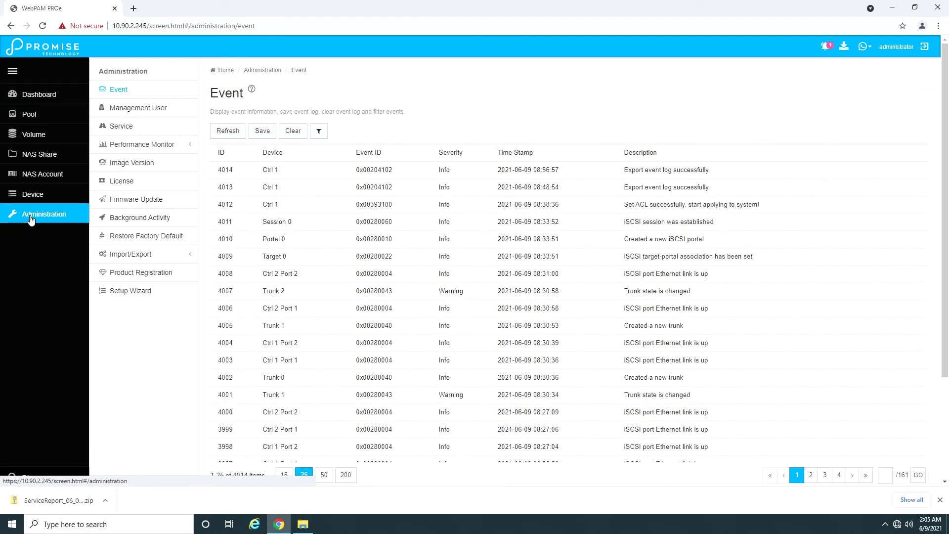
left_click(140, 145)
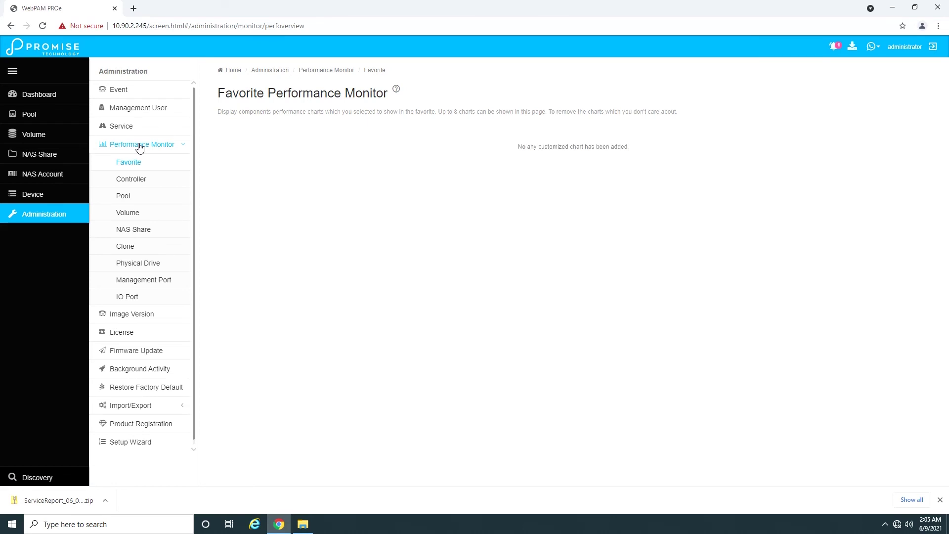
left_click(137, 185)
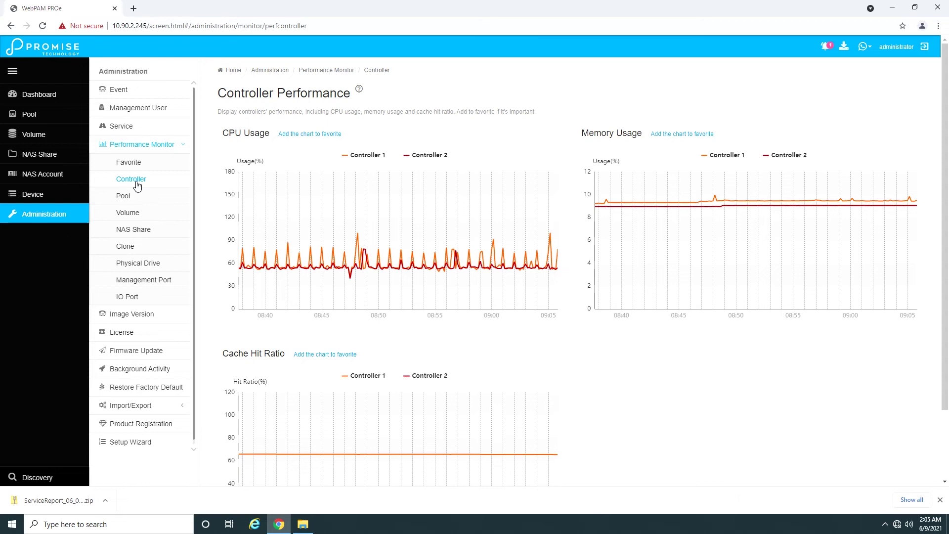
left_click(155, 268)
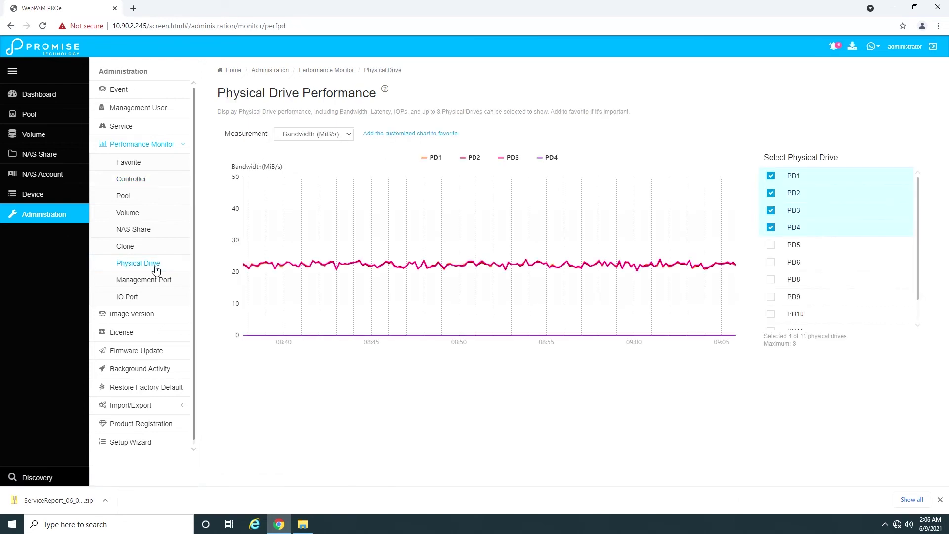
left_click(333, 137)
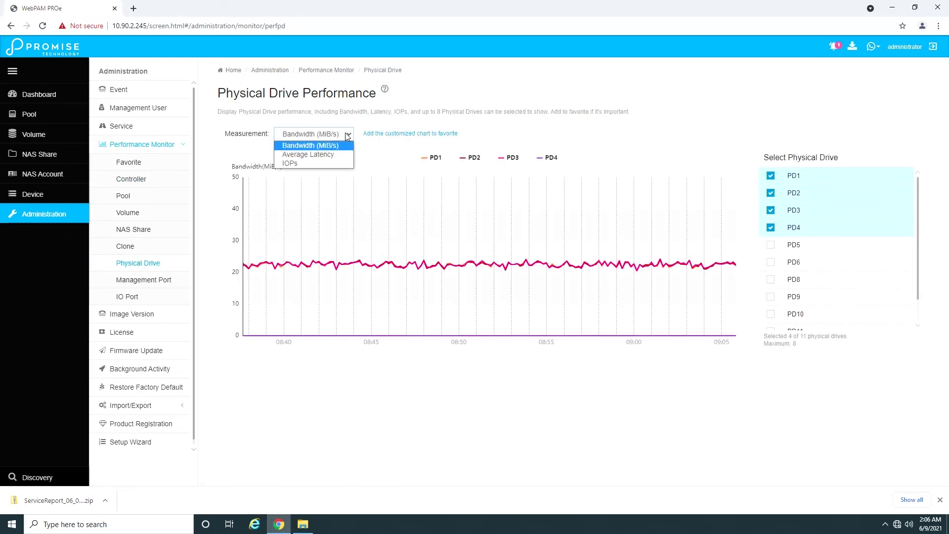
left_click(335, 155)
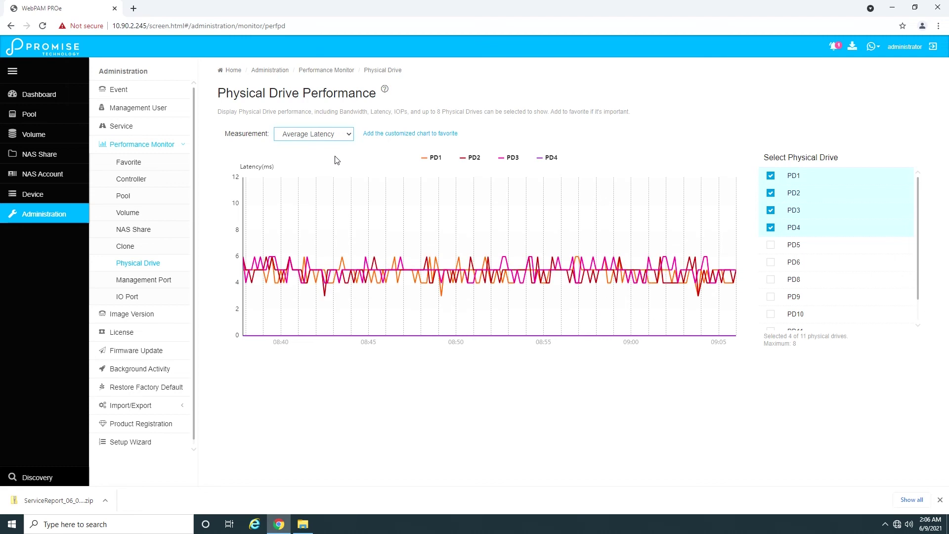
left_click(321, 134)
left_click(335, 163)
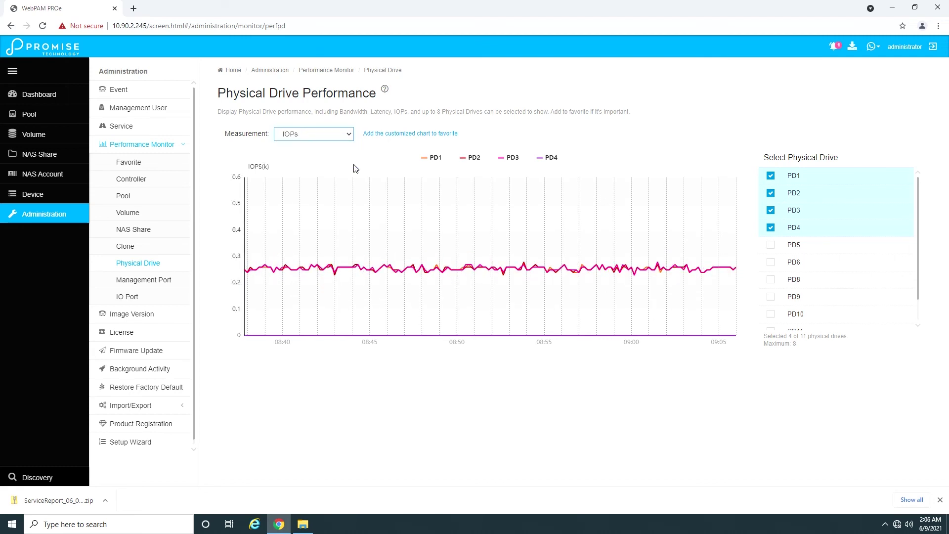
left_click(152, 287)
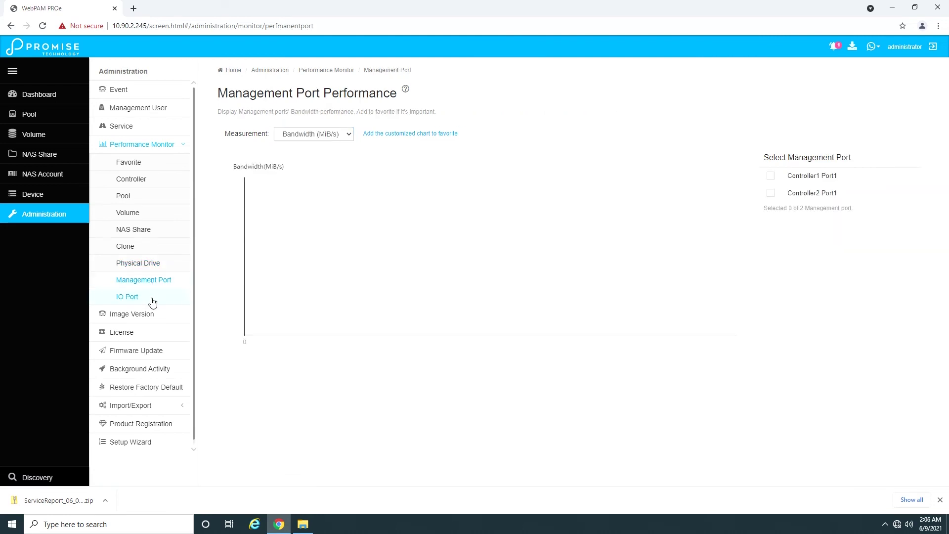
left_click(152, 299)
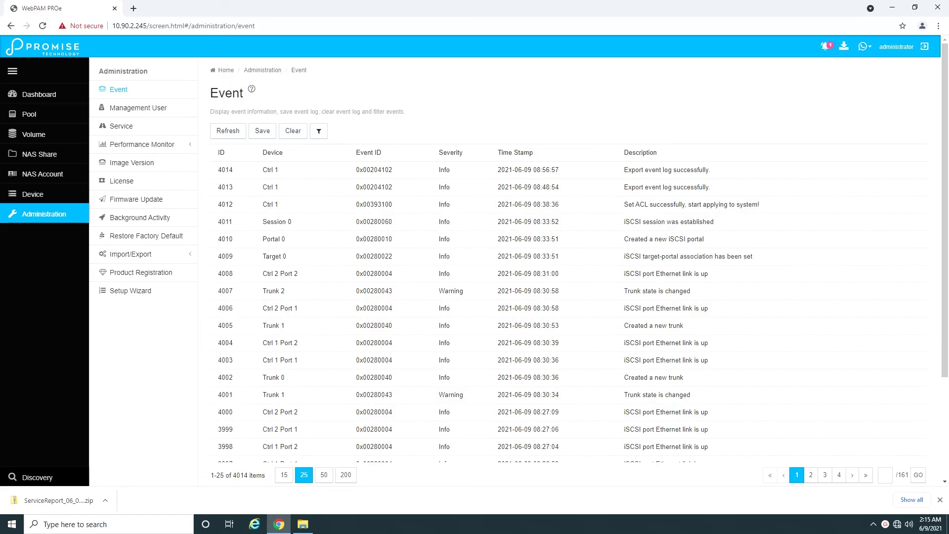
Step: Replace the administrator account's e-mail address with a new one and save it
left_click(140, 110)
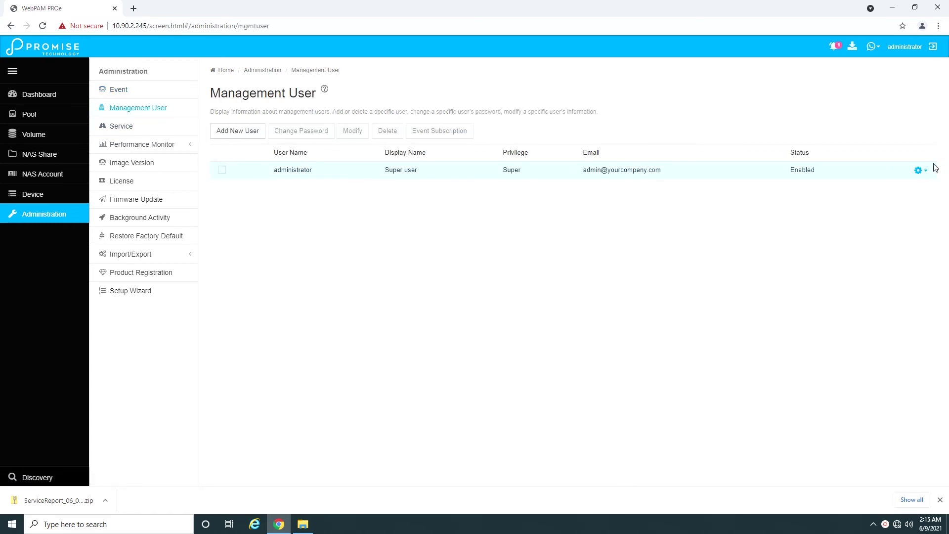
left_click(919, 170)
left_click(875, 204)
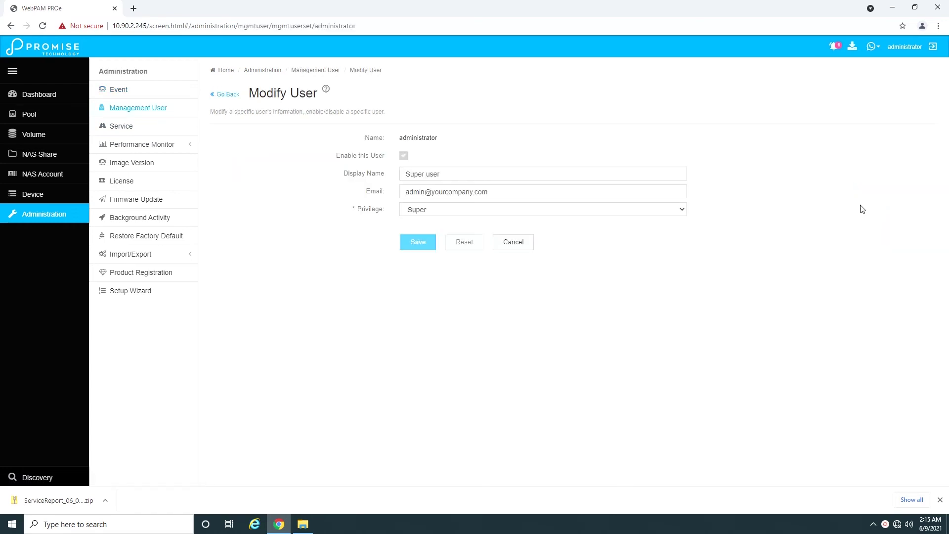
left_click_drag(499, 194, 313, 197)
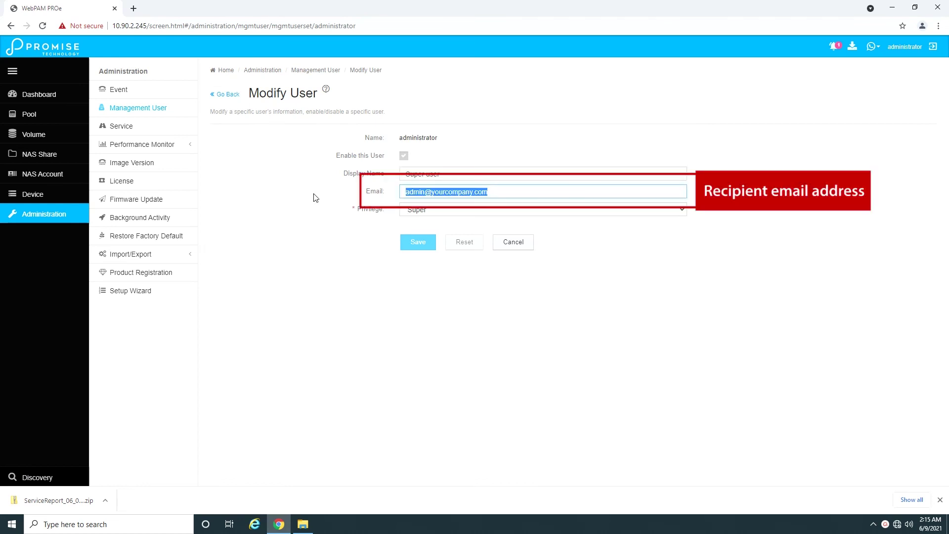
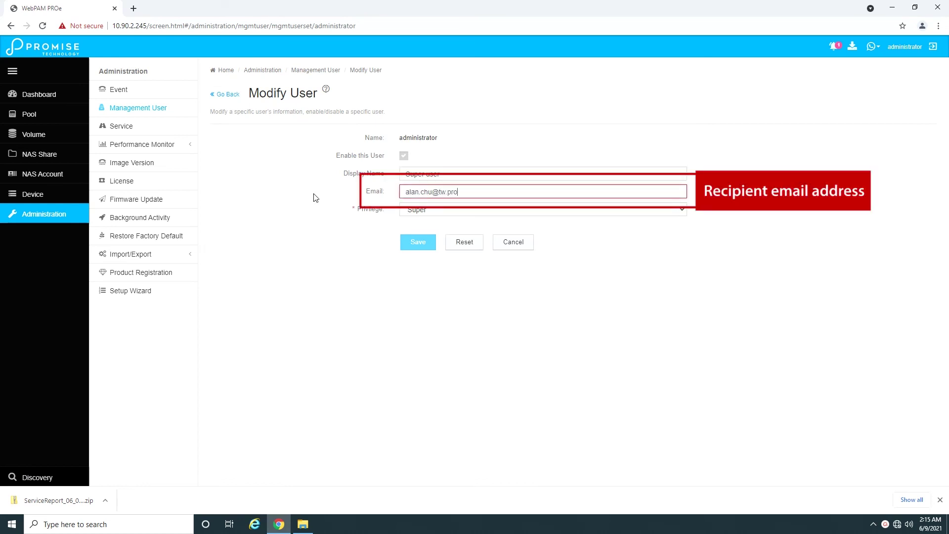
left_click(418, 242)
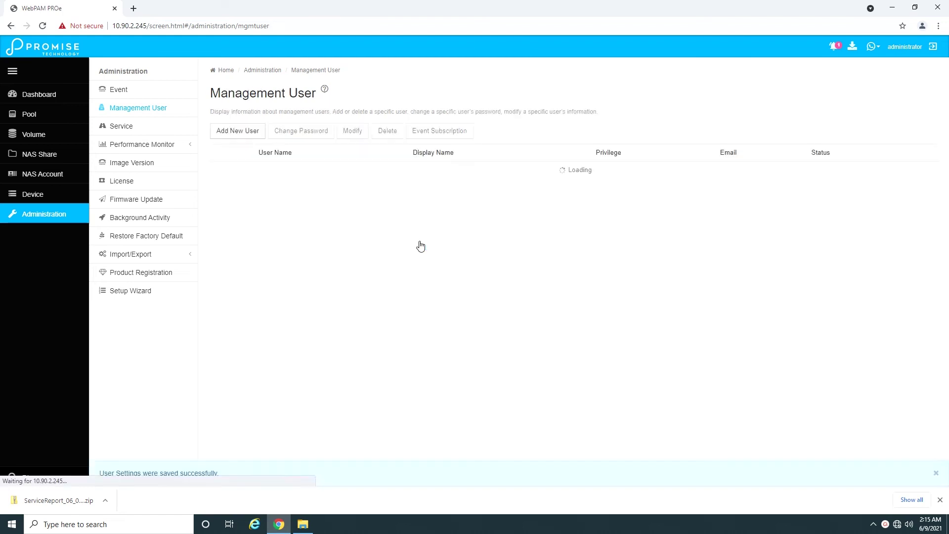
Step: Set the administrator's Enclosure, RAID Core, Host Interface, Drive Interface and Other subscriptions to Critical
left_click(919, 171)
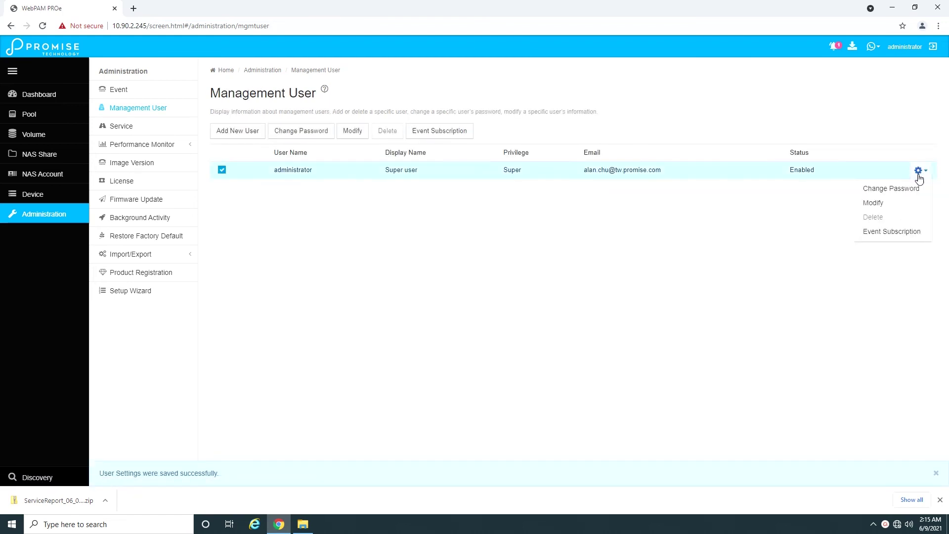
left_click(895, 235)
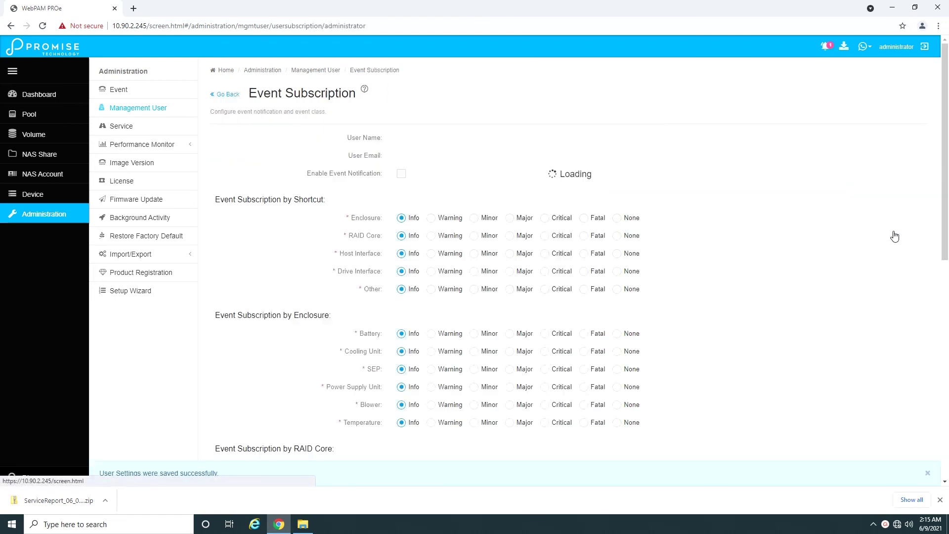
left_click(545, 218)
left_click(548, 238)
left_click(547, 256)
left_click(546, 272)
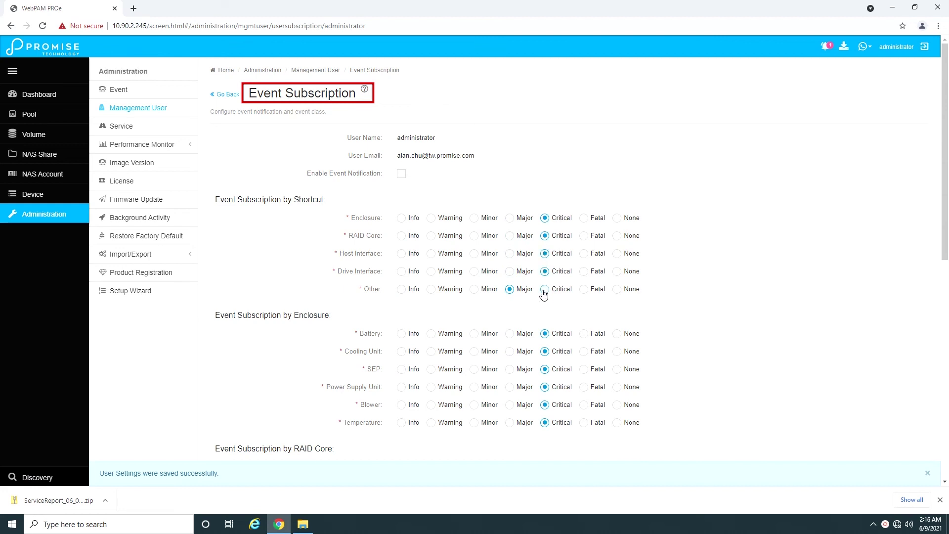
left_click(544, 291)
scroll(669, 313, "down", 3)
scroll(674, 316, "up", 3)
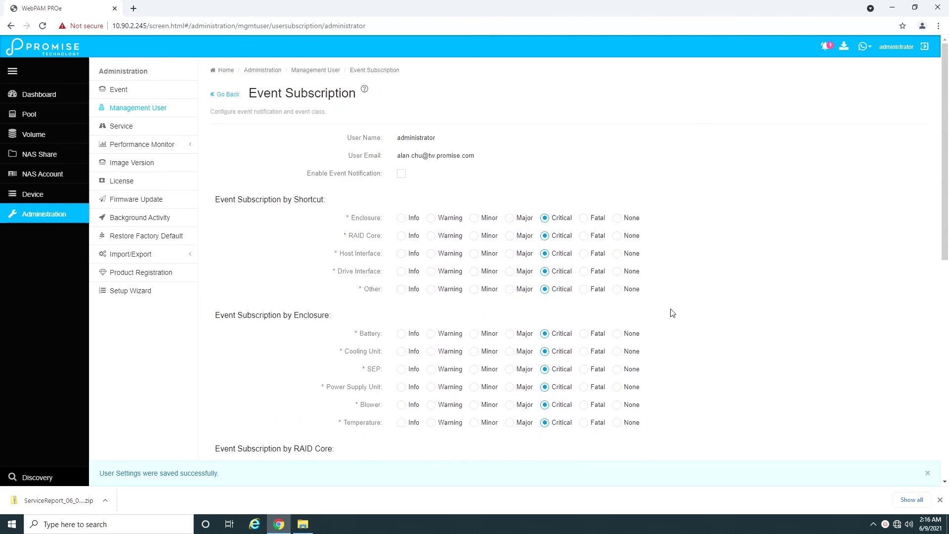
scroll(667, 311, "down", 10)
left_click(418, 448)
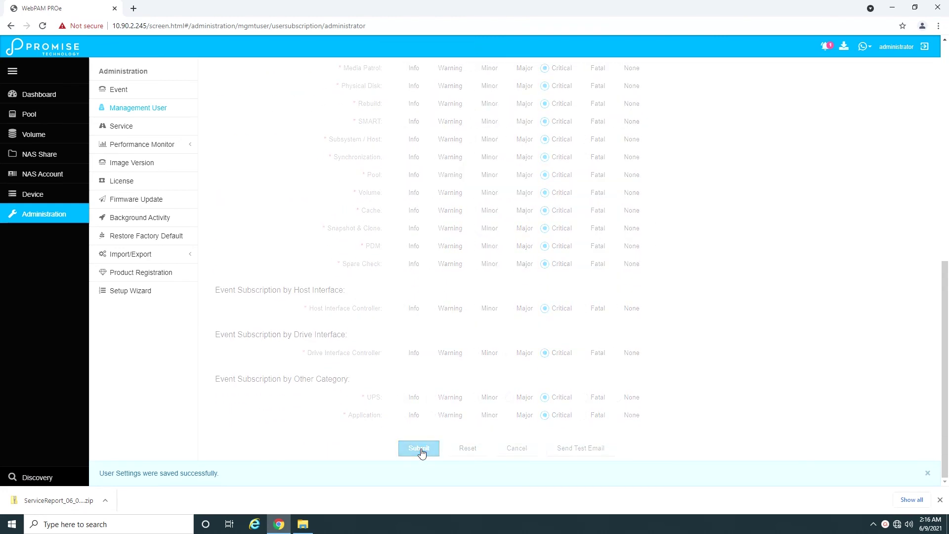
left_click(121, 127)
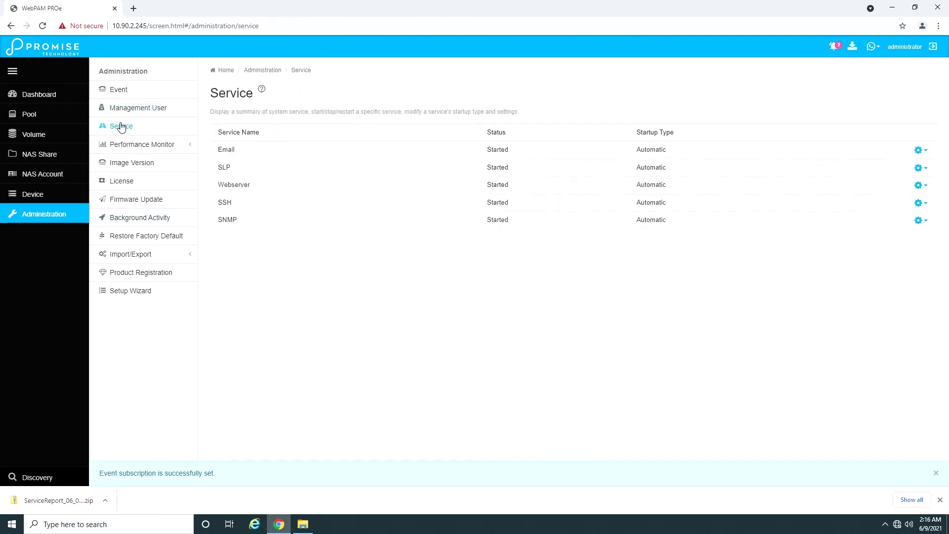
Step: Save Email service settings with SMTP server 192.168.202.252, a sender address, and subject 'system issue'
left_click(919, 149)
left_click(875, 211)
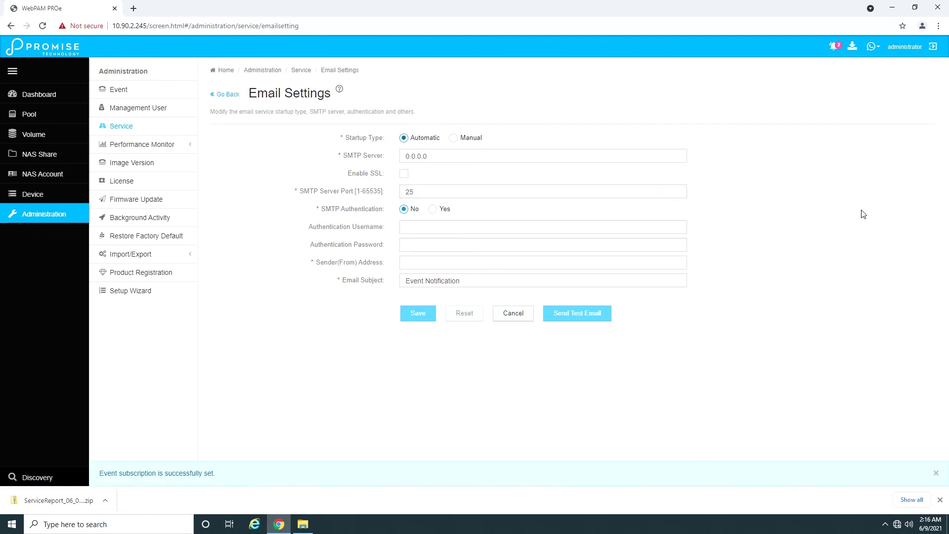
left_click_drag(437, 161, 368, 160)
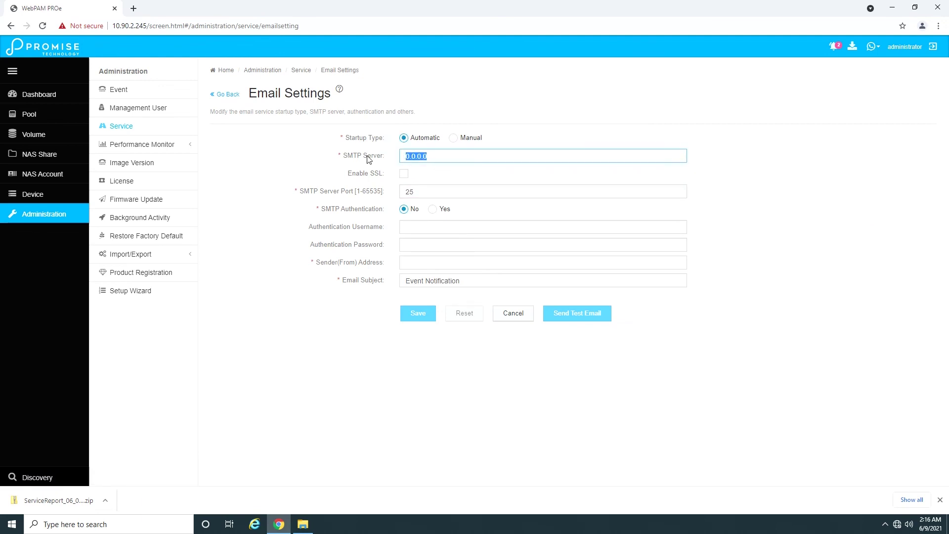
type("192.168.202")
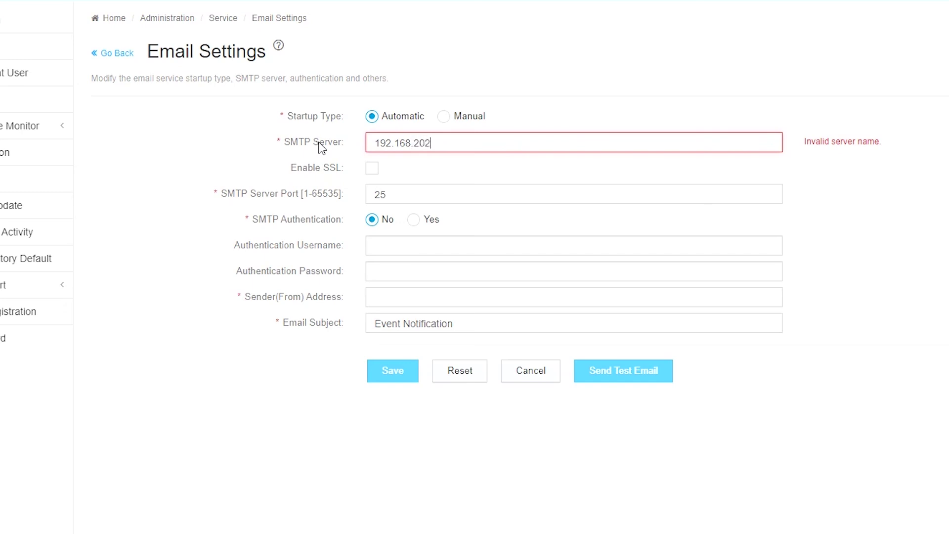
type(".252")
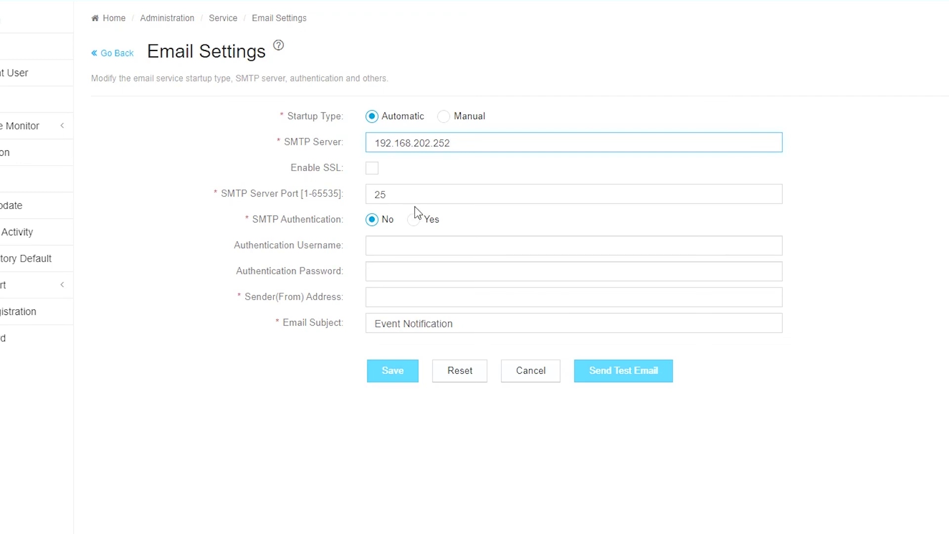
left_click(412, 294)
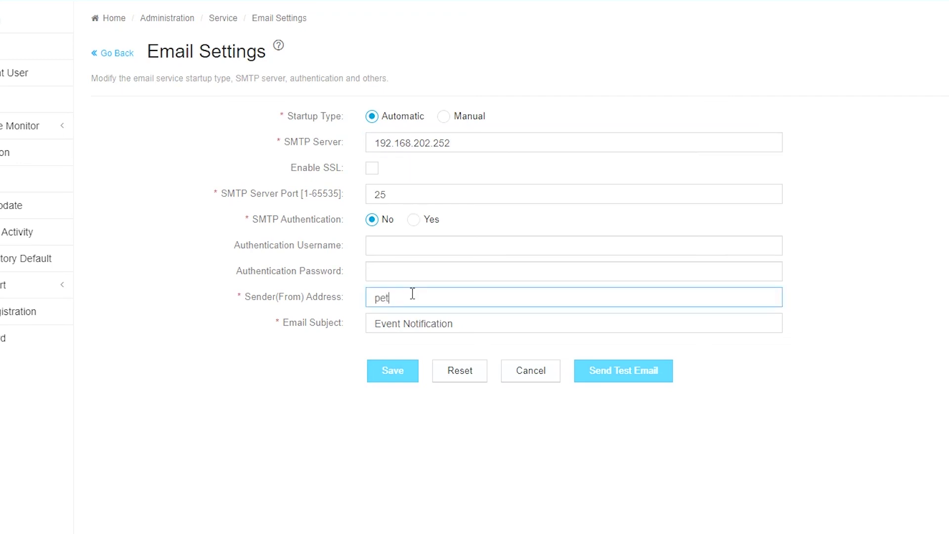
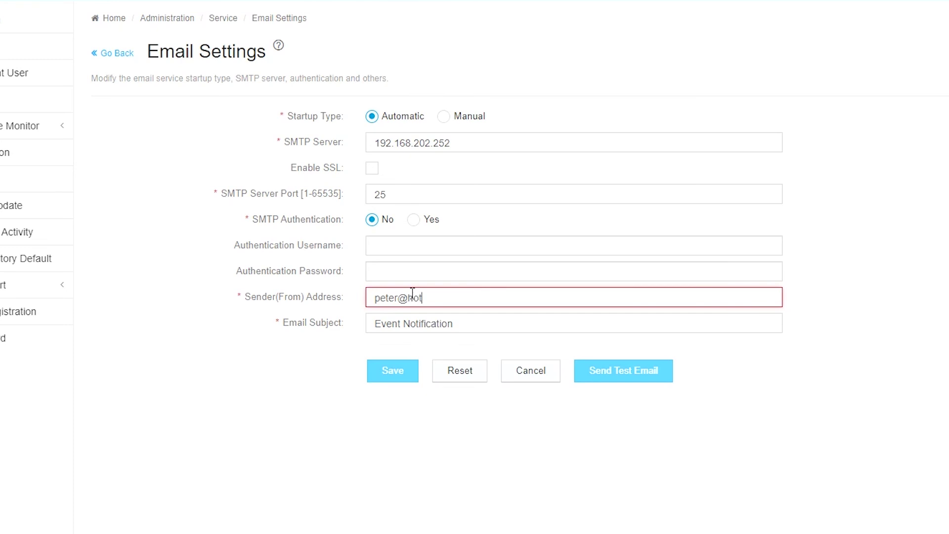
key("Tab")
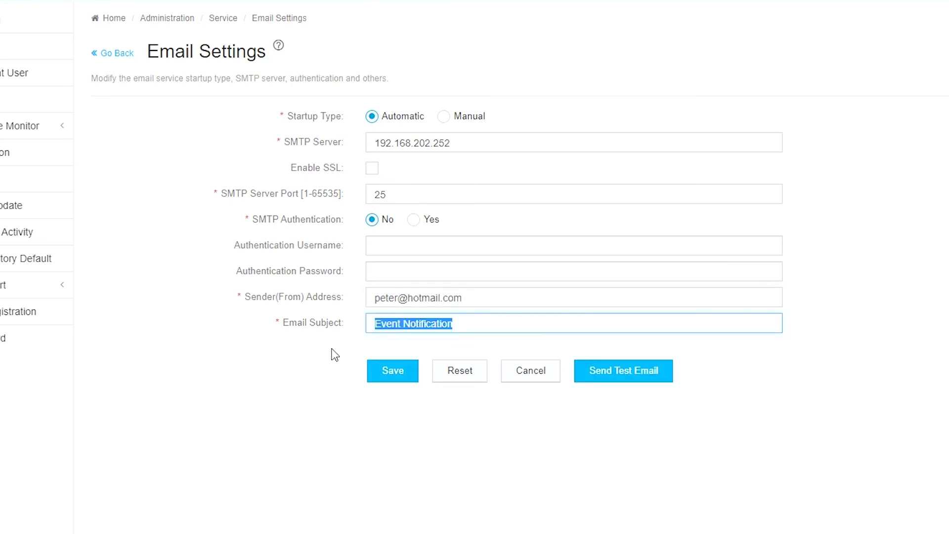
type("system ")
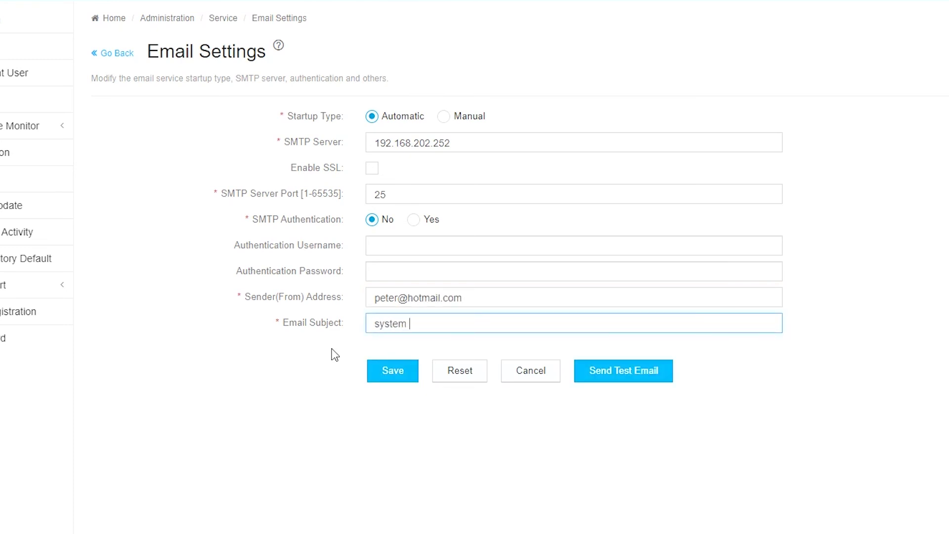
type("issue")
left_click(394, 372)
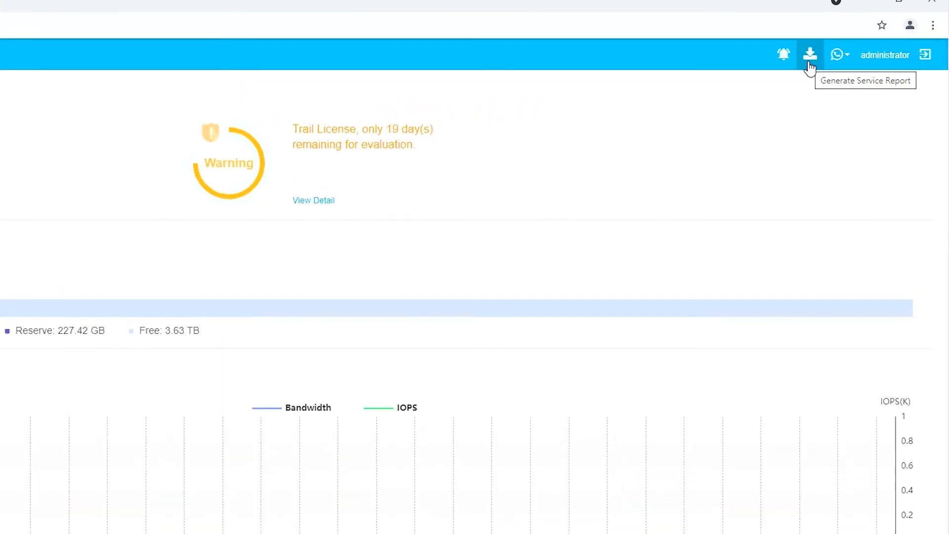
Step: Generate a service report, then switch to the Administration section's event log
left_click(809, 63)
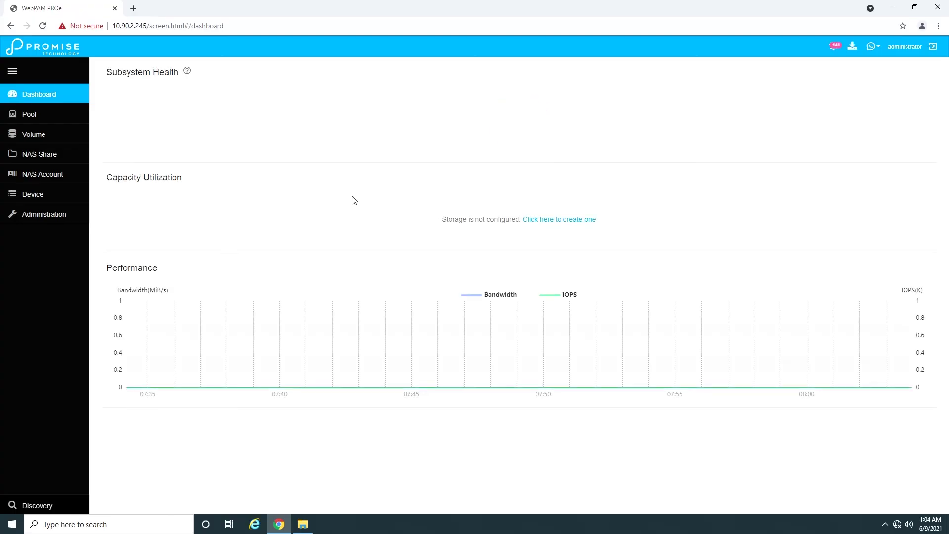
left_click(34, 216)
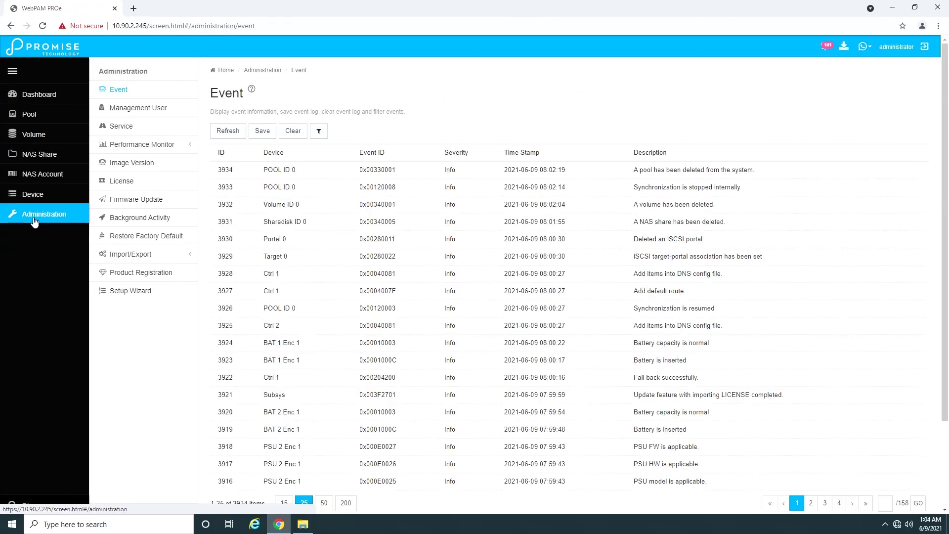
Step: Select the local firmware file r3k-multi-13_4_0000_29.ptif on the Firmware Update page
left_click(152, 200)
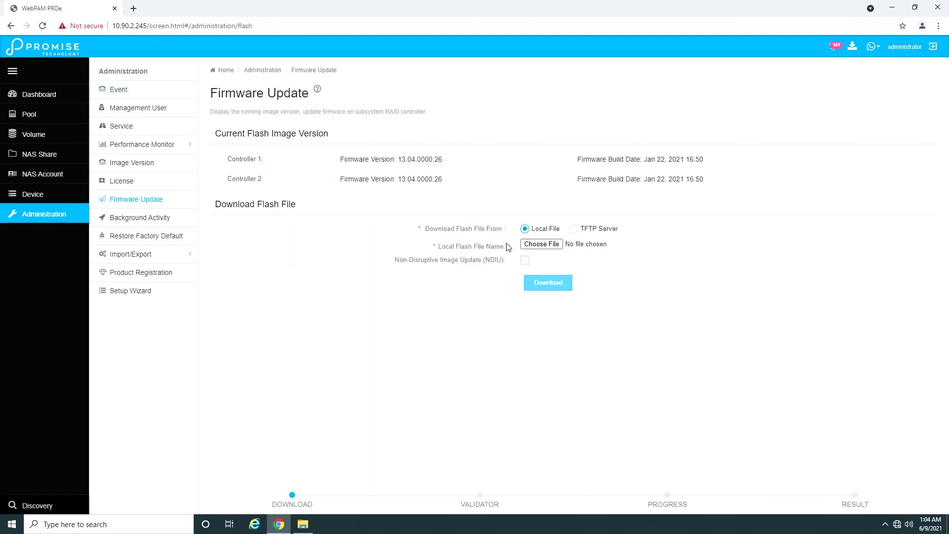
left_click(533, 244)
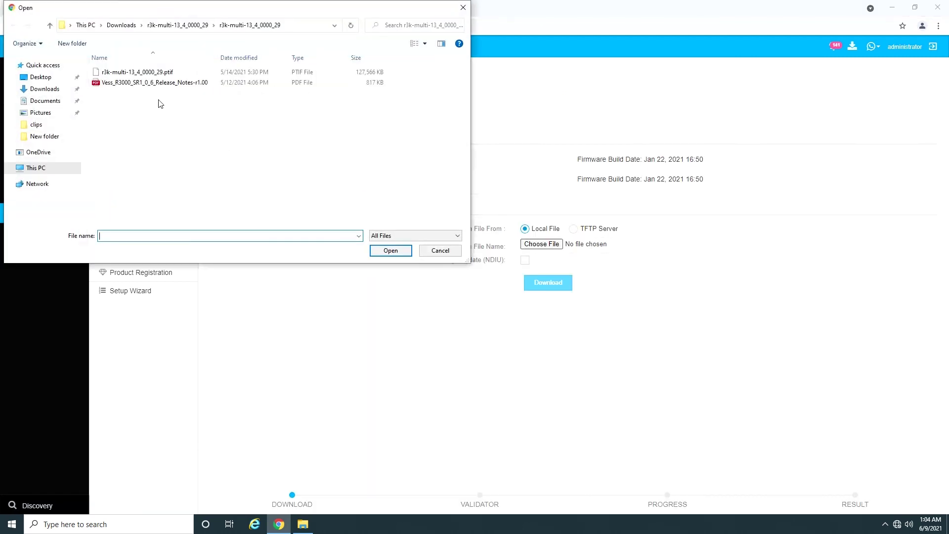
double_click(152, 72)
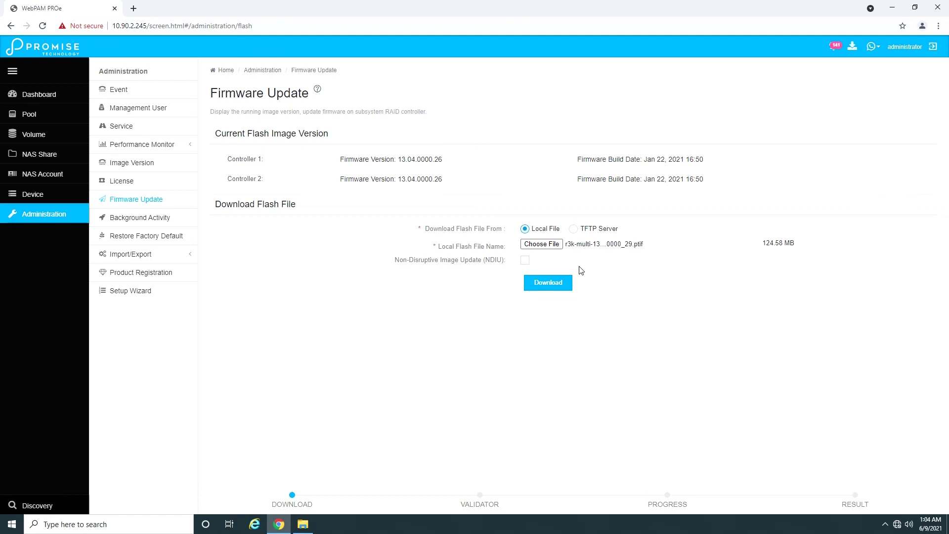
Step: Upload and validate firmware 13.04.0000.29, enter the confirmation, and start flashing both controllers
left_click(565, 292)
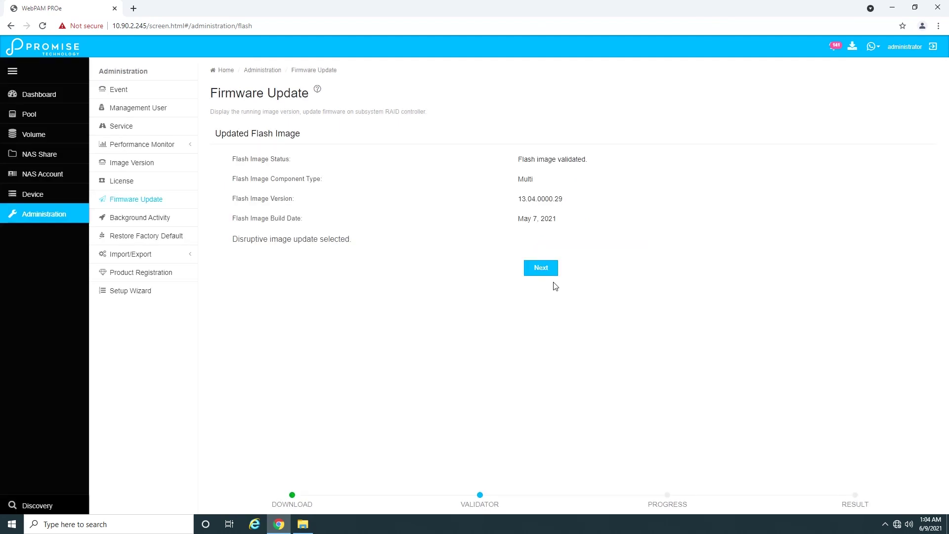
left_click(554, 276)
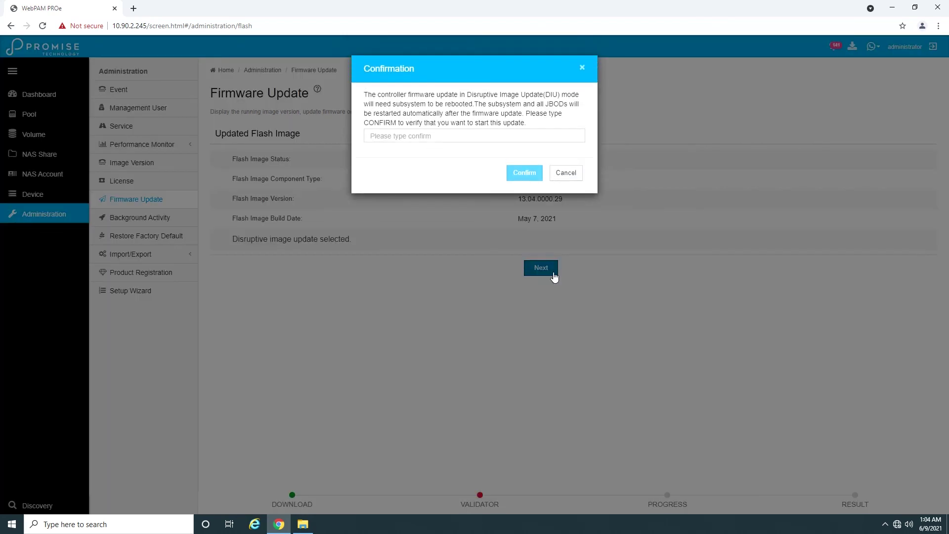
left_click(449, 136)
left_click(437, 157)
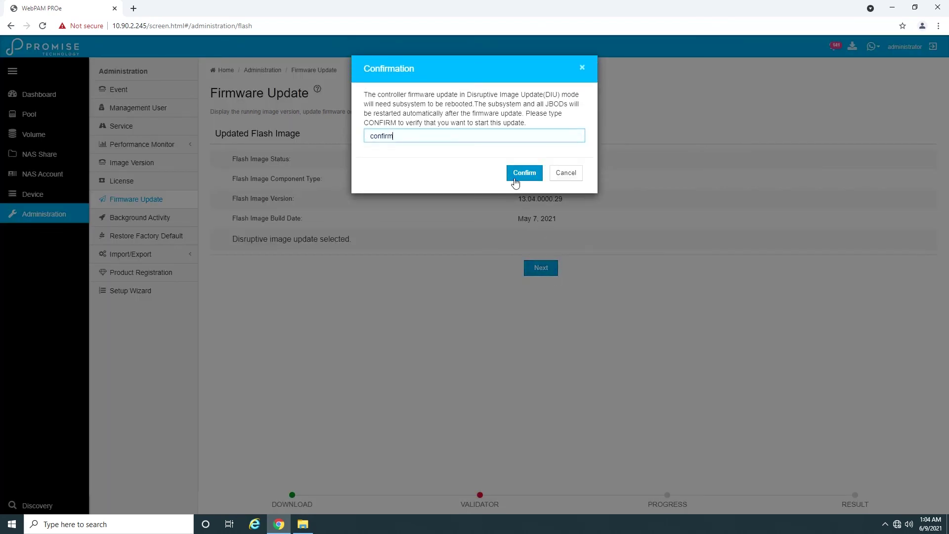
left_click(520, 176)
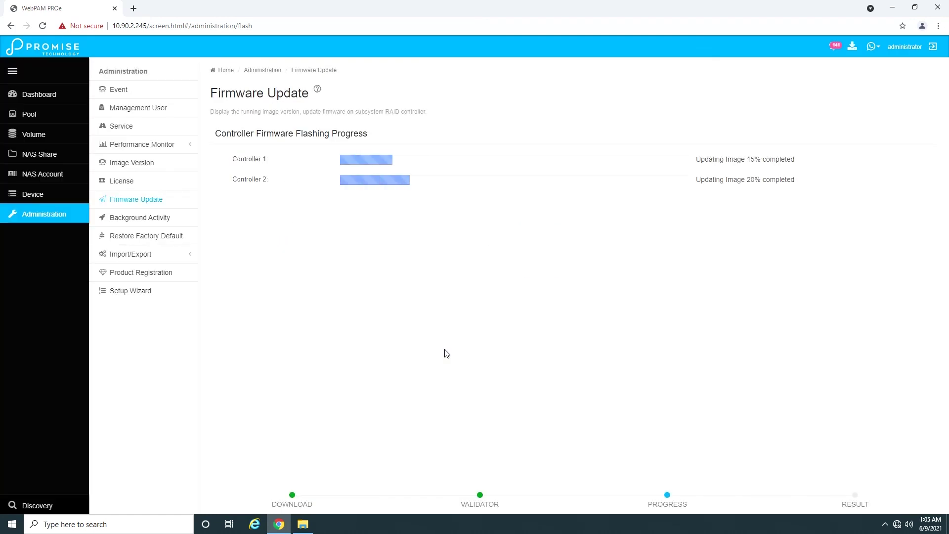